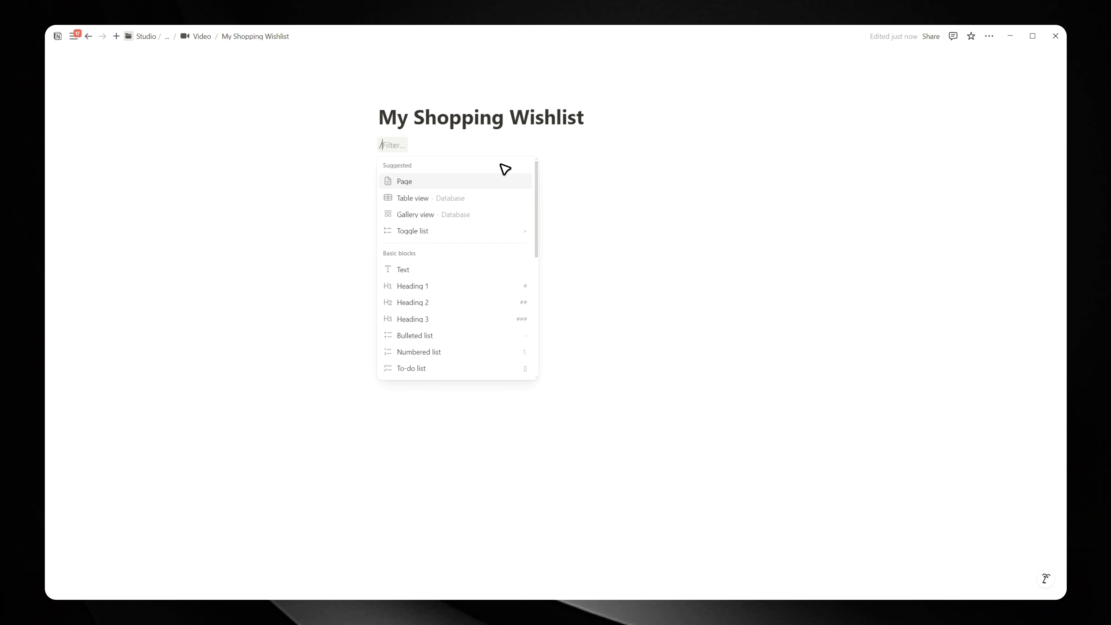
Insert a gallery view with a new empty database below the page title and title it Categories.
type("gall")
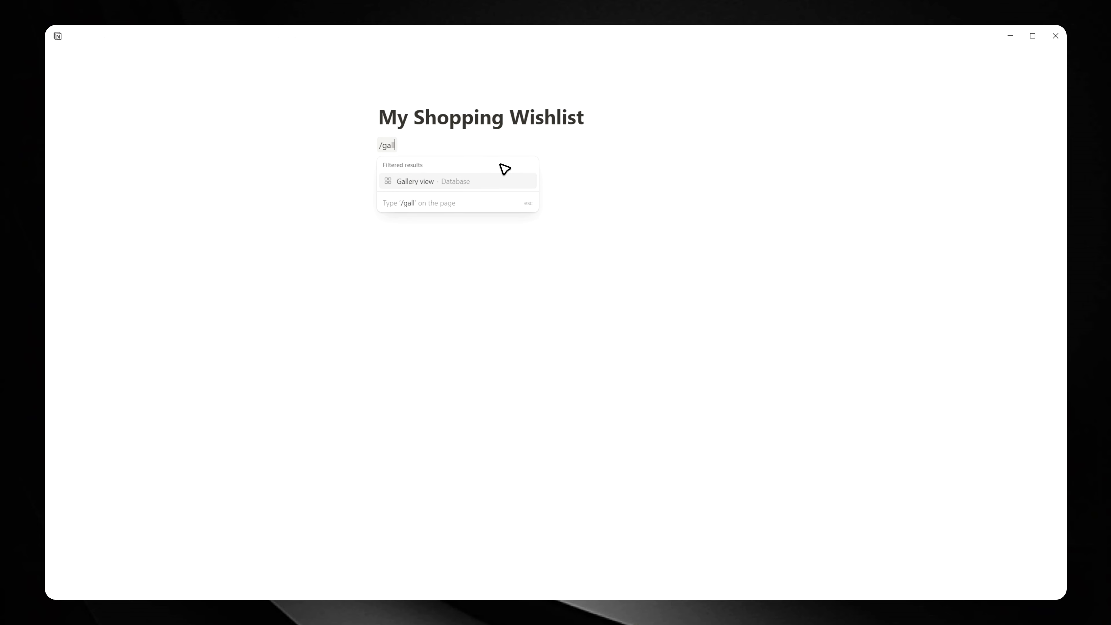
mouse_move(489, 186)
left_click(451, 186)
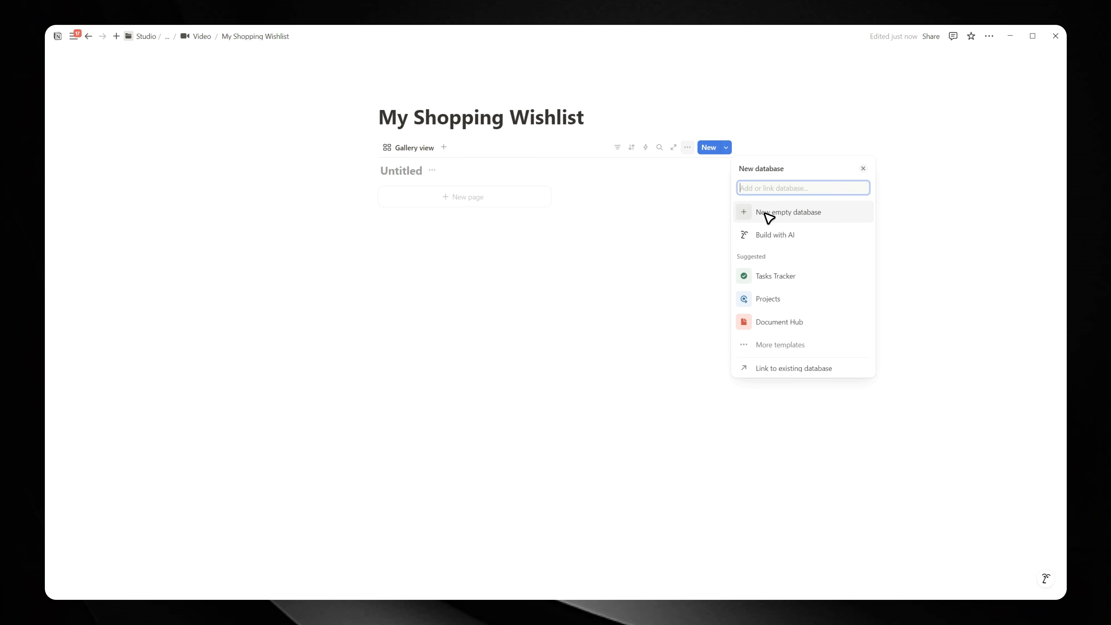
left_click(811, 214)
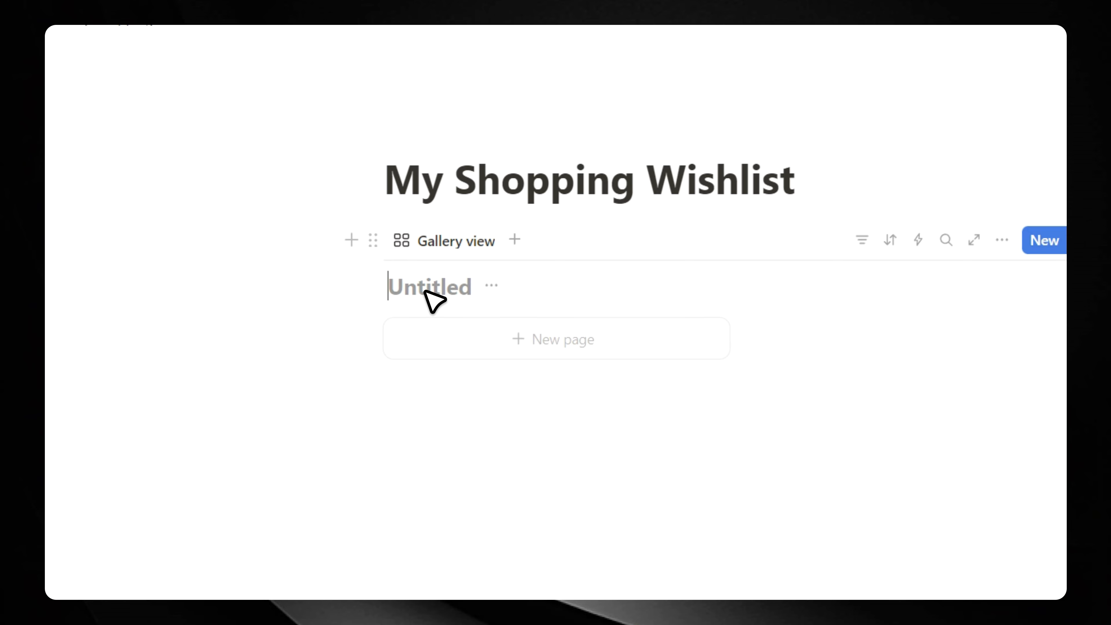
type("Categories")
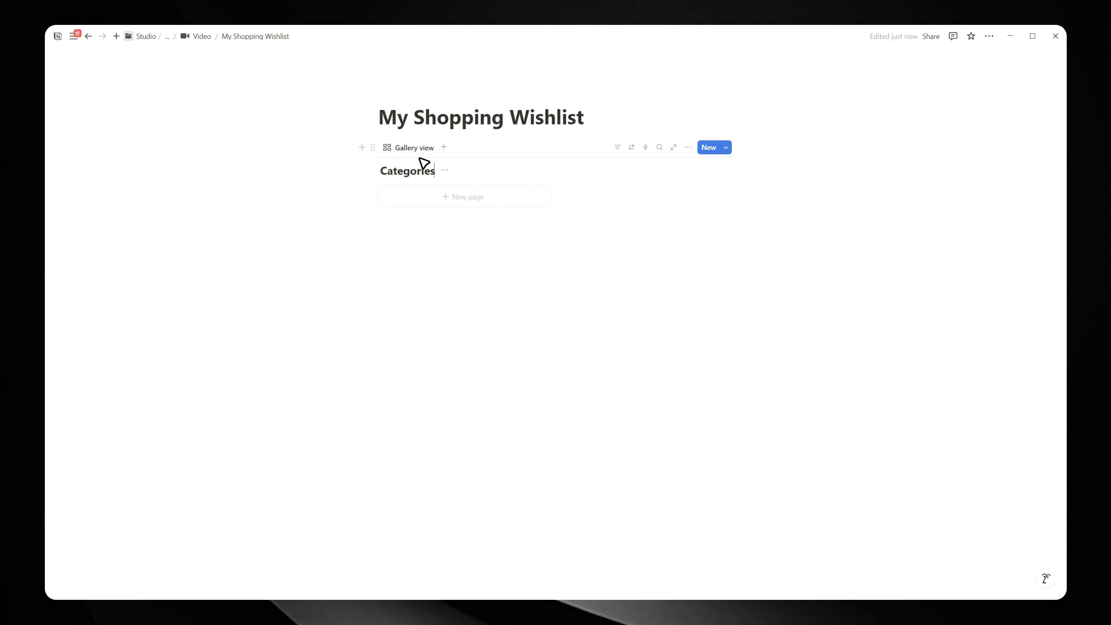
Rename the gallery view to Categories and hide the database title.
double_click(416, 165)
left_click(414, 151)
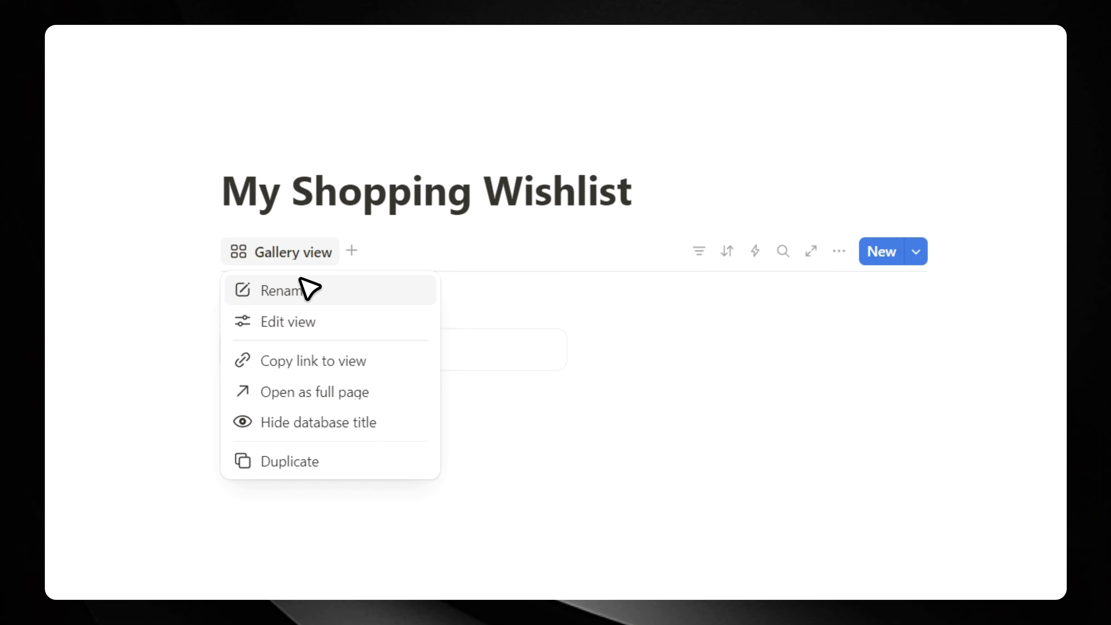
left_click(301, 287)
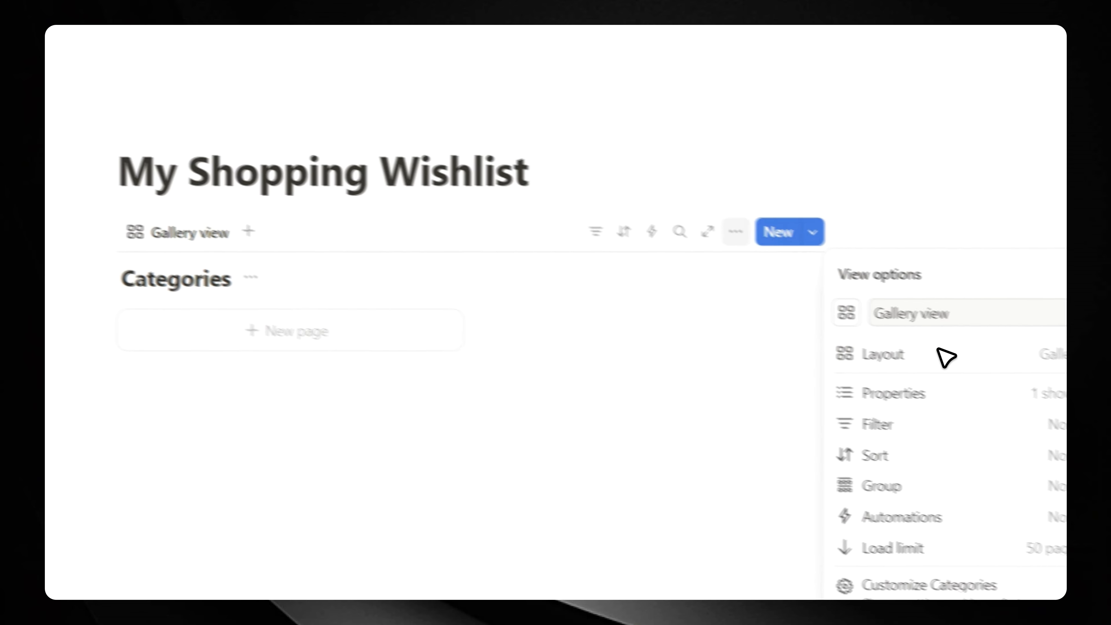
left_click(813, 287)
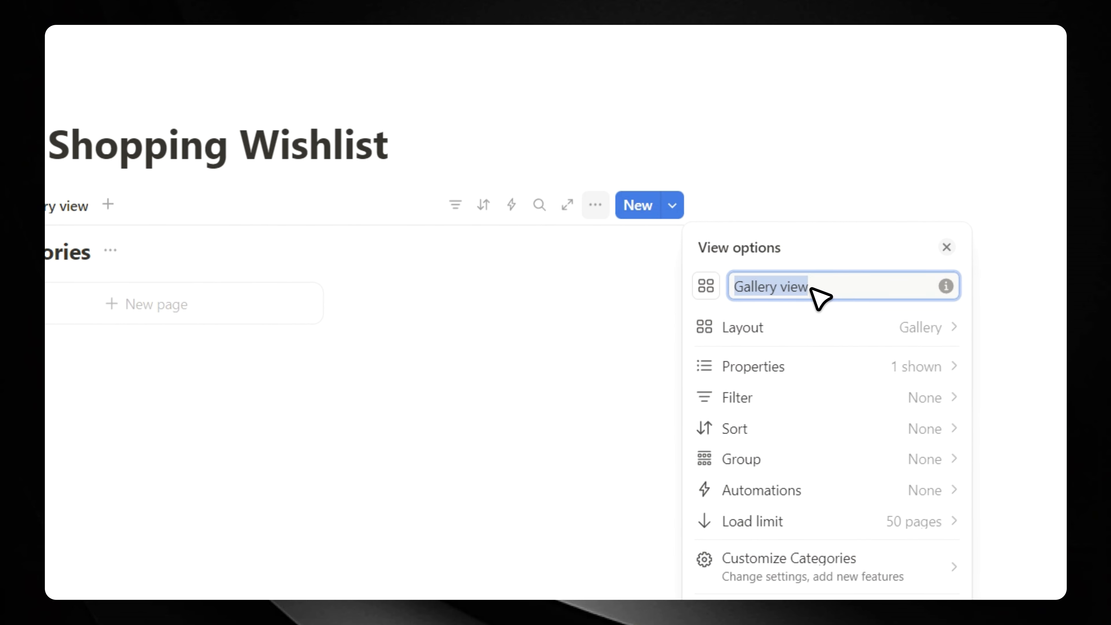
type("Categories")
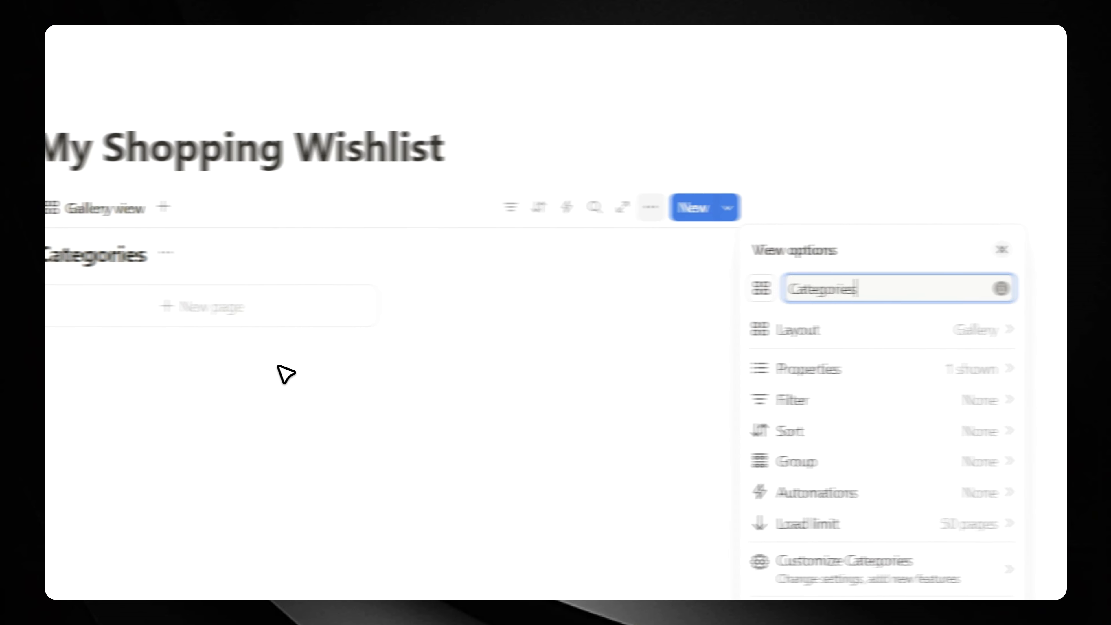
key("Return")
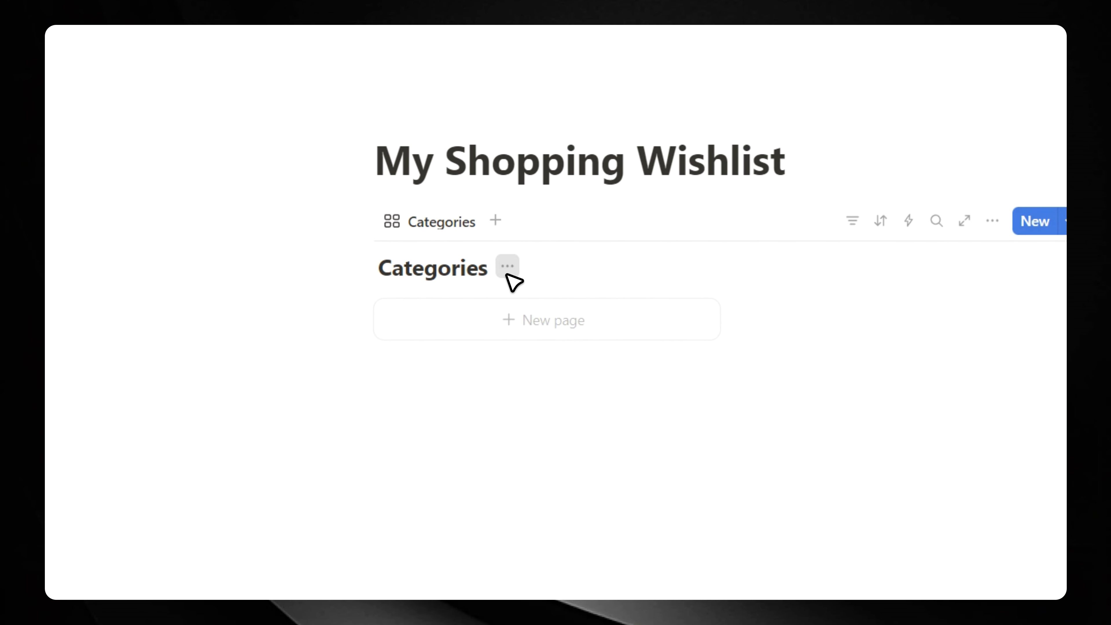
left_click(508, 274)
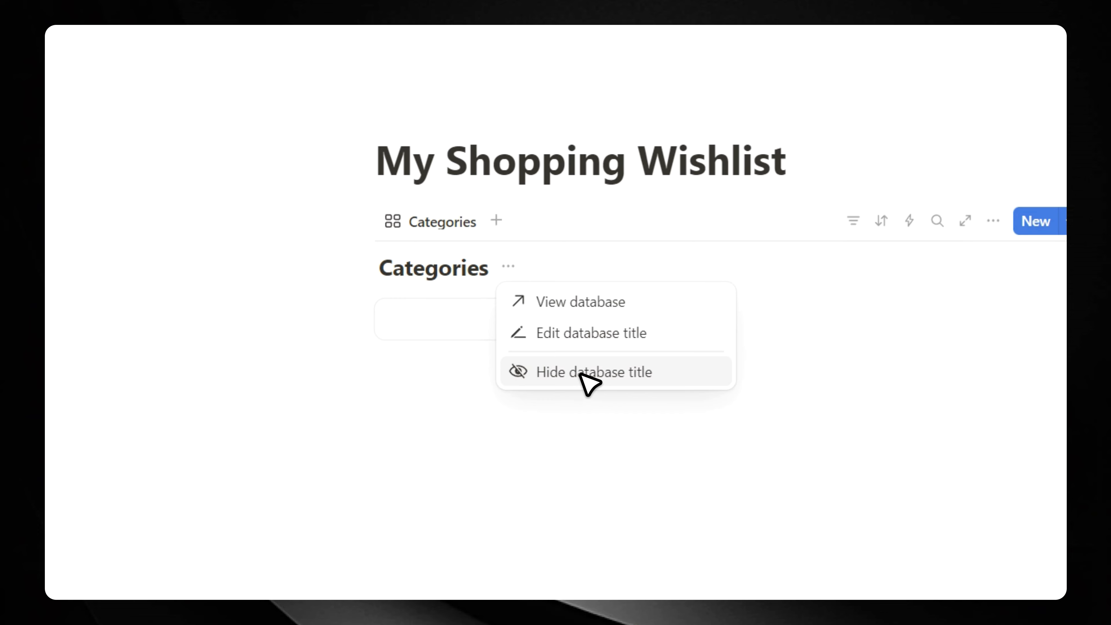
left_click(588, 381)
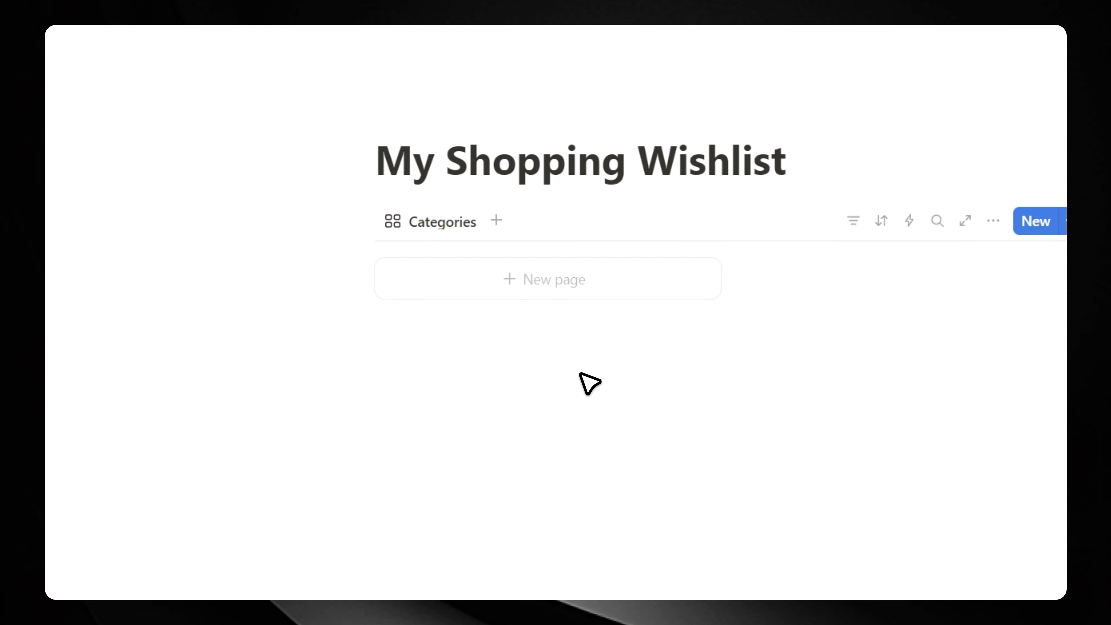
Create a gallery page named Clothing and delete its Created and Tags properties.
left_click(495, 277)
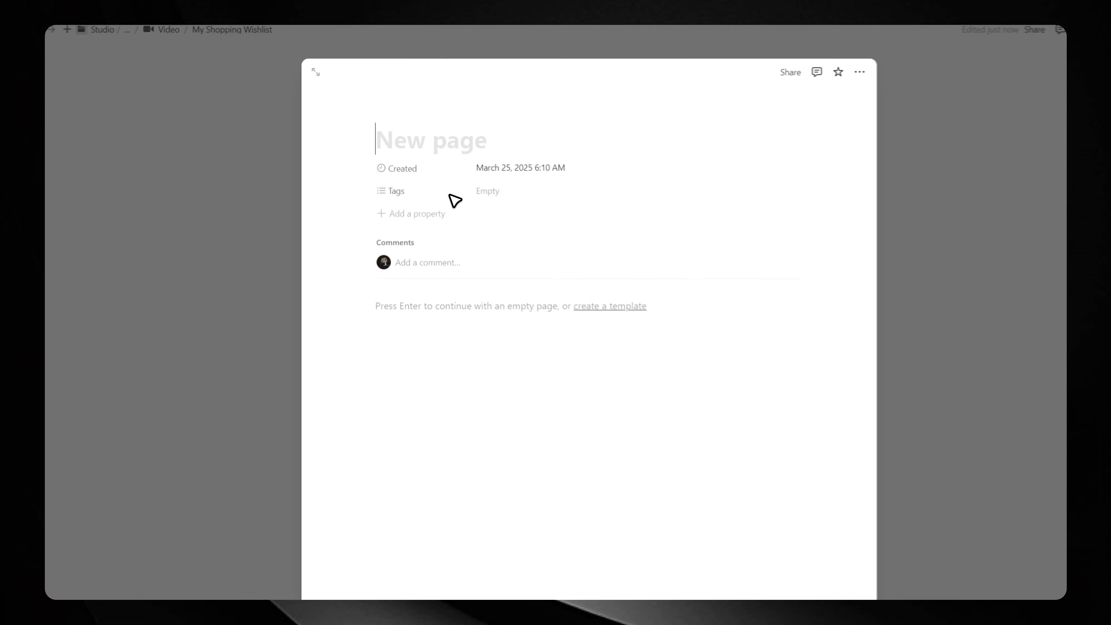
type("Clothing")
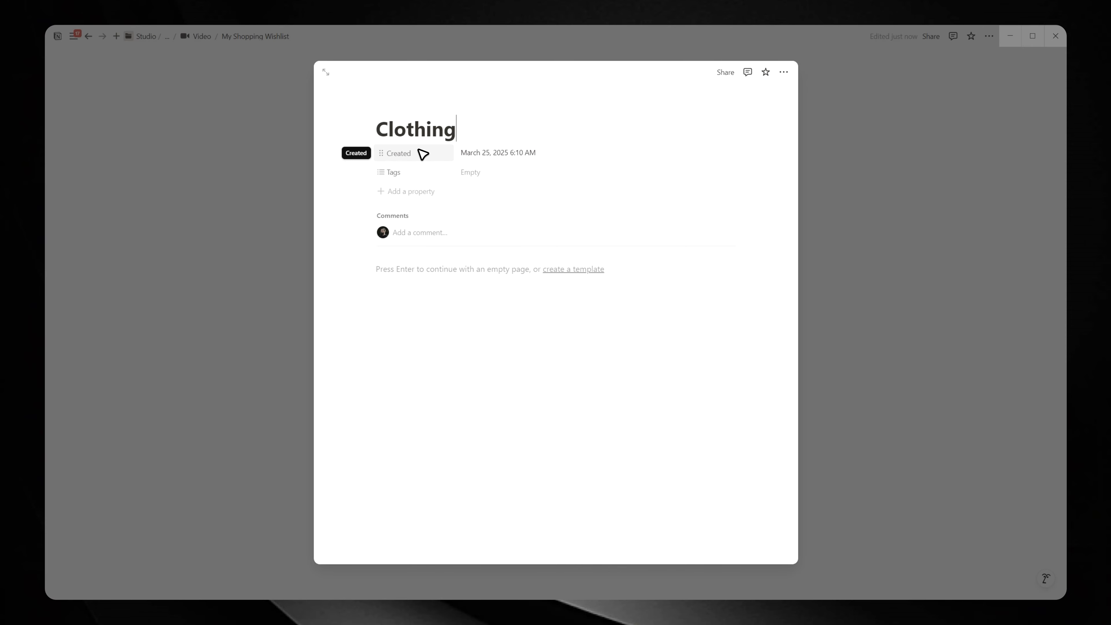
left_click(421, 154)
left_click(416, 237)
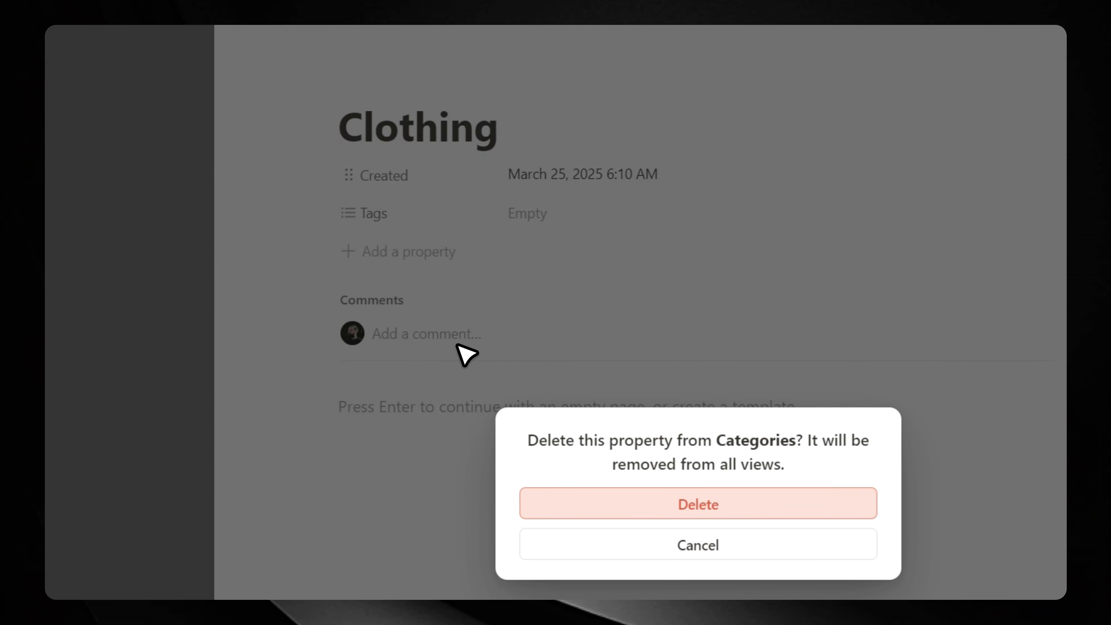
left_click(700, 503)
left_click(413, 168)
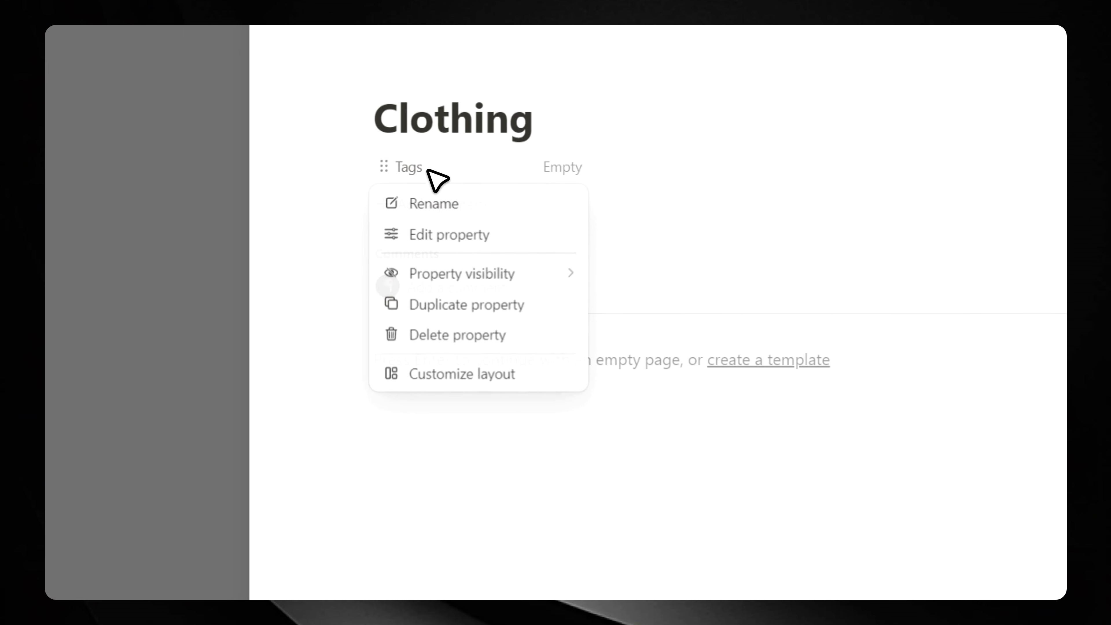
left_click(509, 340)
left_click(778, 507)
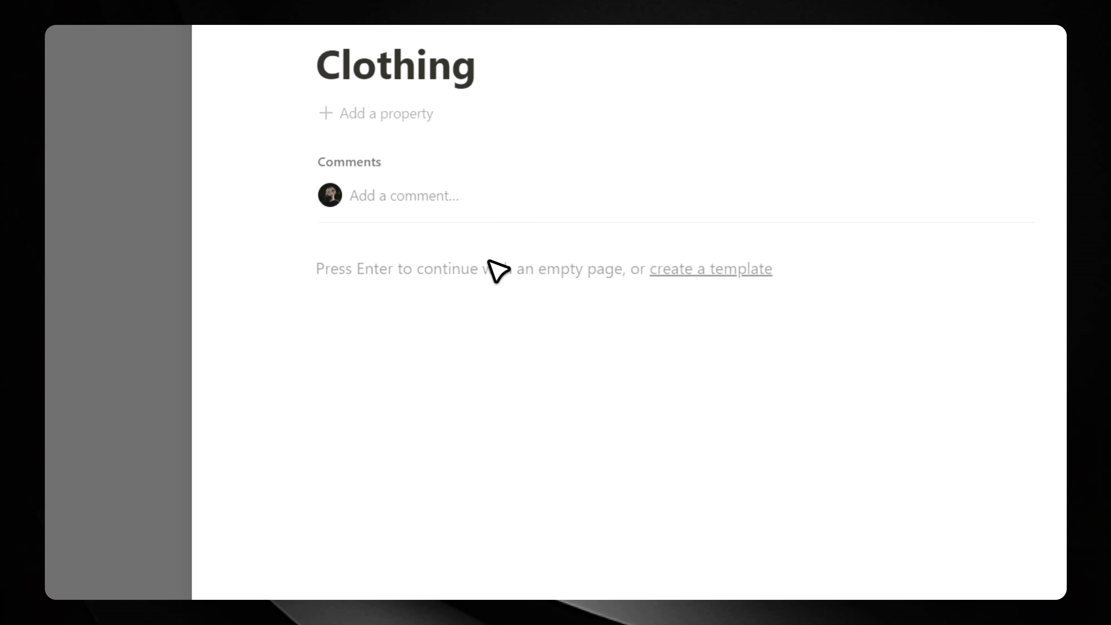
Add a text property to the Clothing page and enter "Total Items:" as its value.
left_click(498, 228)
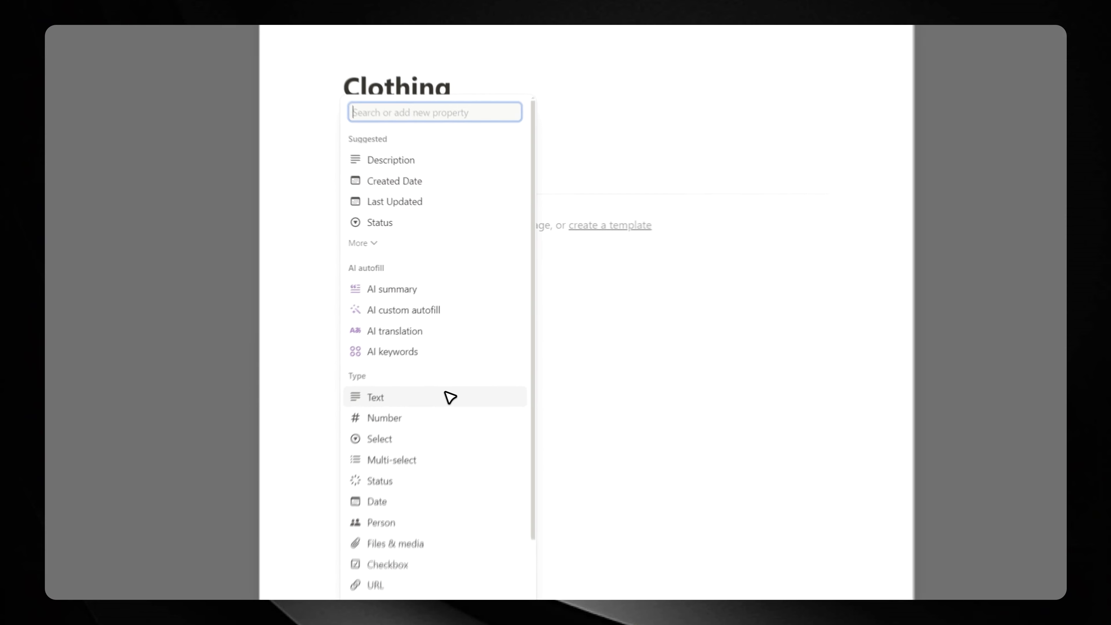
left_click(639, 358)
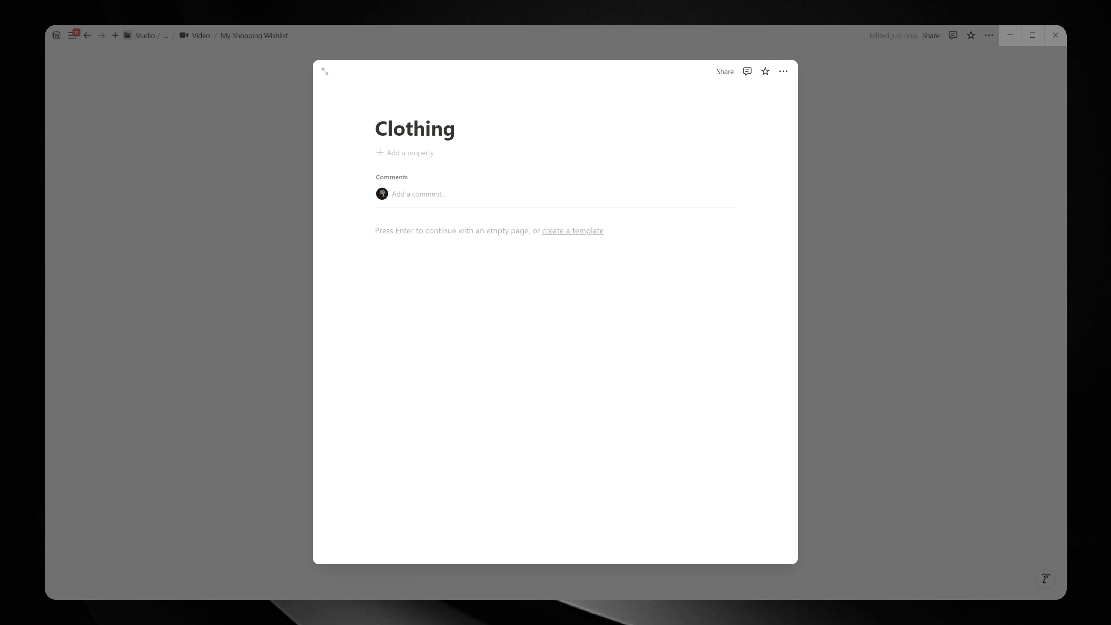
left_click(409, 153)
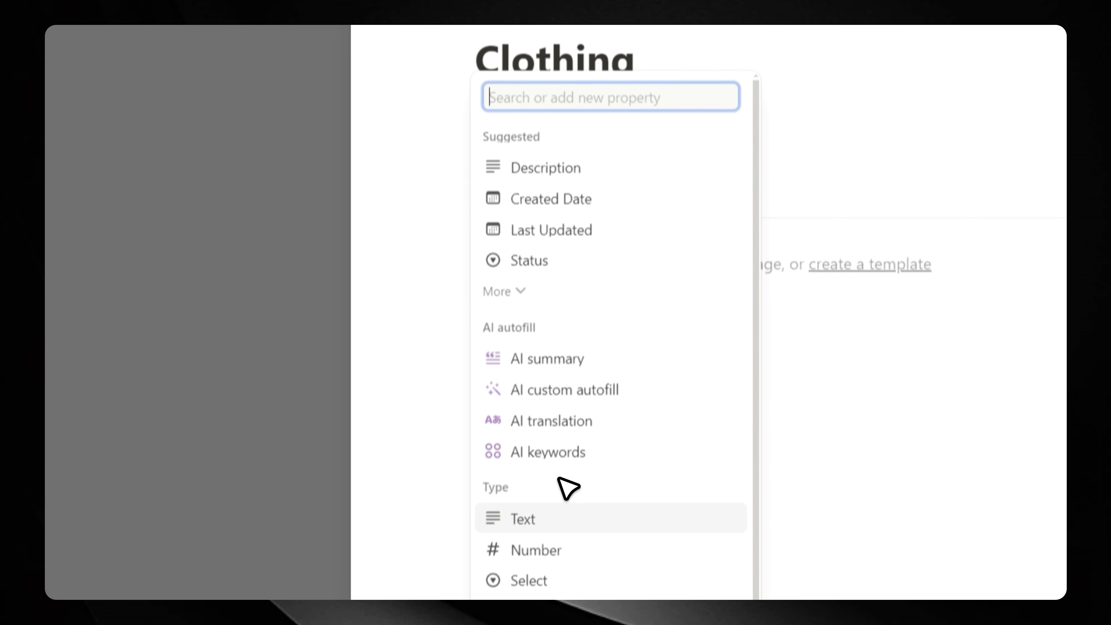
left_click(558, 507)
type("Total Items:")
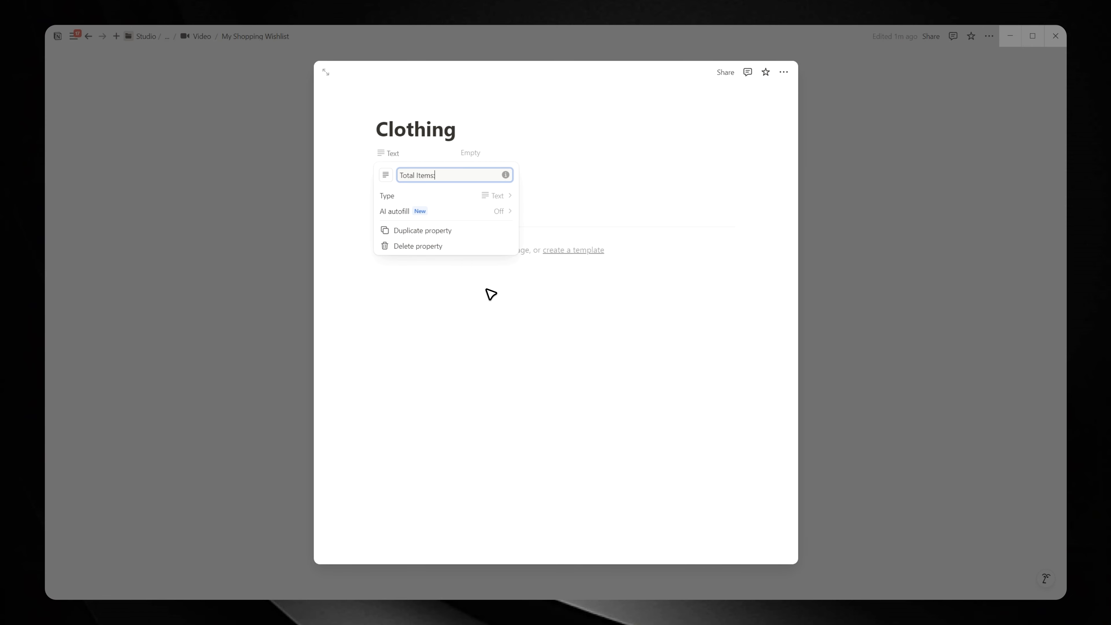
key("ctrl+x")
left_click(499, 156)
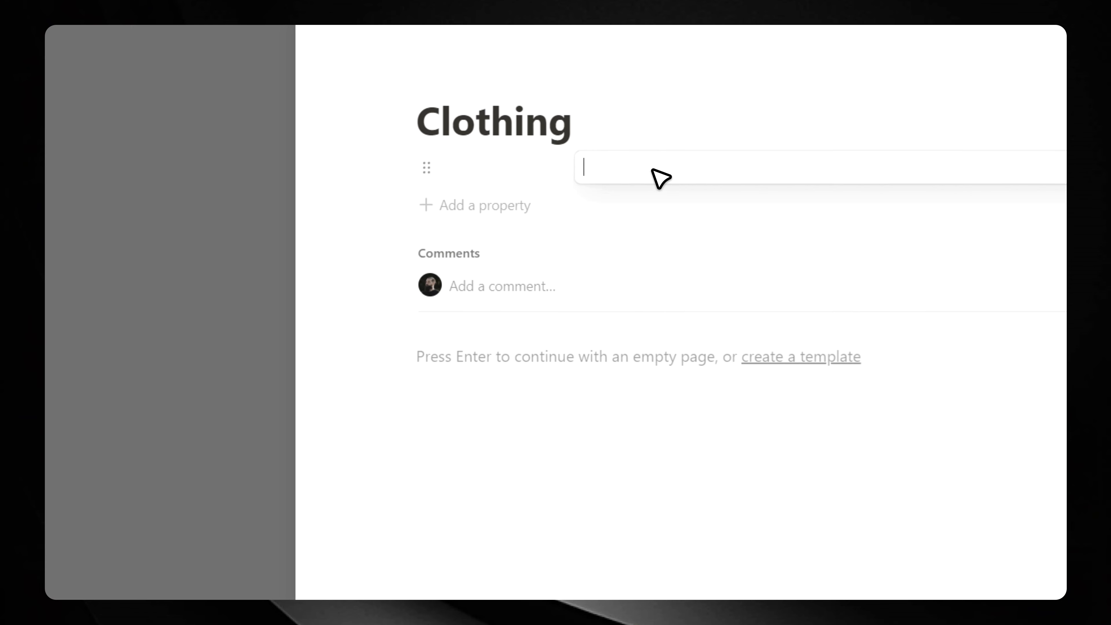
key("ctrl+v")
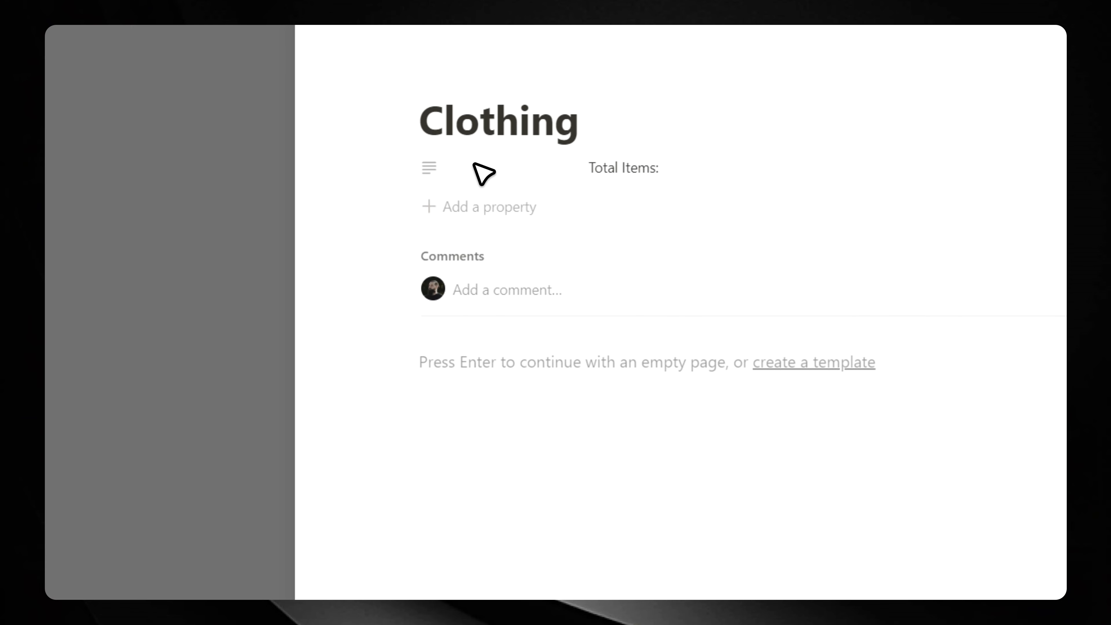
Name the Clothing page's unnamed text property "Total Items:".
left_click(451, 168)
left_click(482, 206)
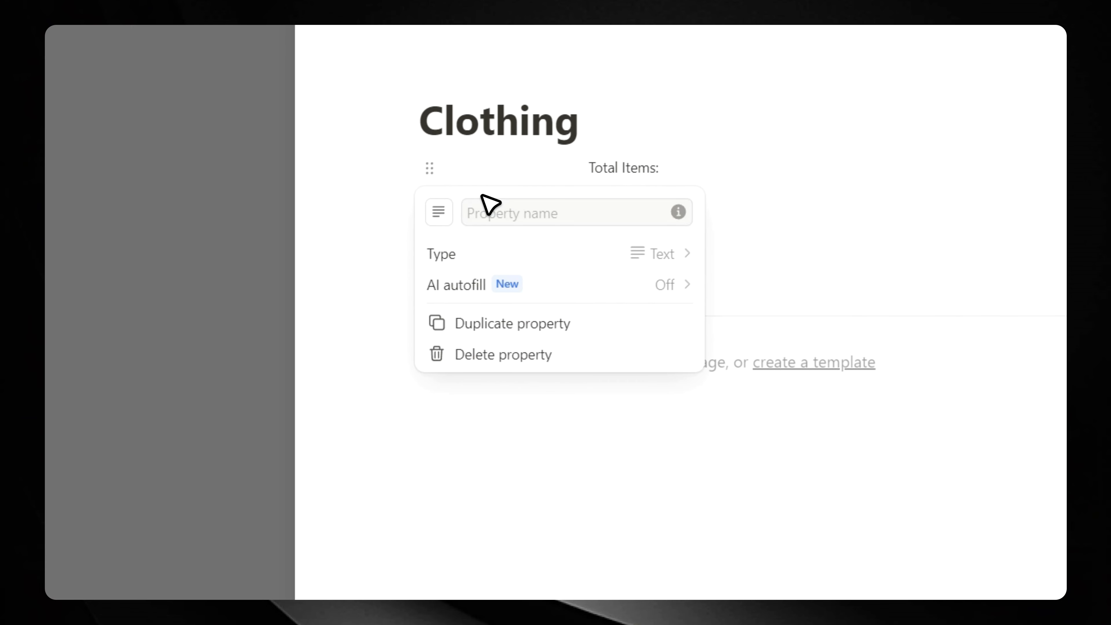
key("ctrl+v")
left_click(617, 386)
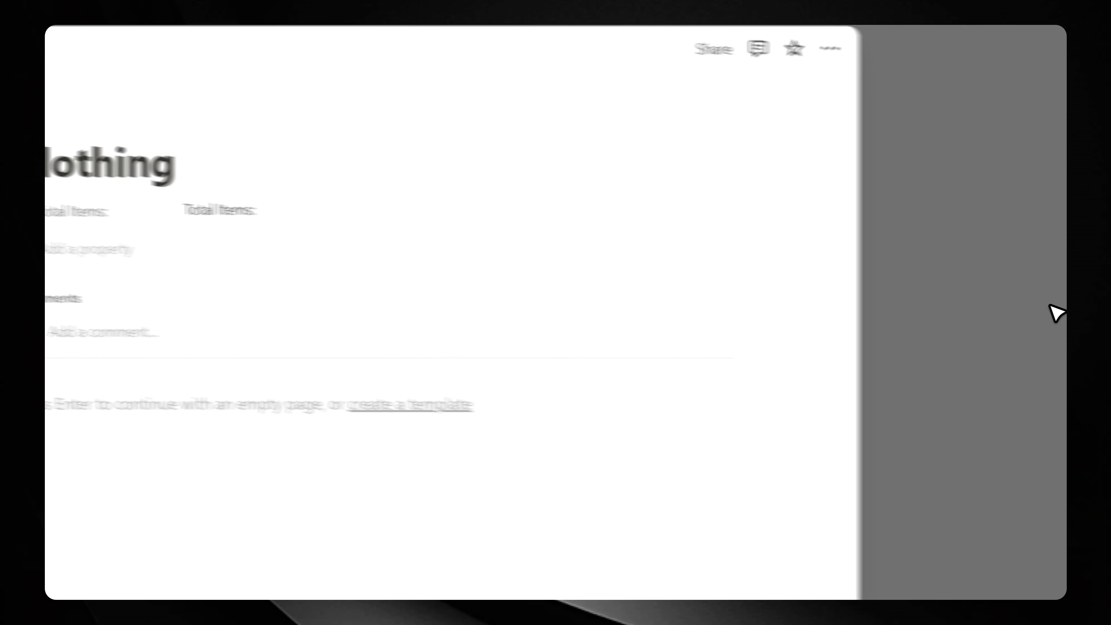
Give the Clothing page the hanger icon, found by searching the icons for "clothin", and close the page.
left_click(1049, 306)
left_click(286, 384)
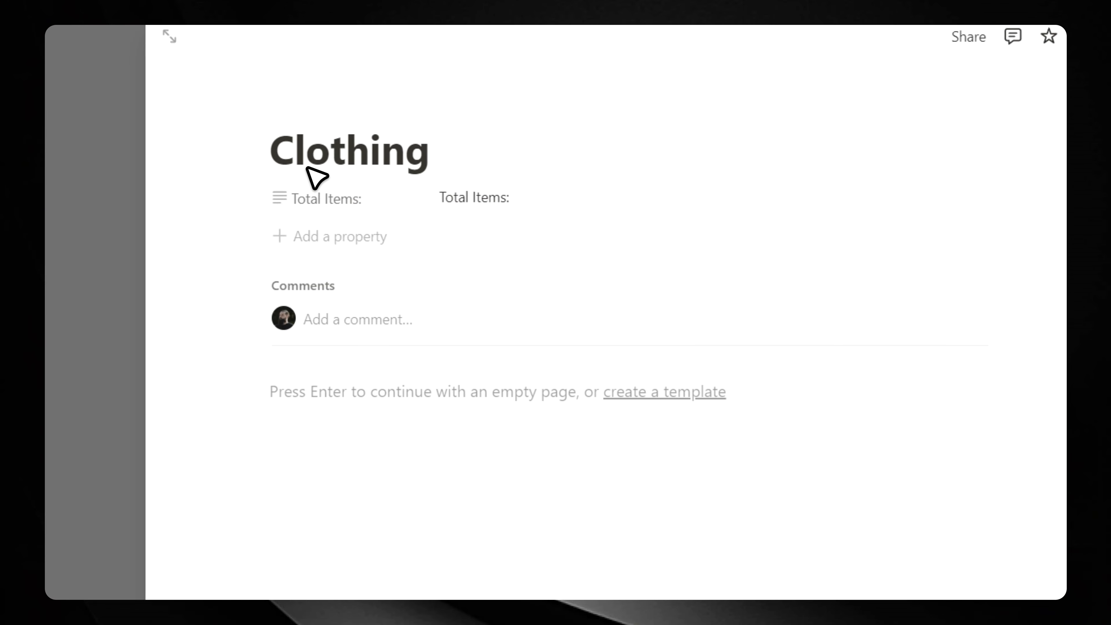
left_click(280, 101)
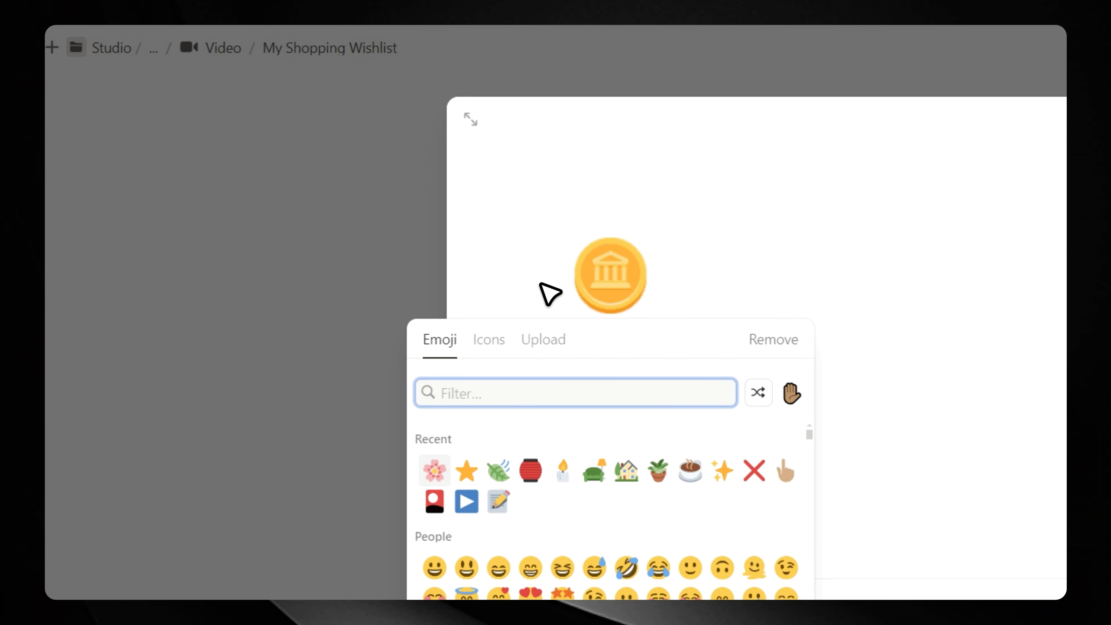
left_click(502, 338)
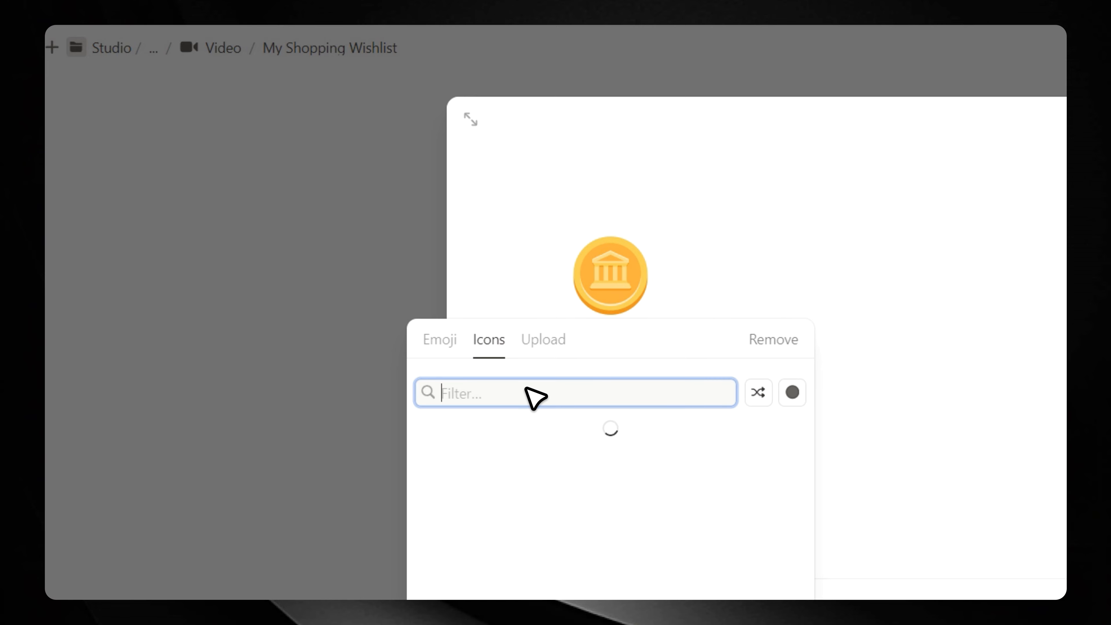
type("cl")
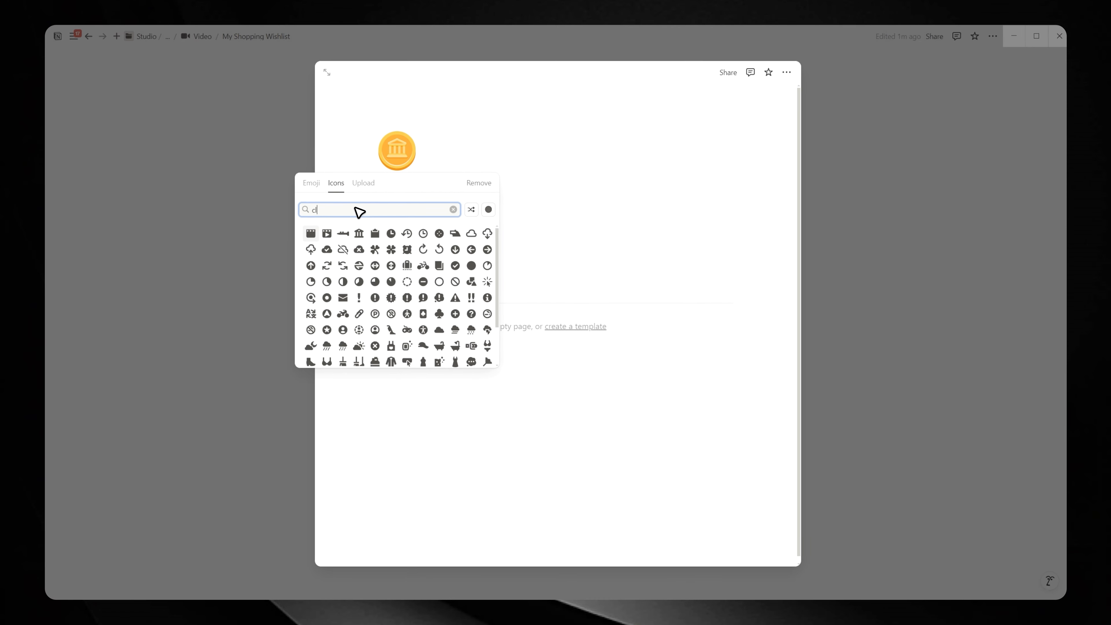
type("othin")
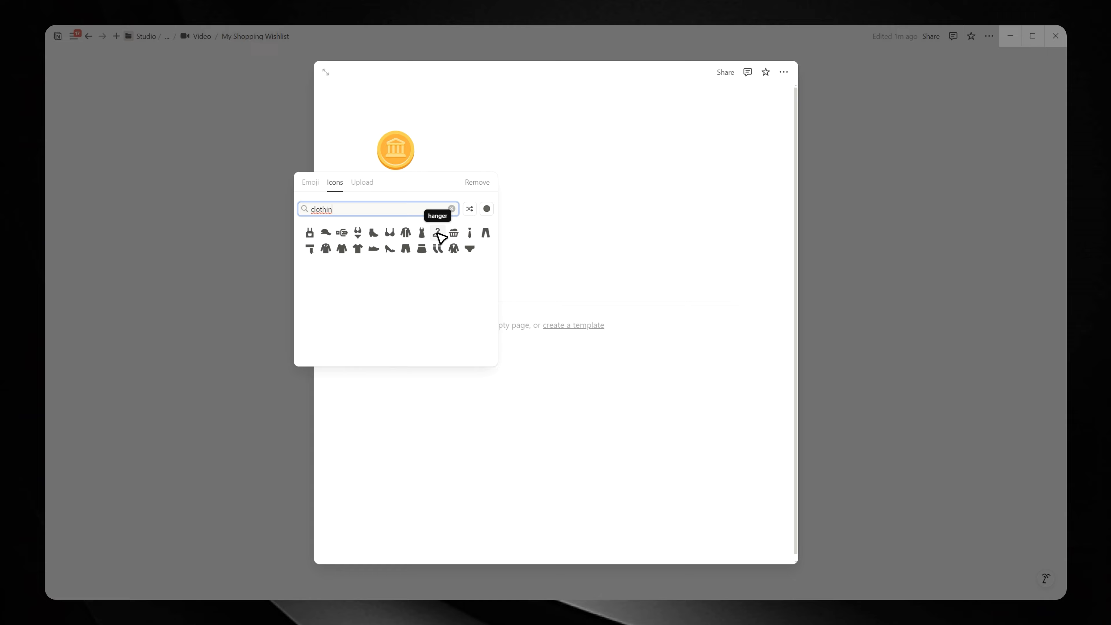
left_click(437, 233)
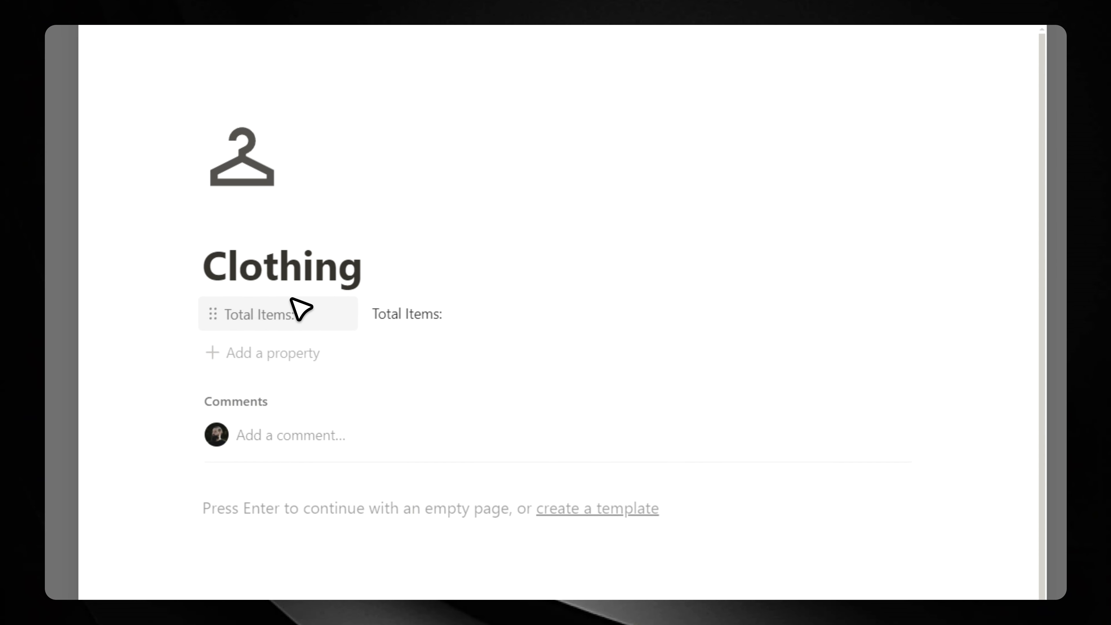
left_click(958, 296)
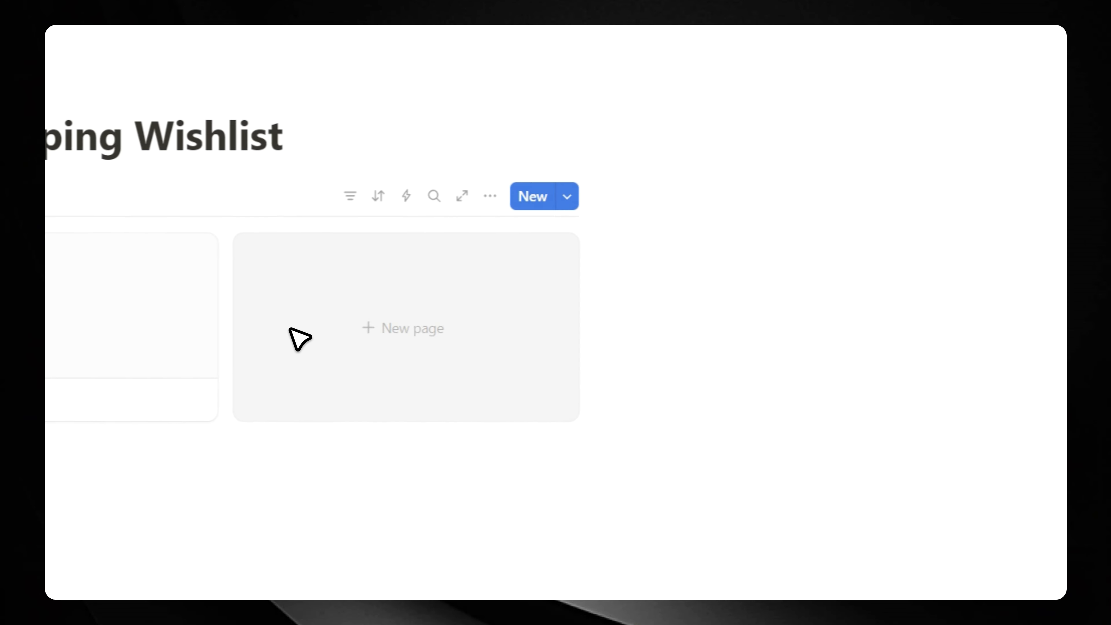
Show the "Total Items:" property on the cards of the Categories gallery.
left_click(524, 203)
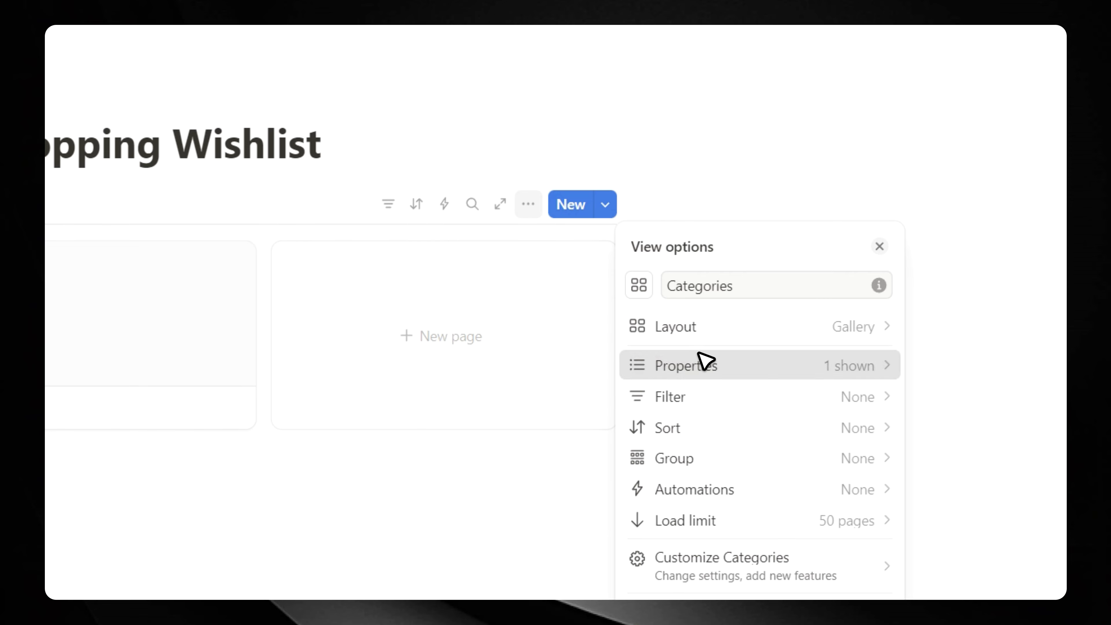
left_click(702, 363)
left_click_drag(809, 424, 760, 387)
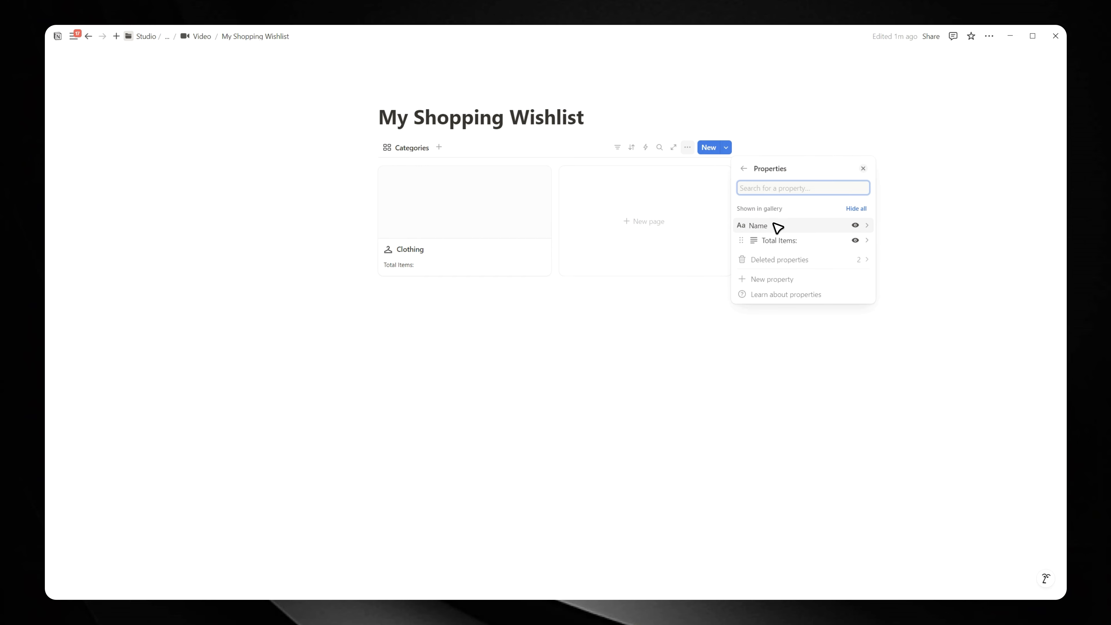
Set the Categories gallery's card preview to None and its card size to Small.
left_click(743, 169)
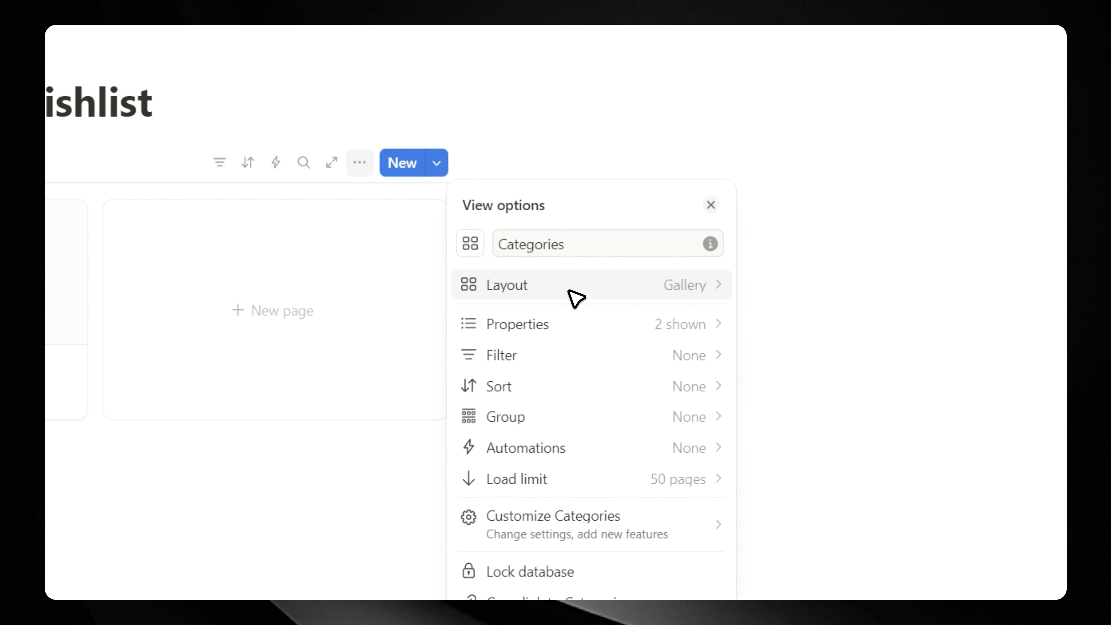
left_click(568, 291)
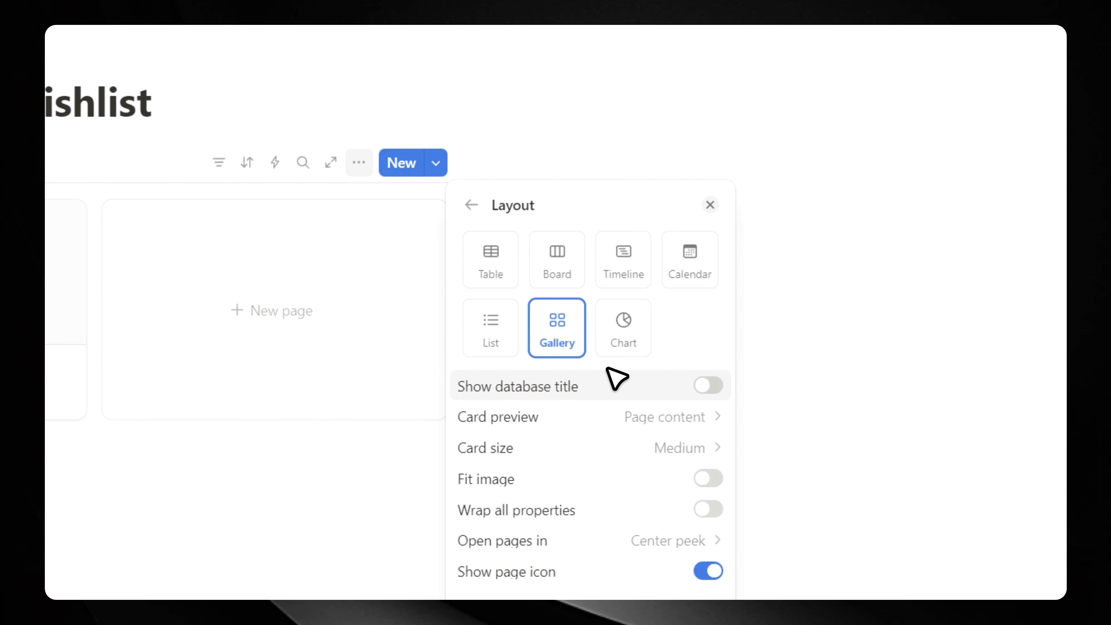
left_click(649, 420)
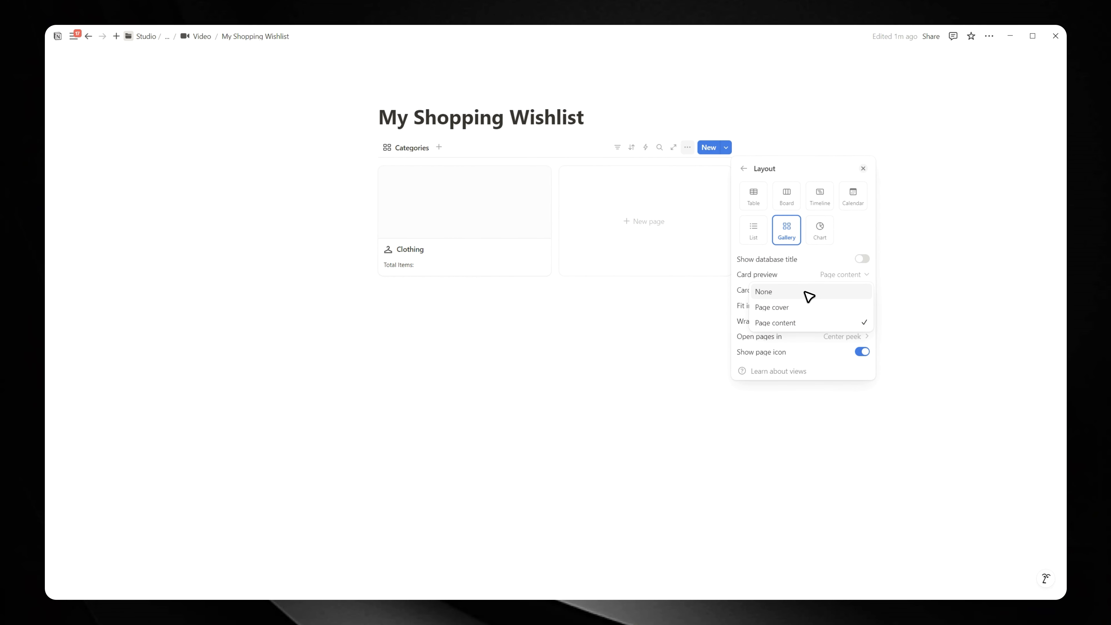
left_click(807, 293)
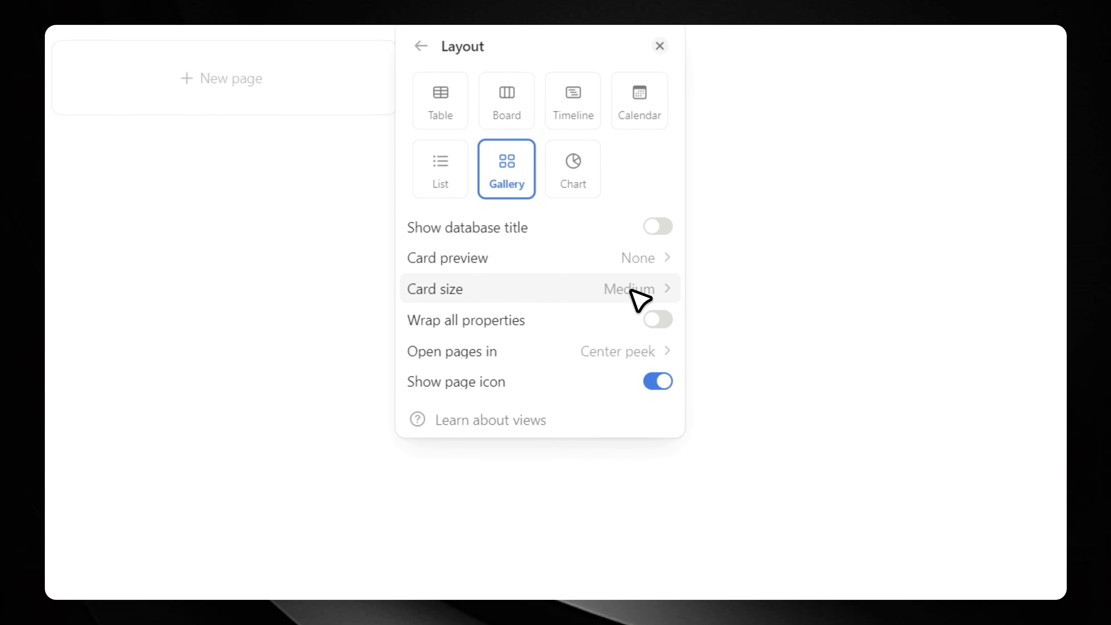
left_click(850, 291)
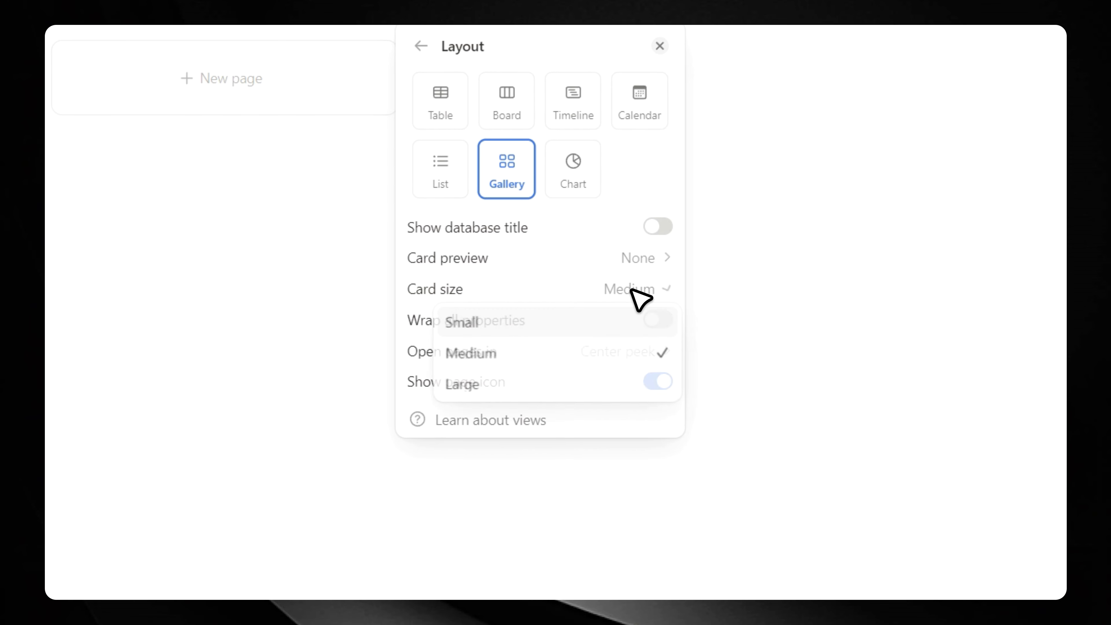
left_click(528, 323)
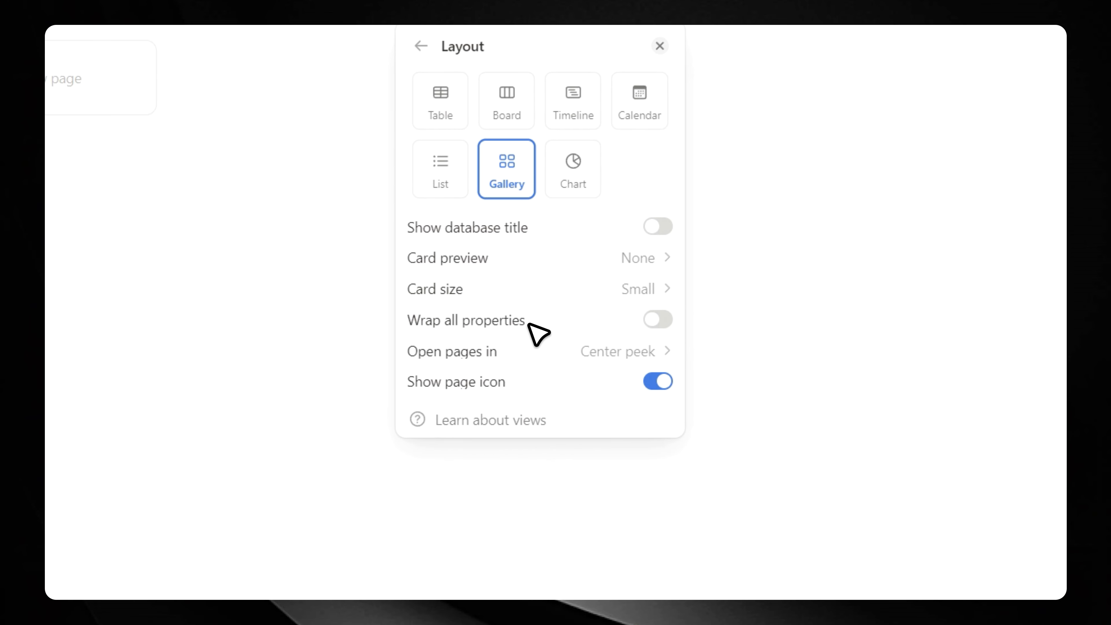
Wrap all properties in the Categories gallery, set its pages to open in Side peek, and close the view options.
left_click(584, 325)
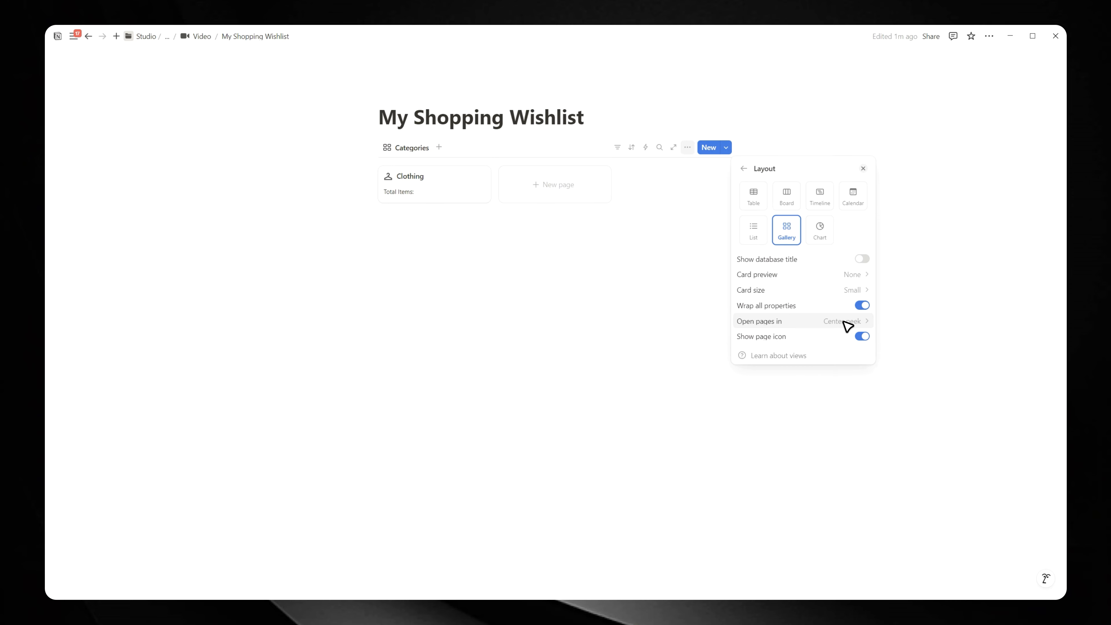
left_click(853, 322)
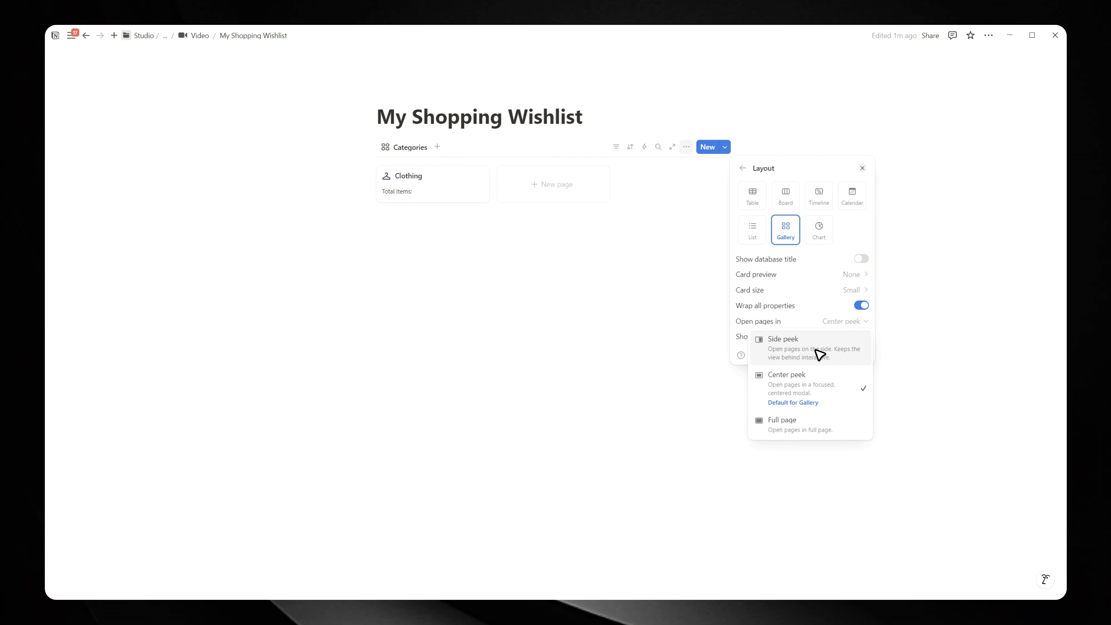
left_click(797, 350)
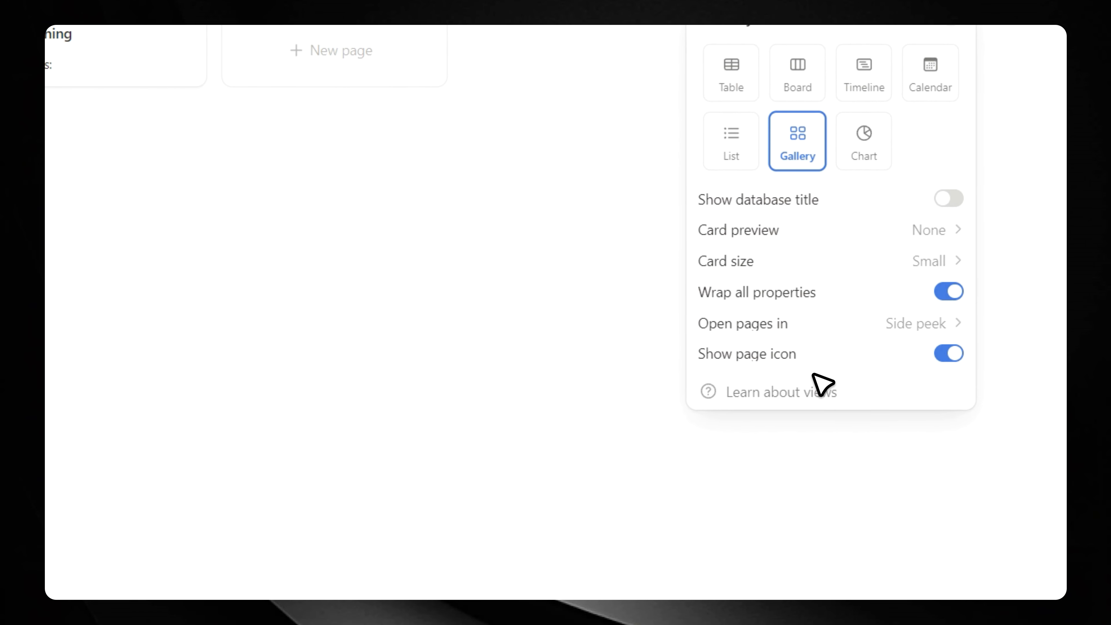
left_click(350, 274)
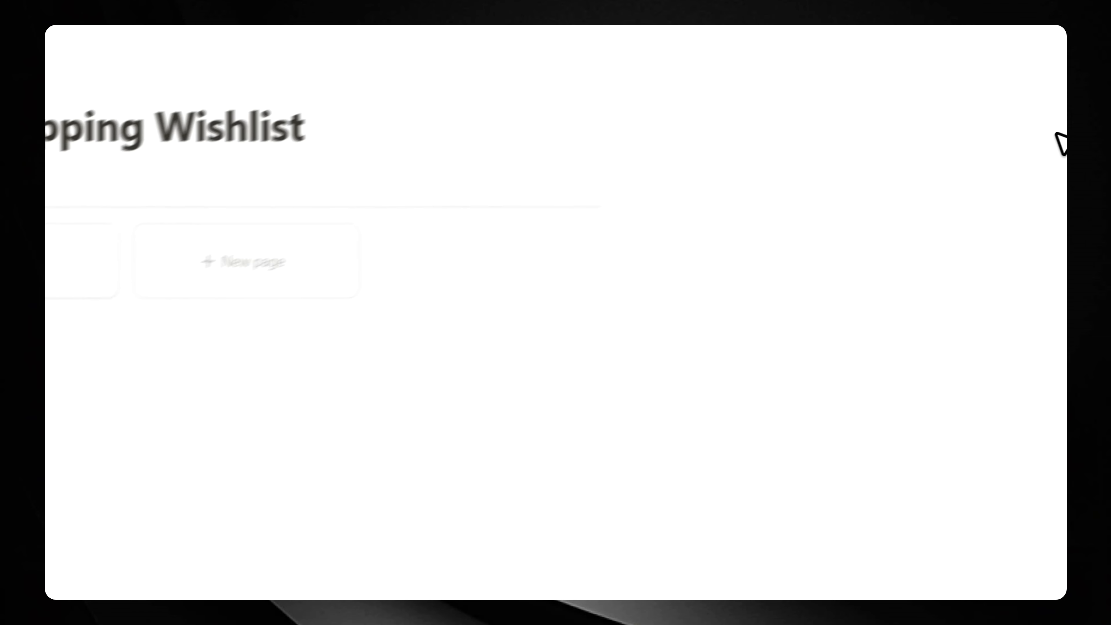
Make the My Shopping Wishlist page full width and turn off its table of contents.
left_click(914, 47)
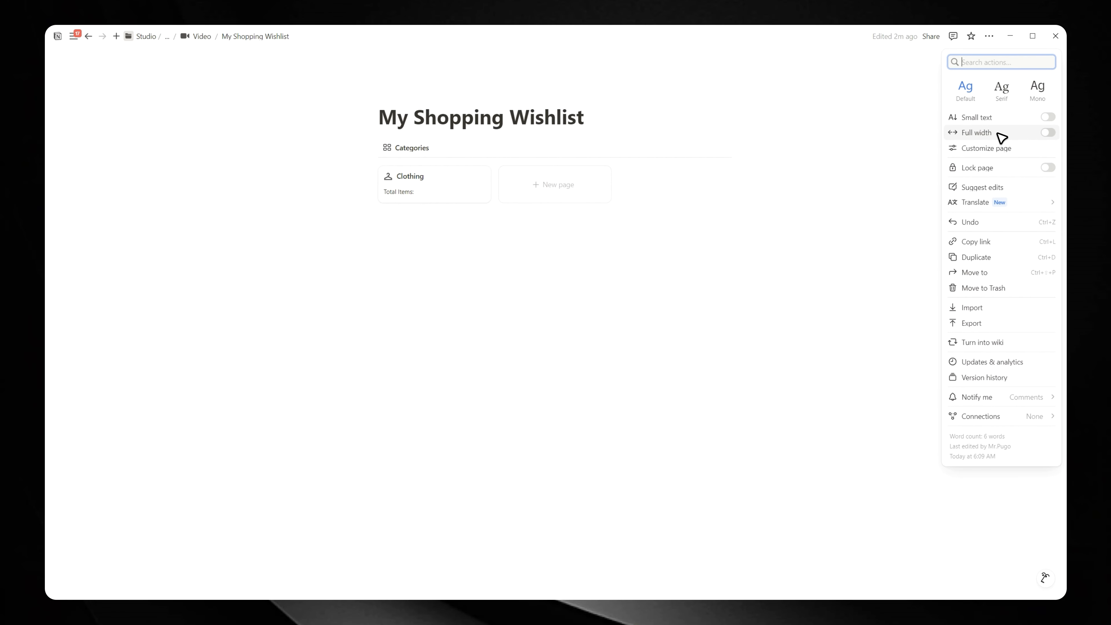
left_click(999, 134)
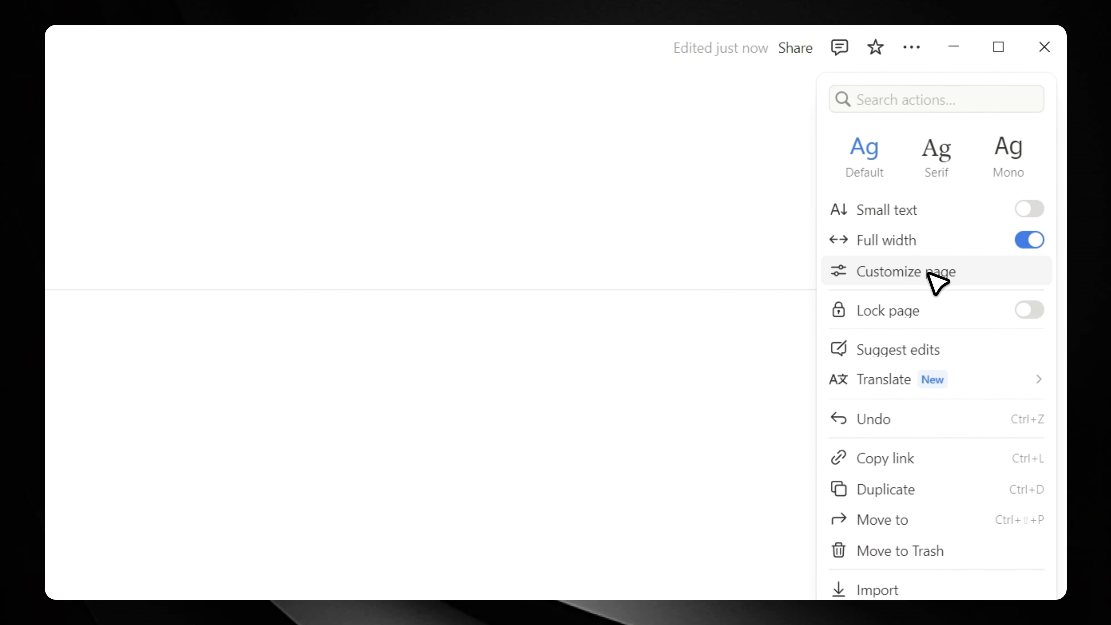
left_click(928, 275)
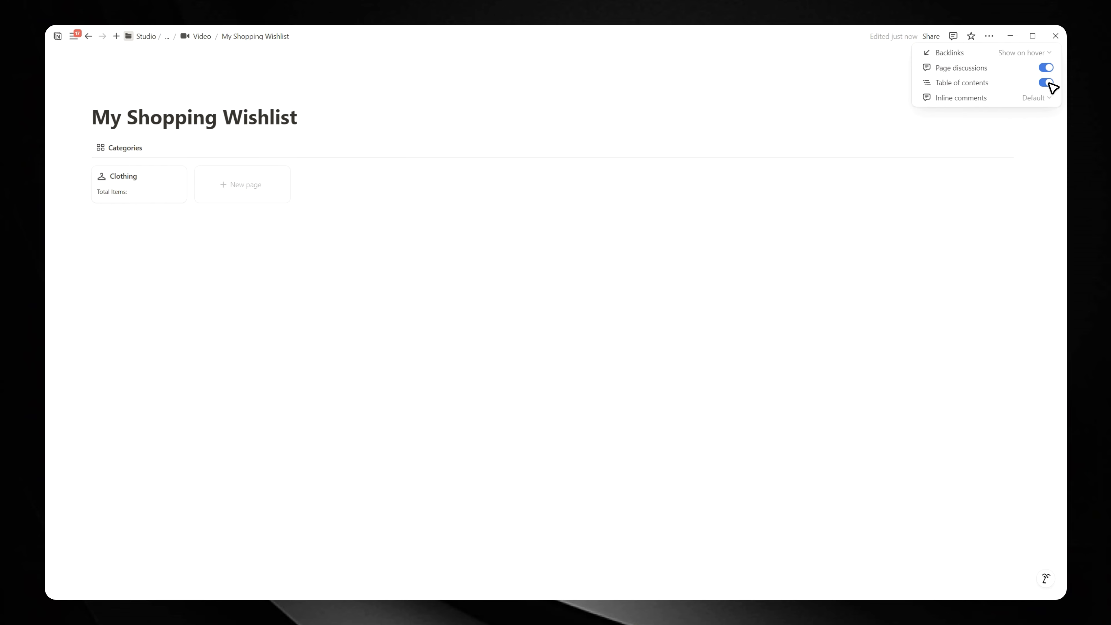
left_click(1046, 83)
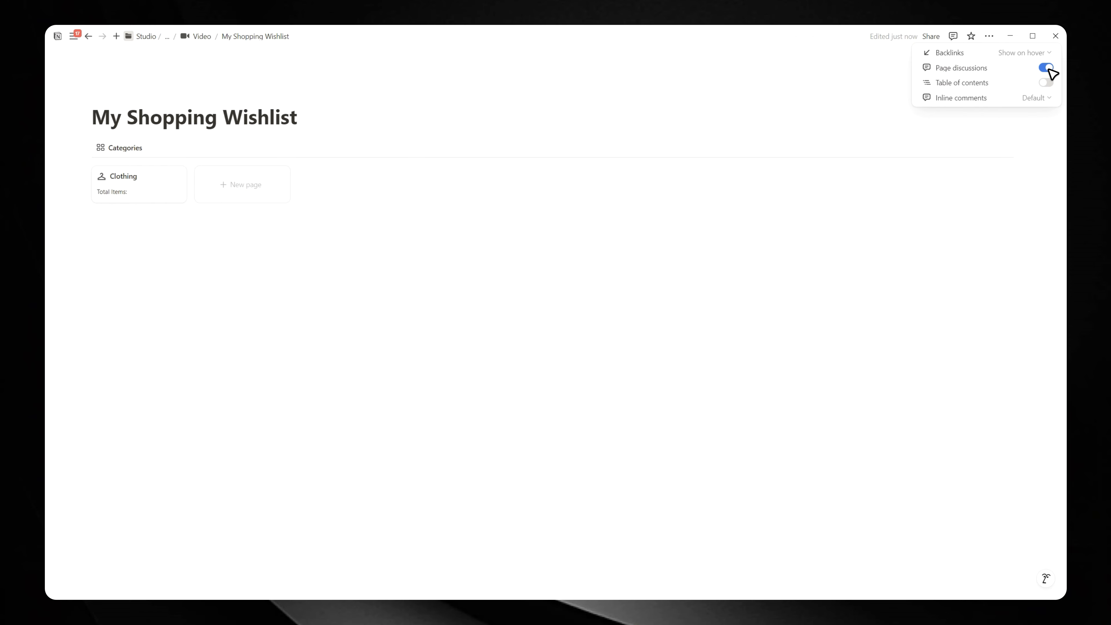
Turn off the page's backlinks and page discussions, and set its inline comments to Minimal.
left_click(1035, 53)
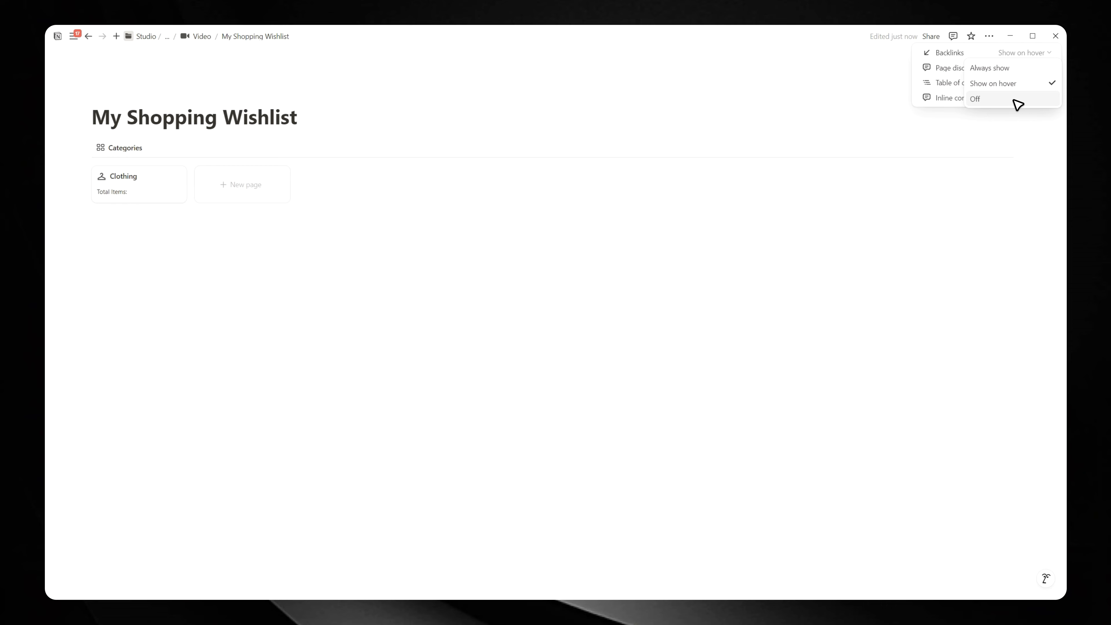
left_click(1006, 99)
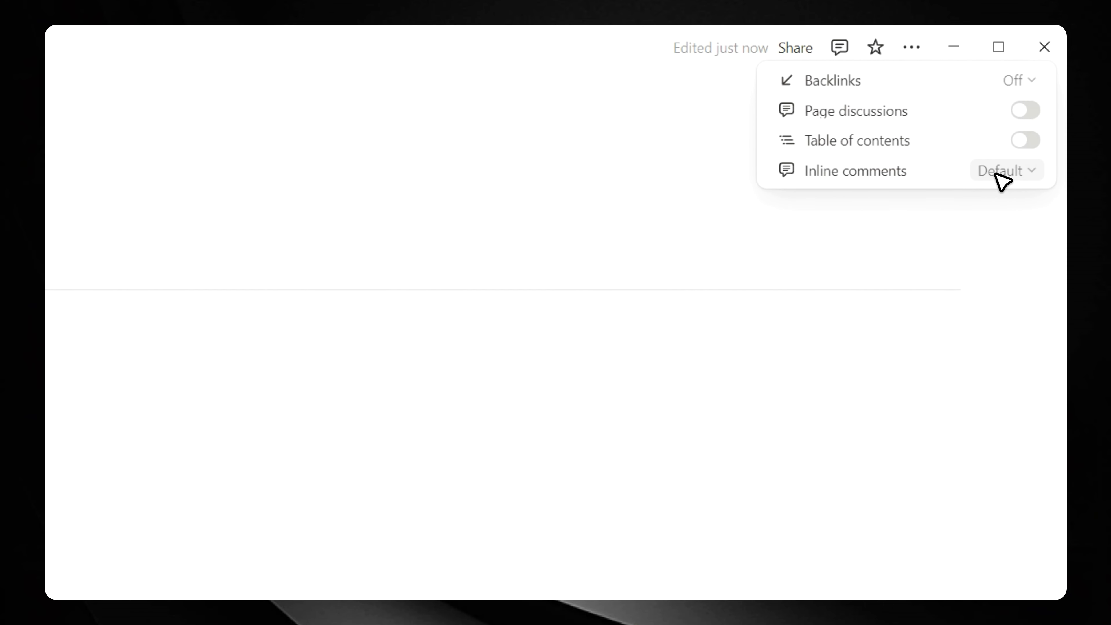
left_click(1001, 181)
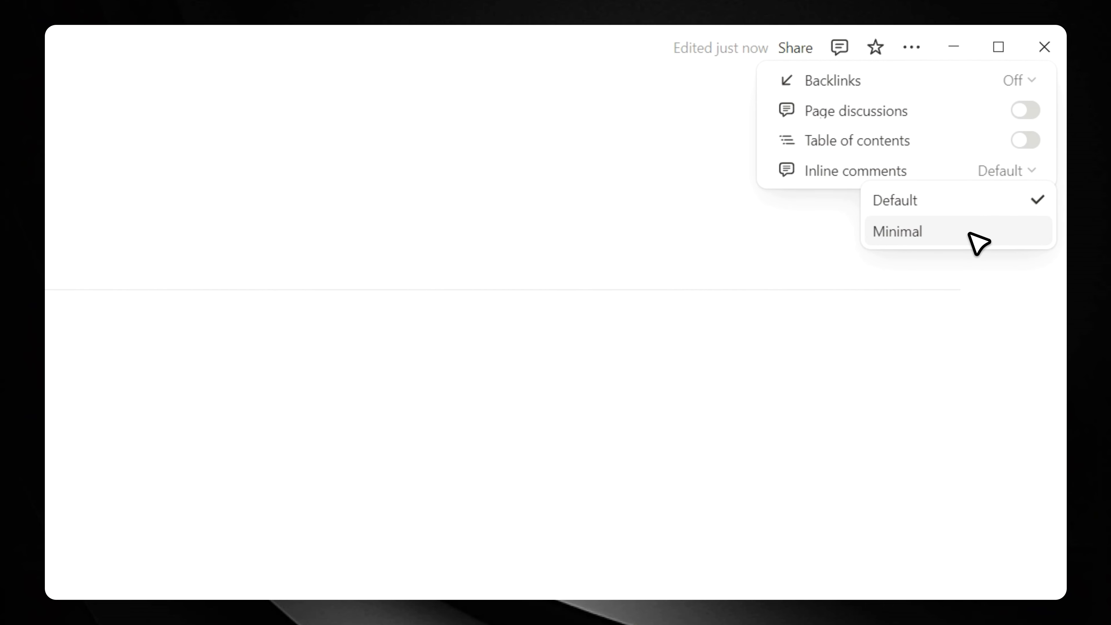
left_click(962, 239)
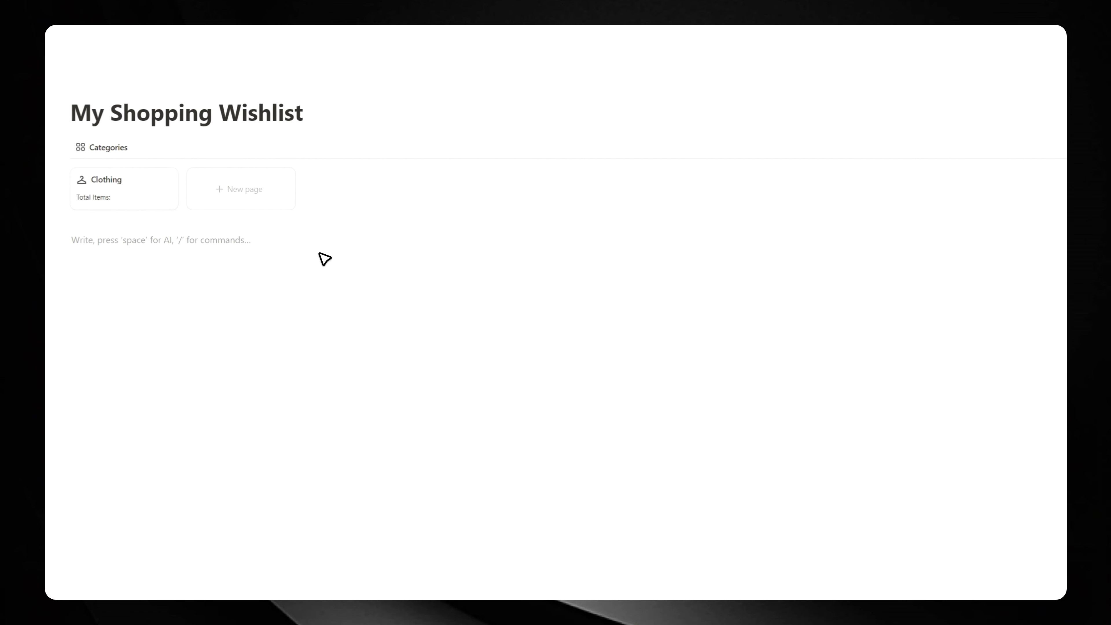
Insert a 2 columns block below the Categories gallery and move the gallery into the first column.
type("/")
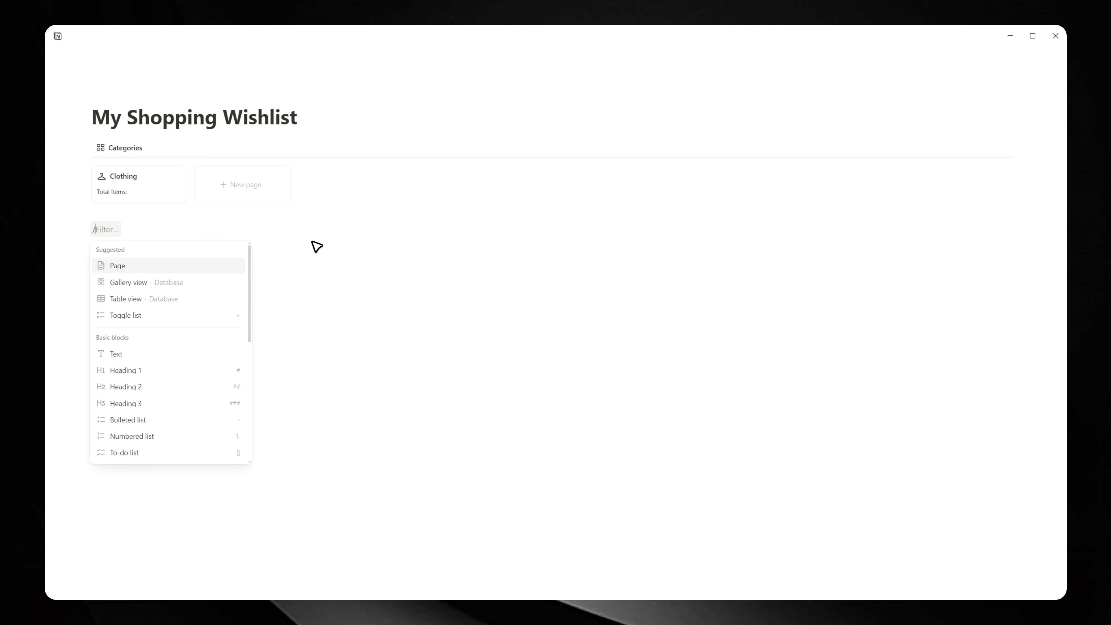
type("2")
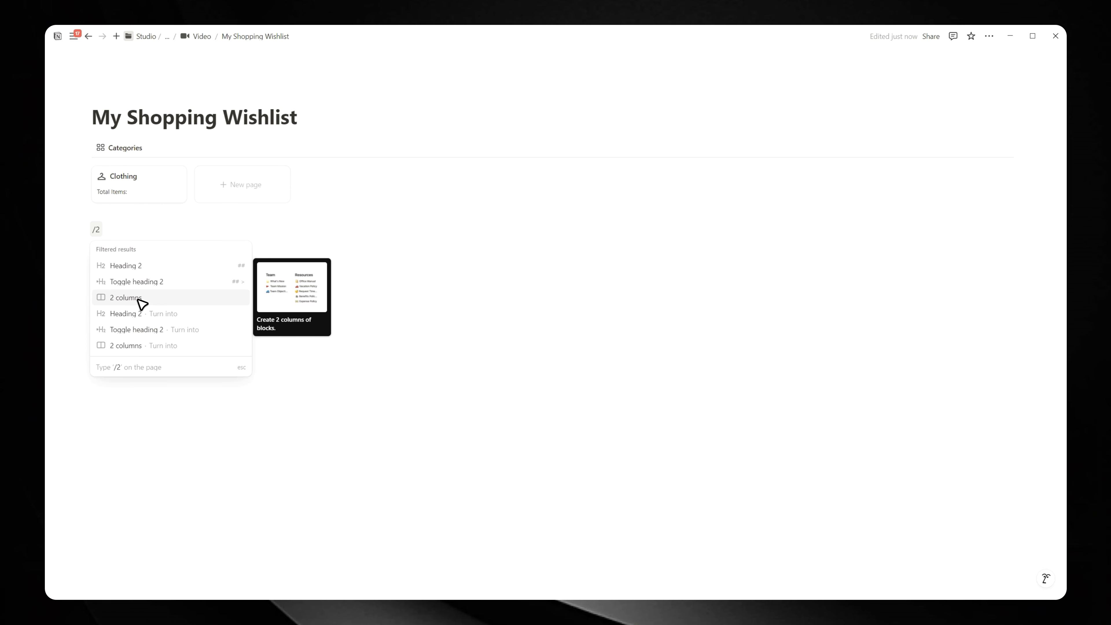
left_click(138, 299)
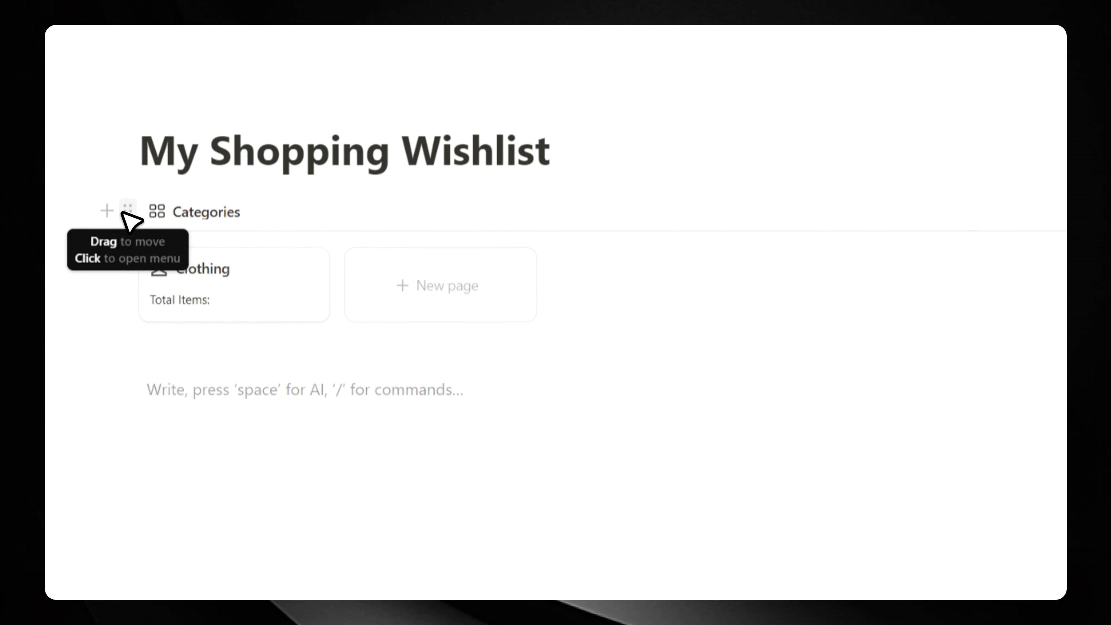
left_click_drag(124, 211, 199, 396)
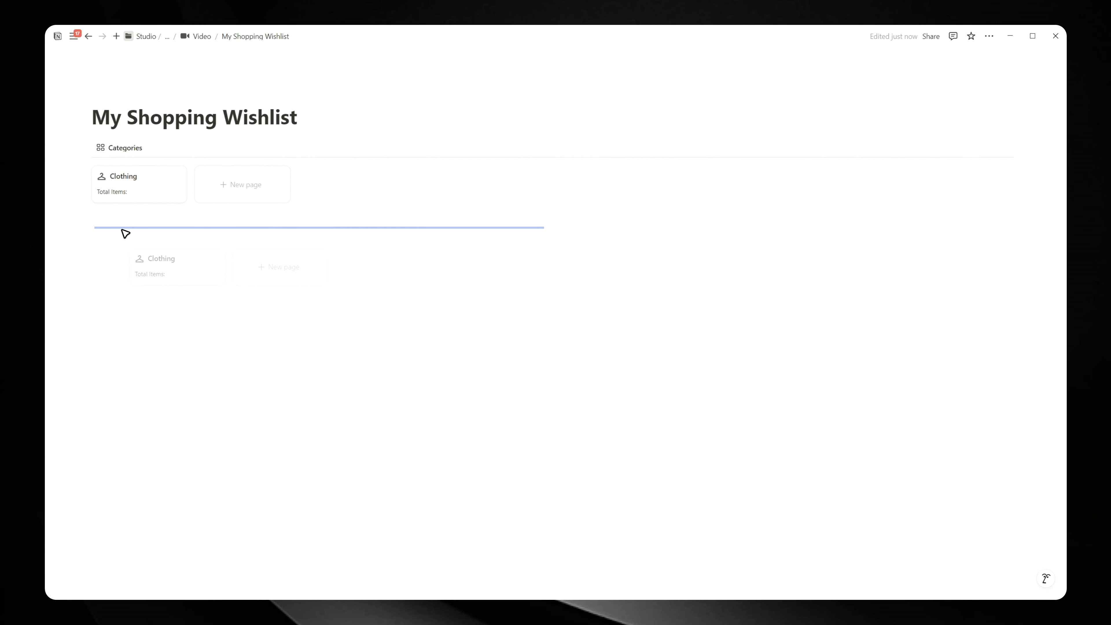
left_click_drag(126, 233, 127, 236)
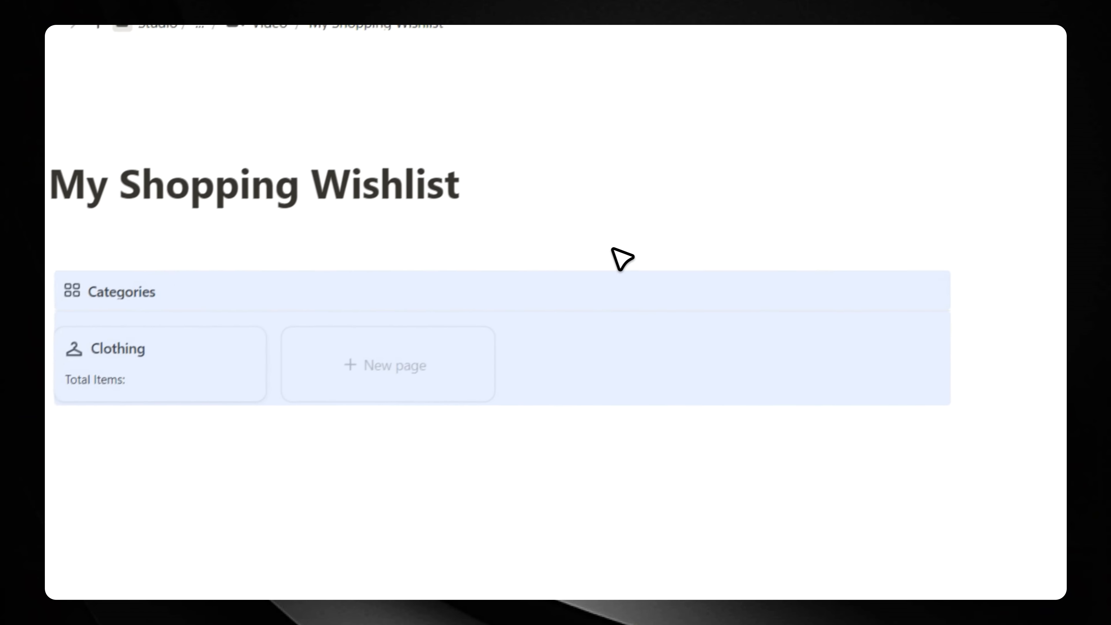
Write "Categories" on the empty line above the gallery and format it as Heading 3.
left_click(400, 243)
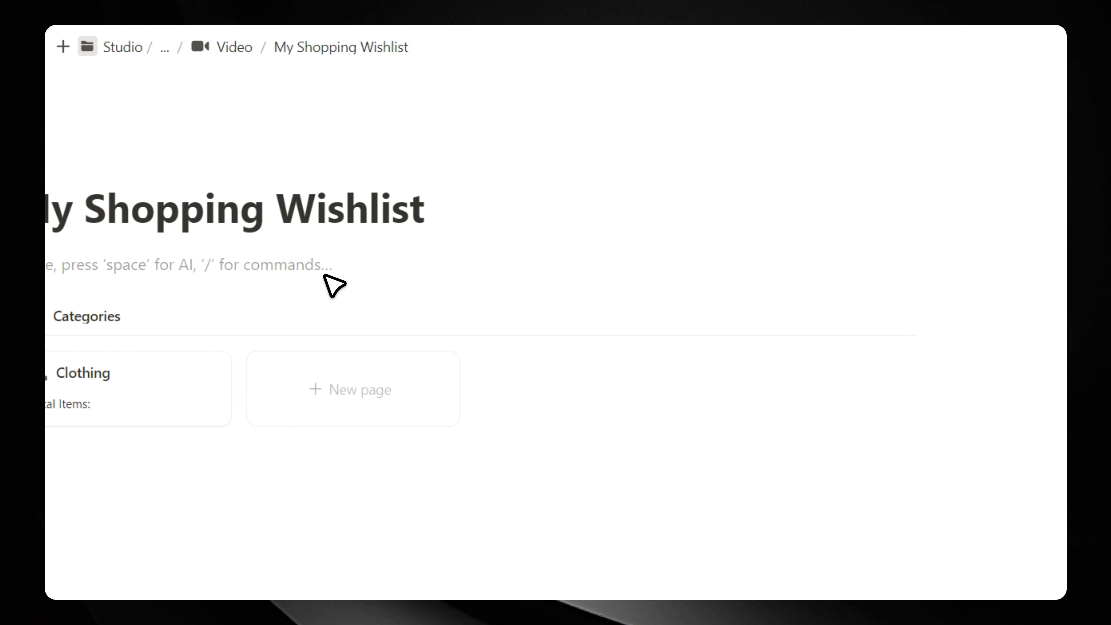
type("Categorie")
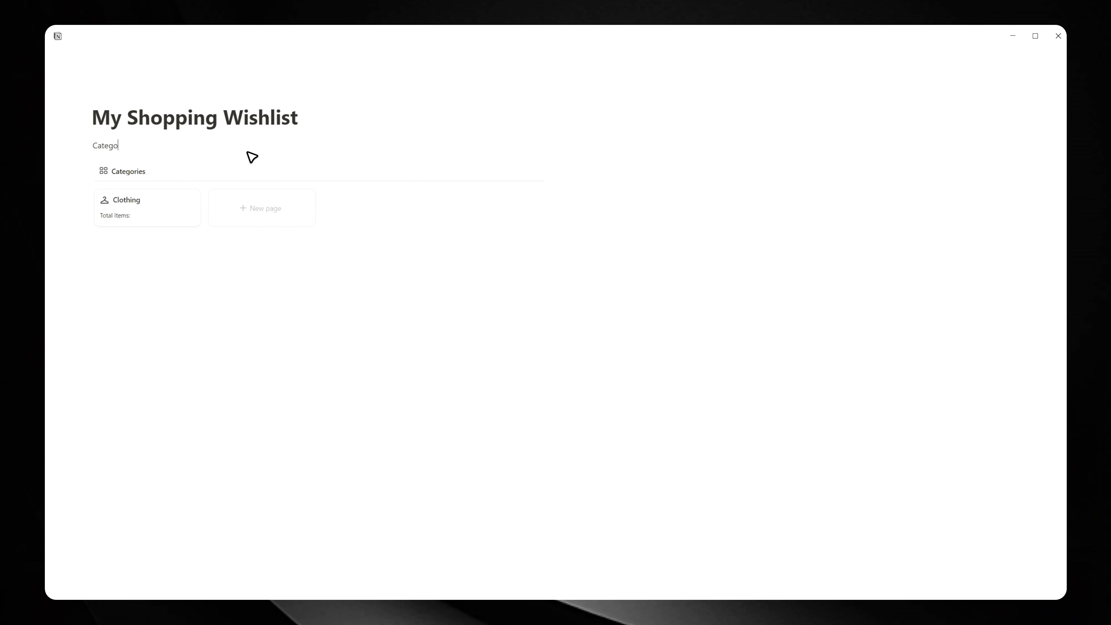
type("s")
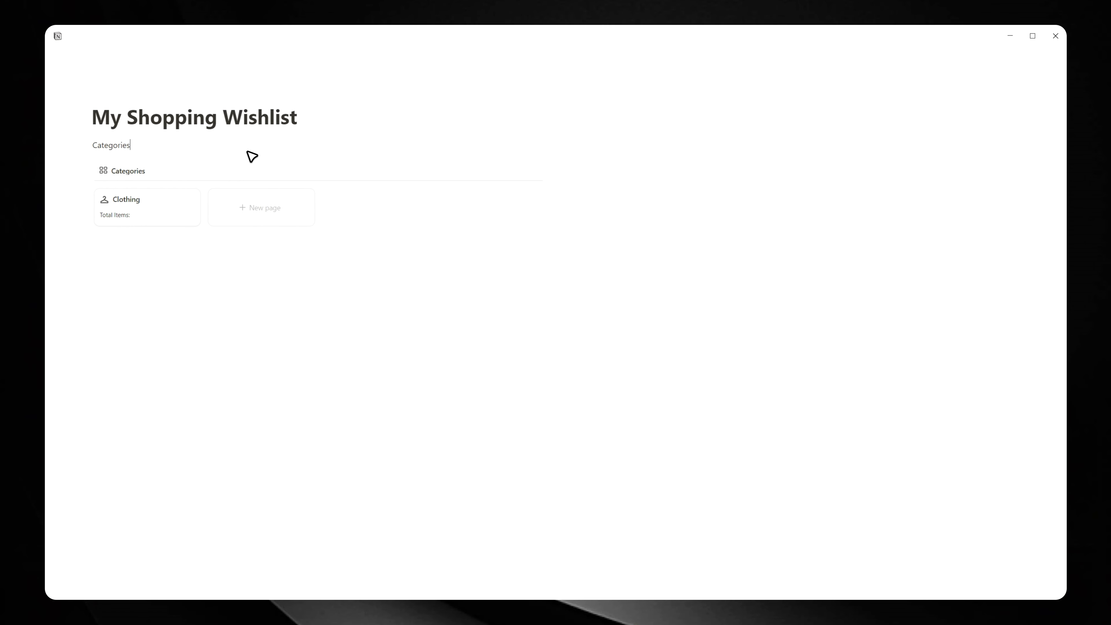
key("ctrl+alt+3")
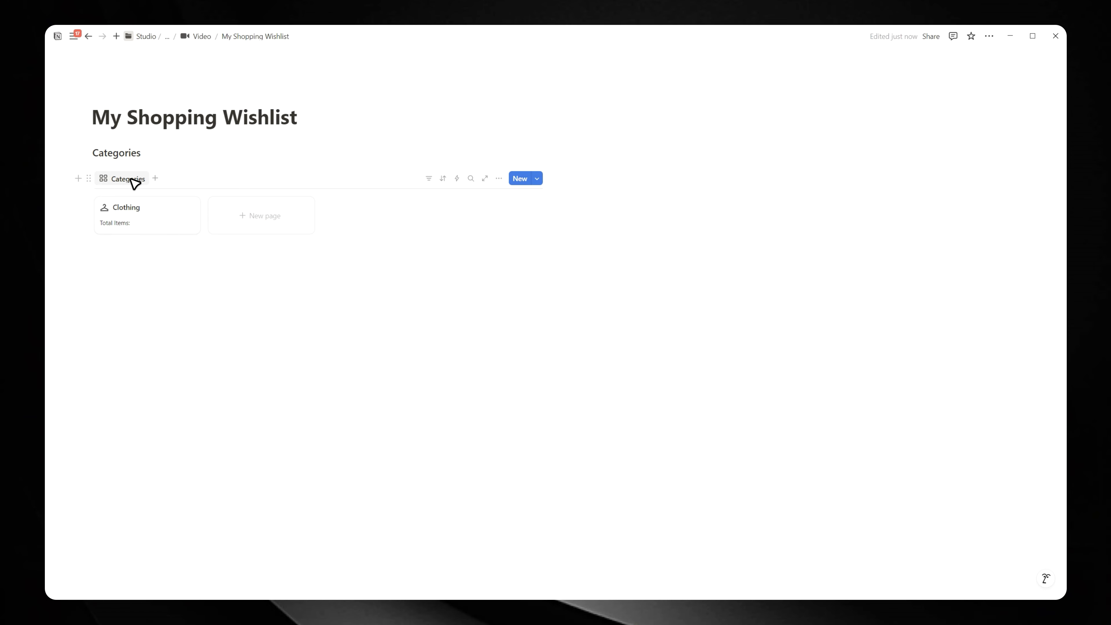
Open the Categories gallery view for editing and open its icon selection.
left_click(177, 257)
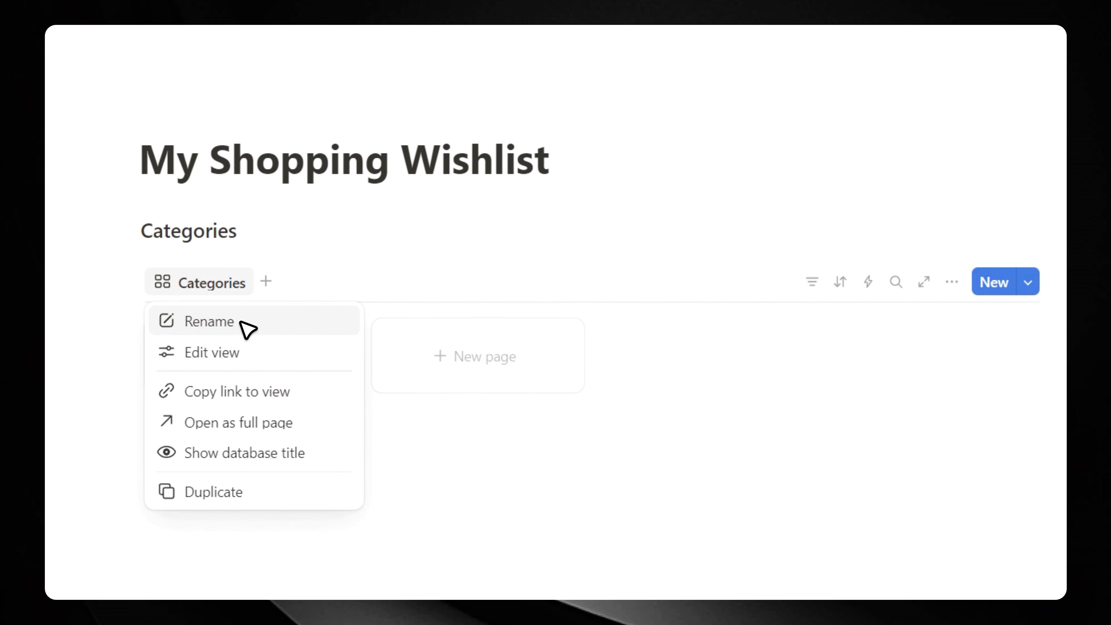
left_click(197, 306)
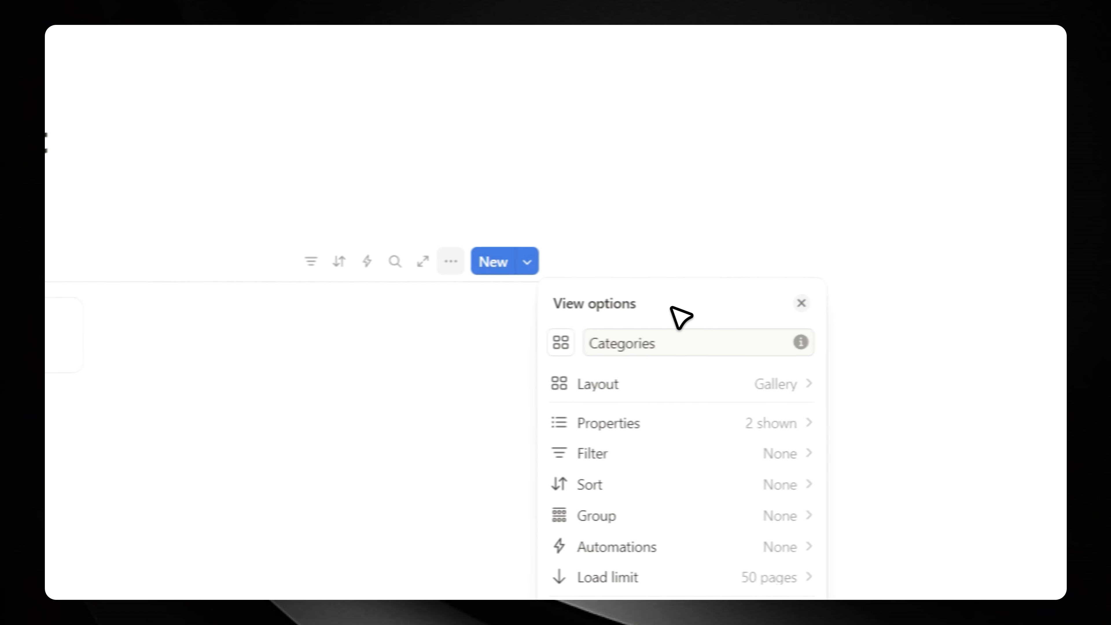
left_click(534, 341)
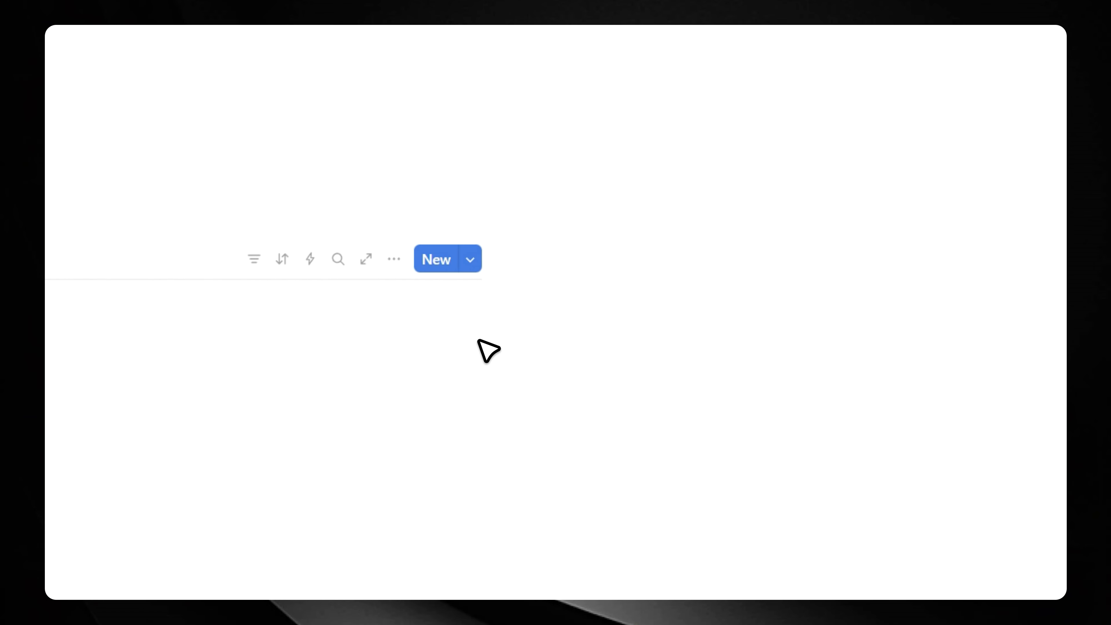
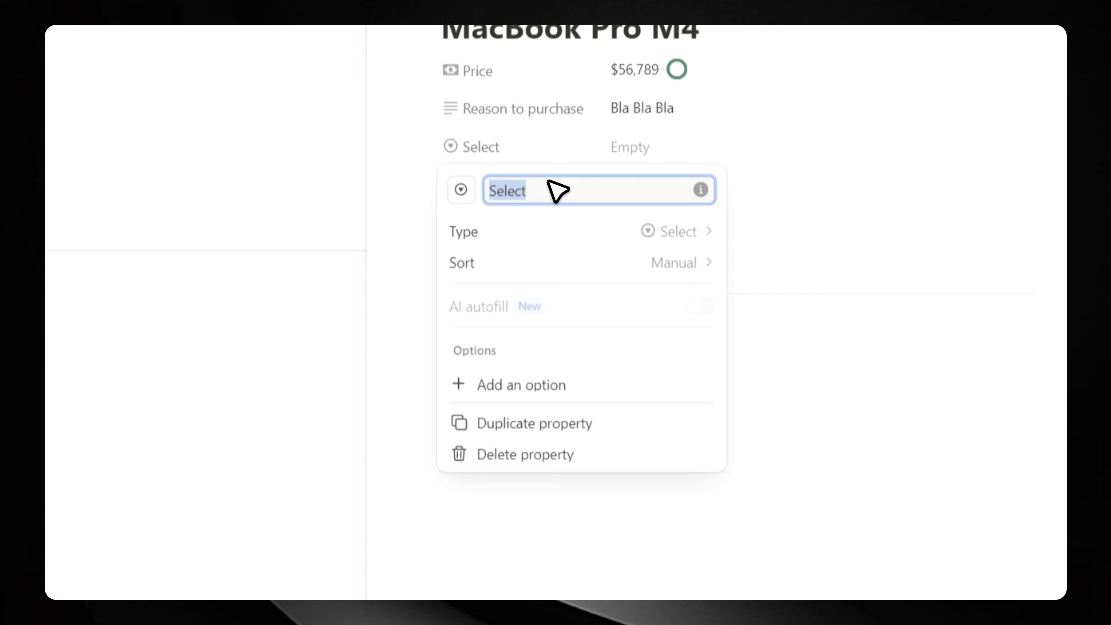
Rename the new select property on the MacBook Pro M4 page as "Priority".
type("Pro")
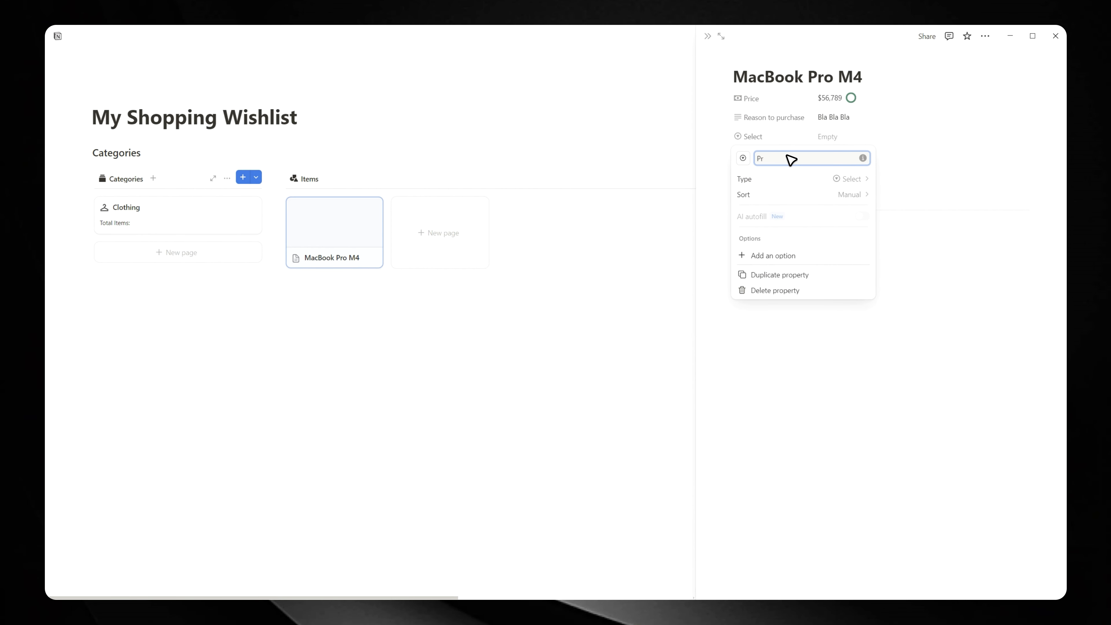
key("BackSpace")
type("rity")
Give the Priority property the arrow up icon, found by searching the icons for "up", and close the property's settings.
left_click(743, 158)
type("upot")
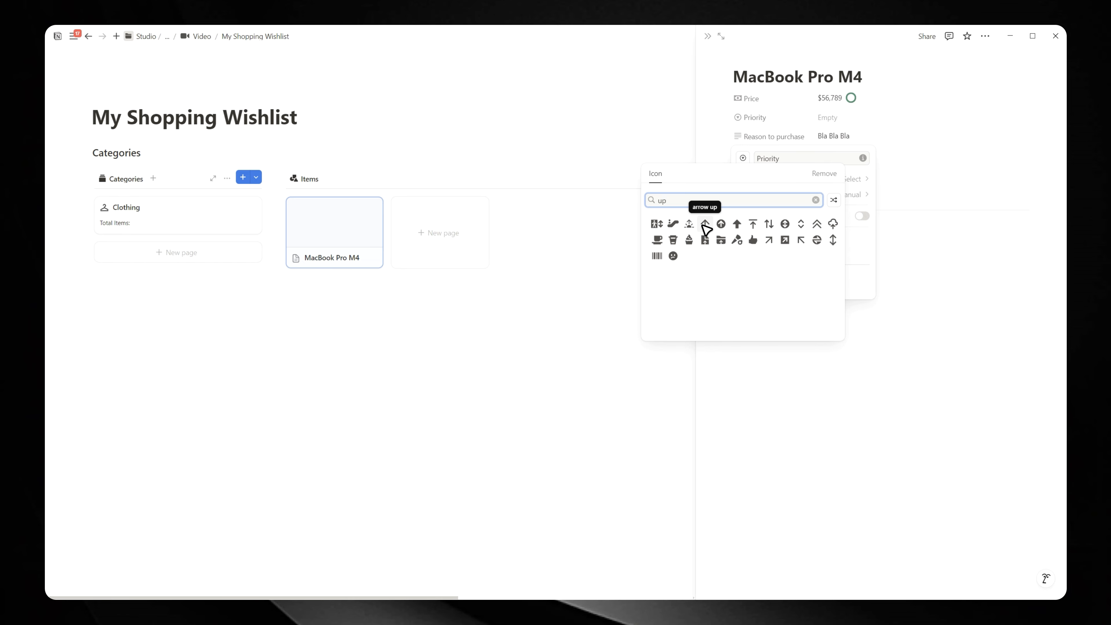
left_click(705, 223)
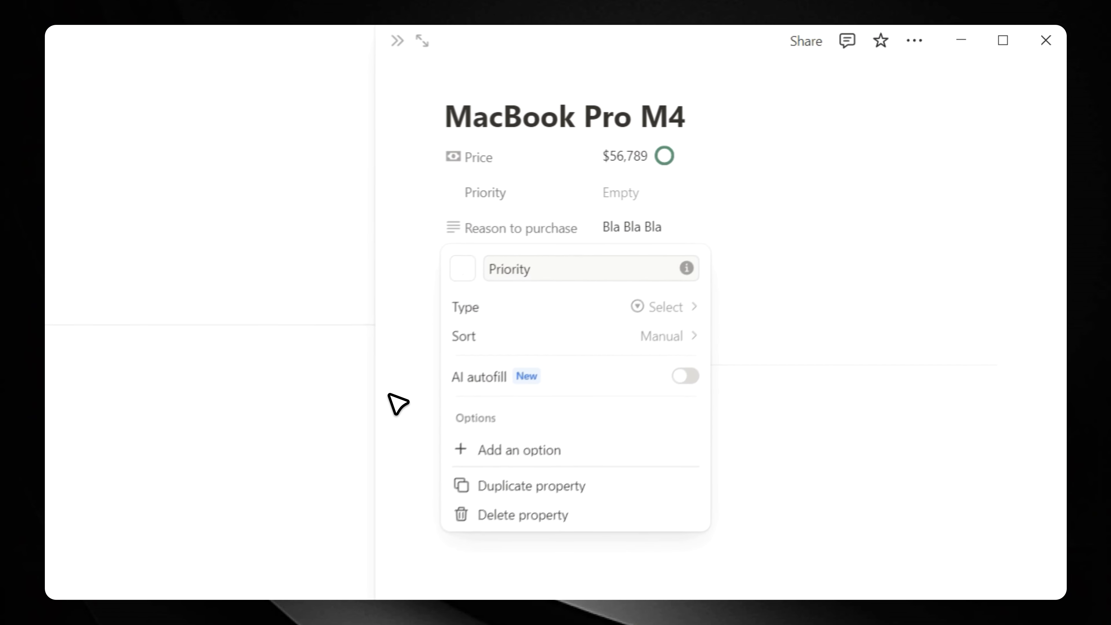
left_click(909, 146)
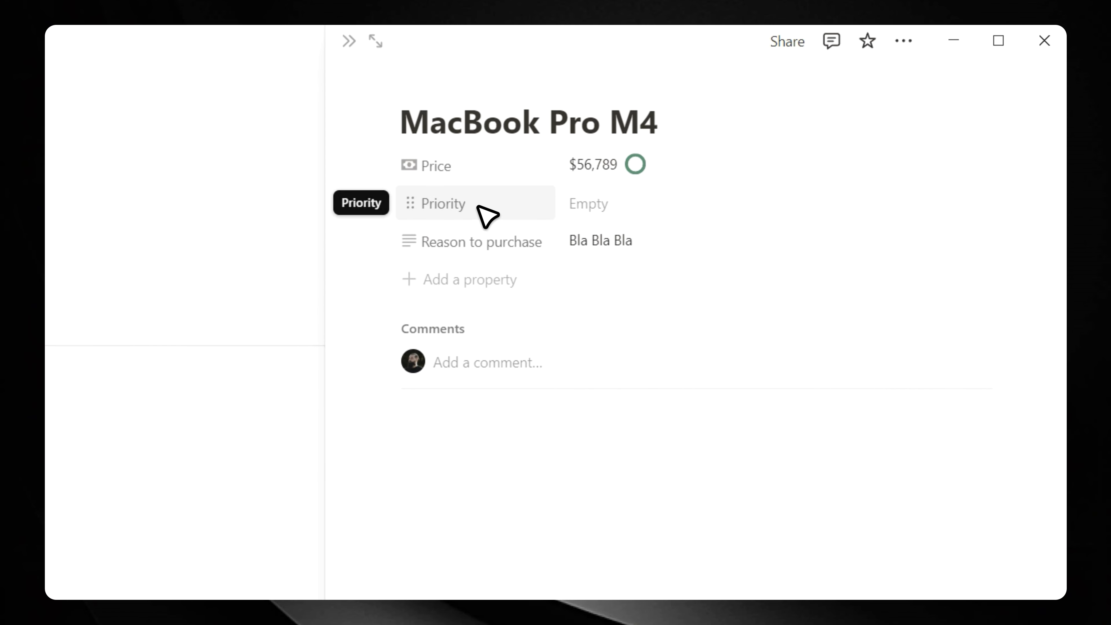
Move the Priority property below Reason to purchase and color its High option green.
left_click_drag(484, 211, 482, 233)
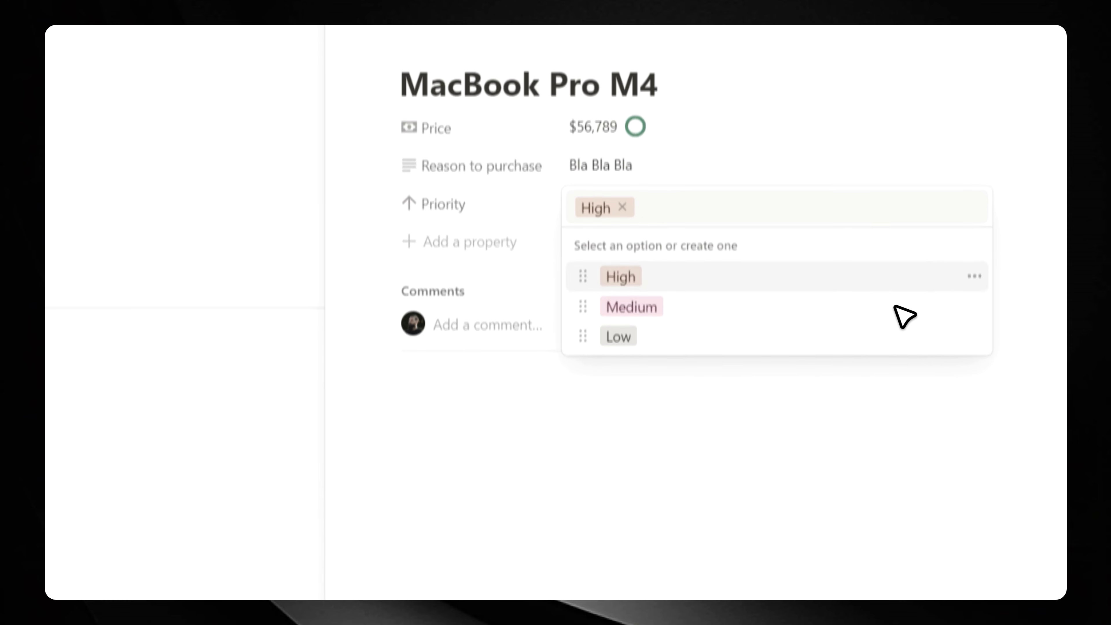
left_click(972, 313)
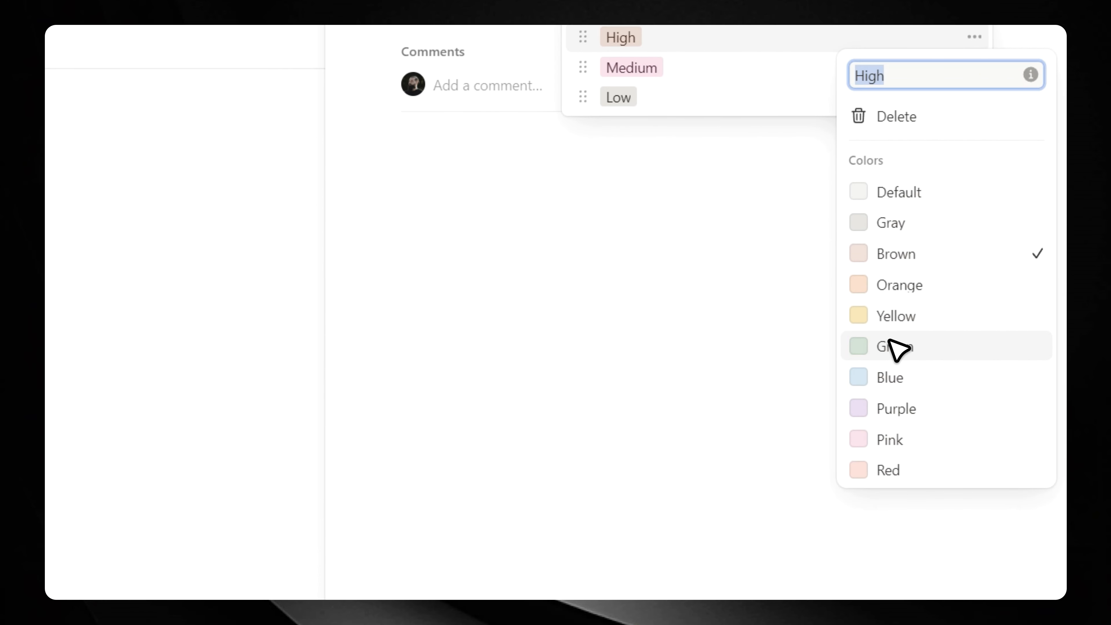
left_click(890, 343)
left_click(669, 120)
Color the Priority property's Medium option yellow and its Low option red.
left_click(974, 196)
left_click(895, 467)
left_click(787, 137)
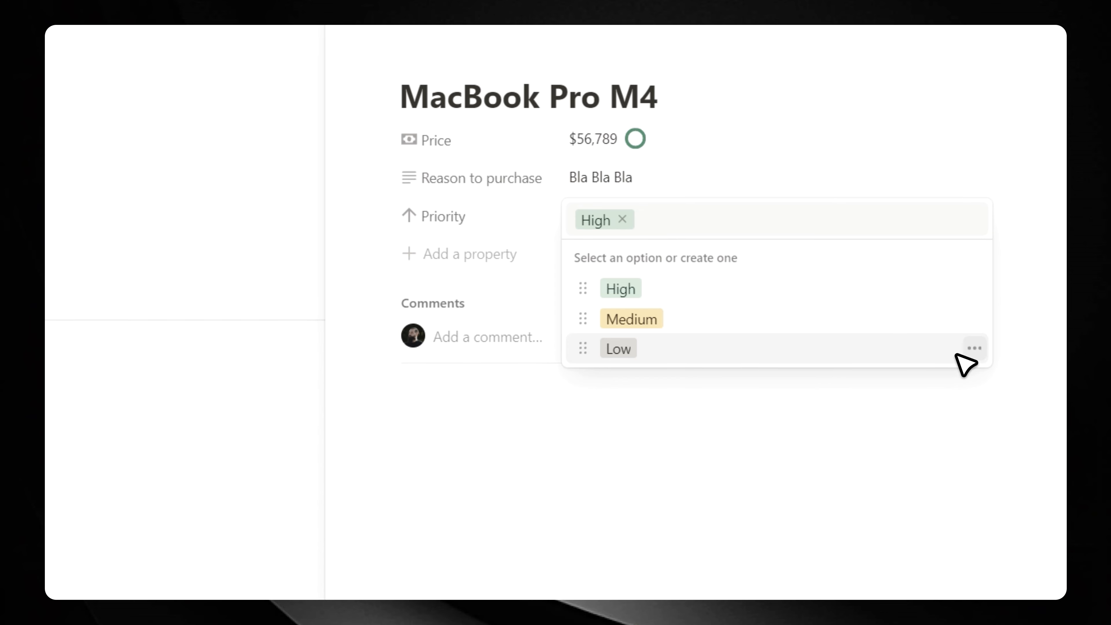
left_click(974, 226)
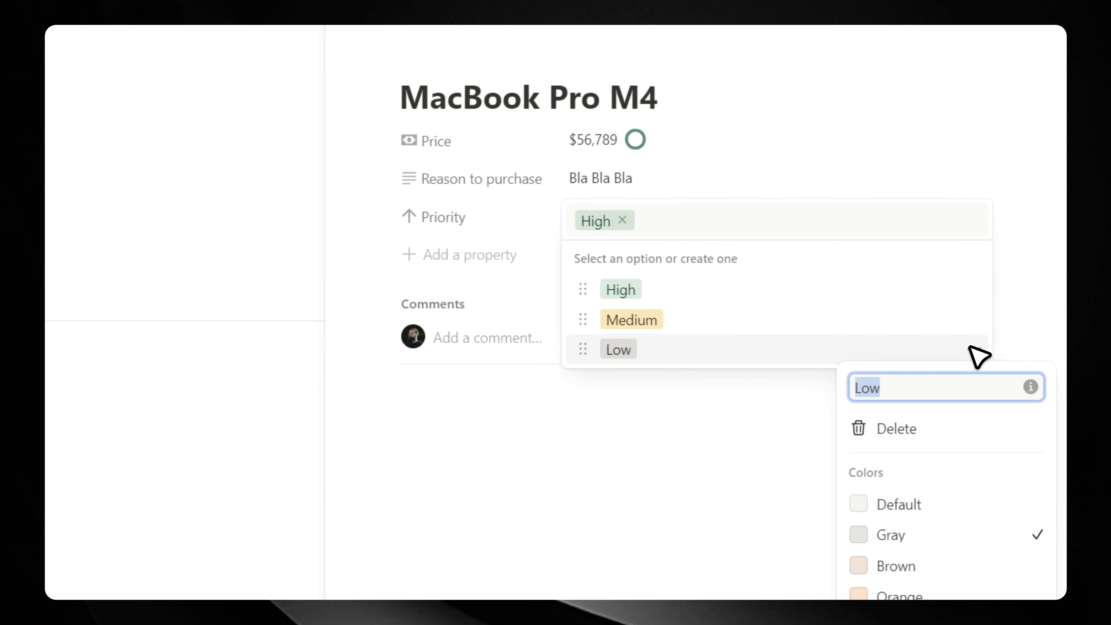
left_click(969, 346)
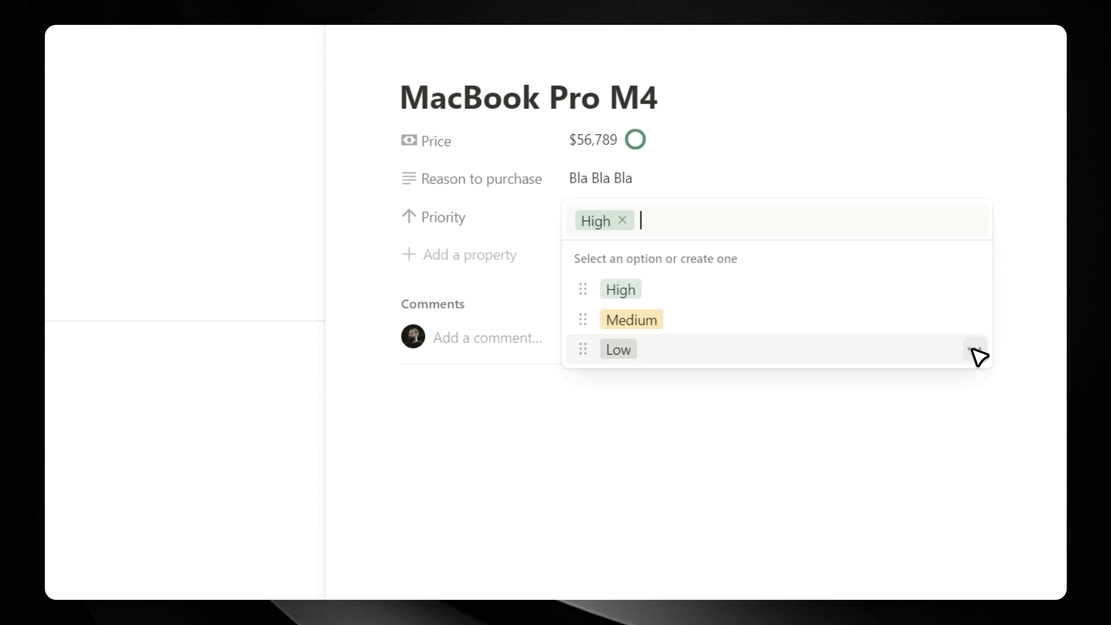
left_click(974, 350)
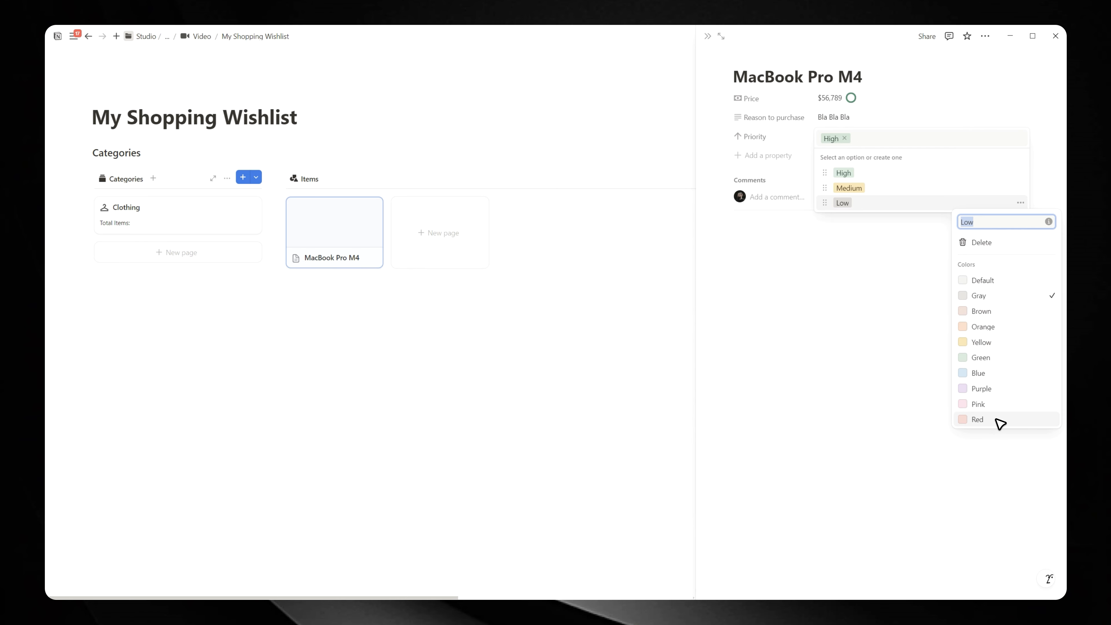
left_click(999, 420)
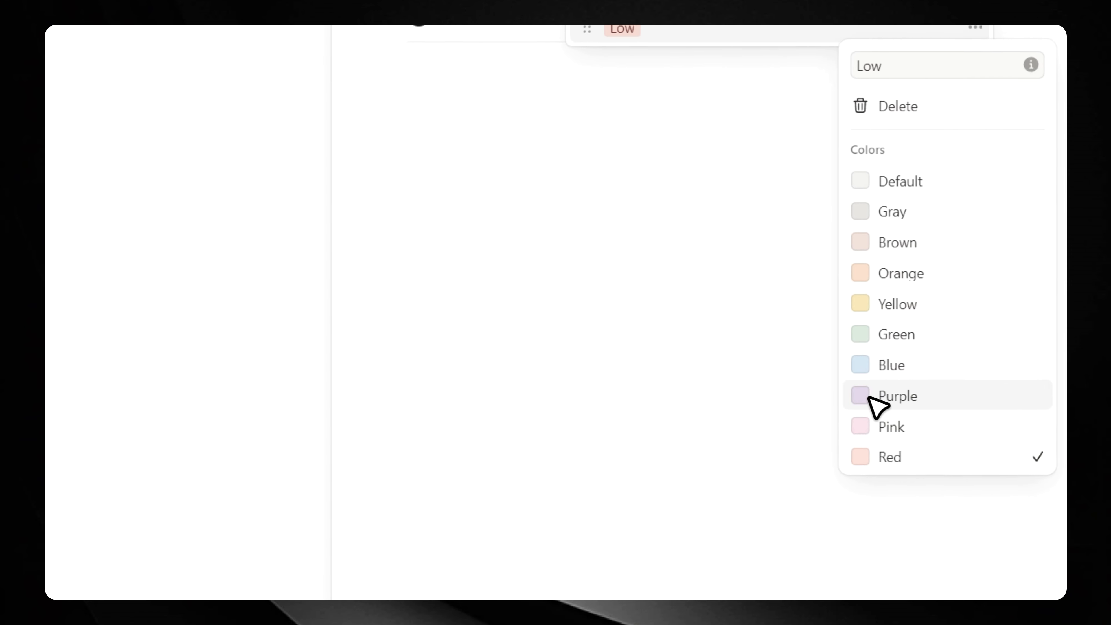
left_click(724, 193)
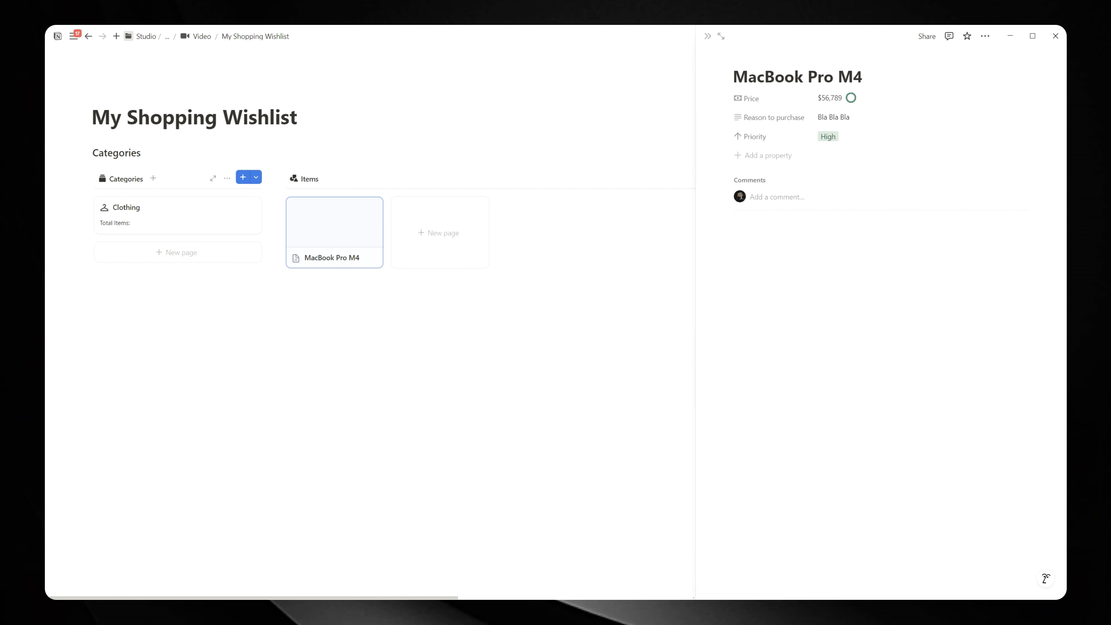
Add a Status property to the MacBook Pro M4 page.
left_click(812, 233)
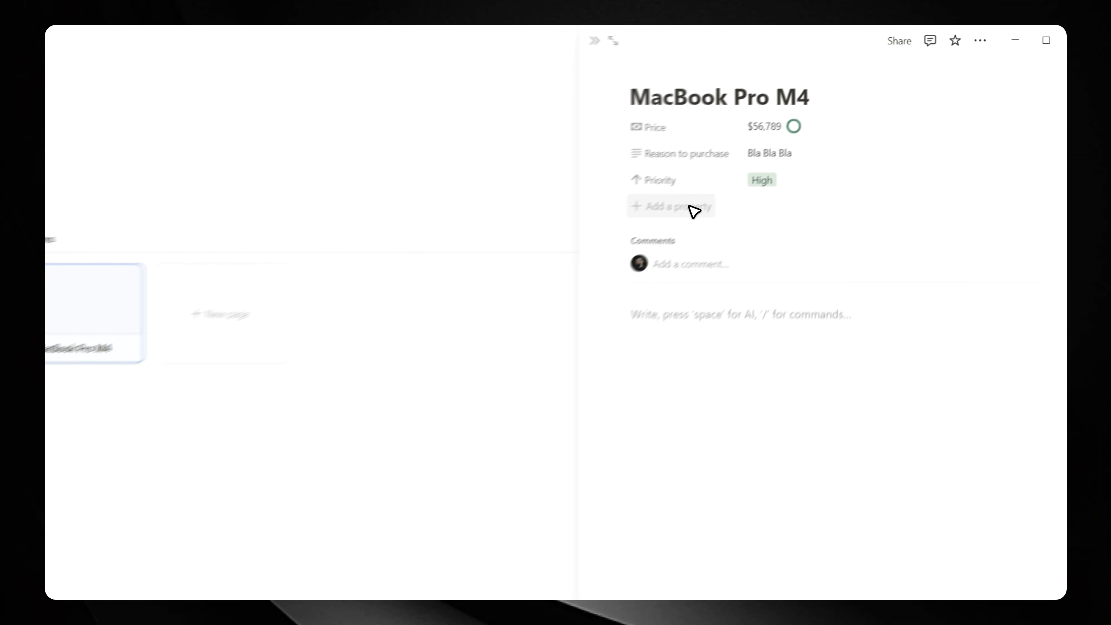
left_click(694, 212)
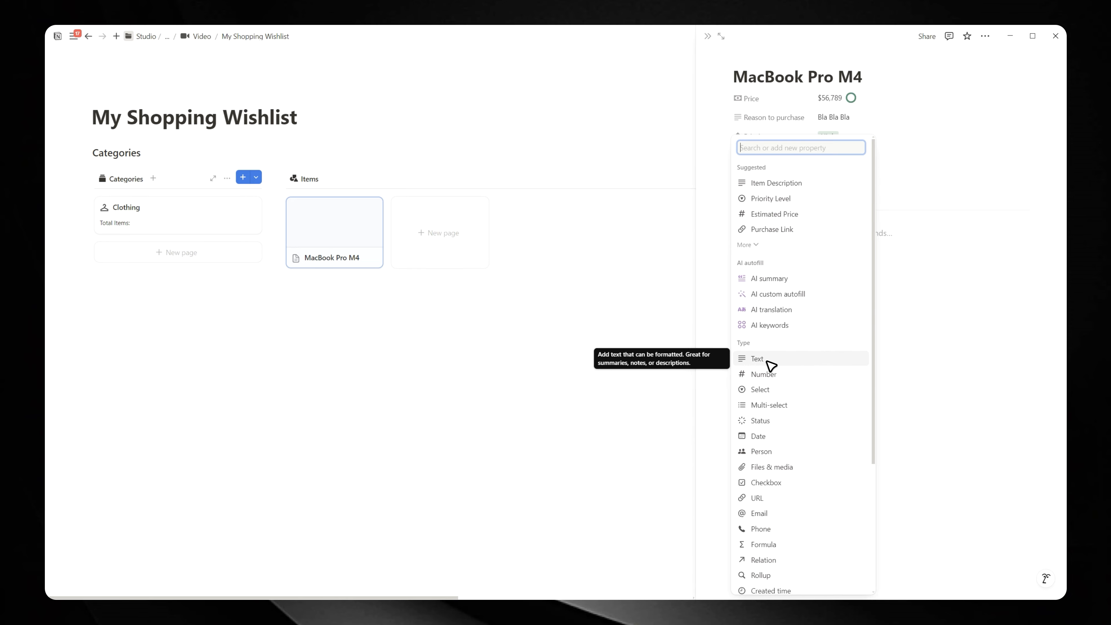
left_click(763, 419)
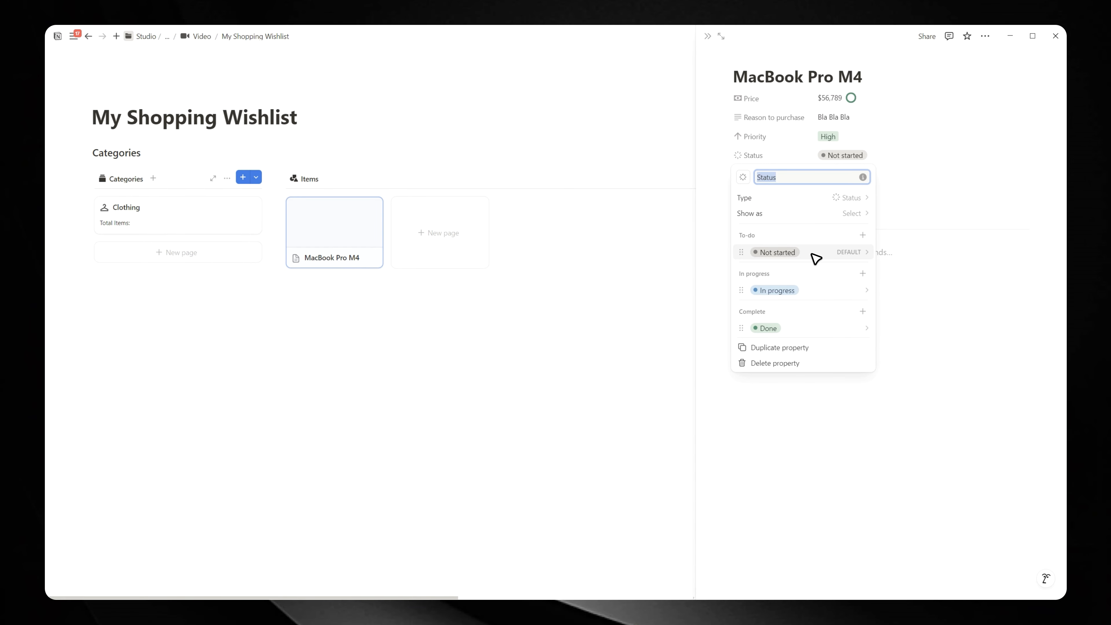
Rename the In progress option of the Status property as "Purchasing Soon".
left_click(801, 290)
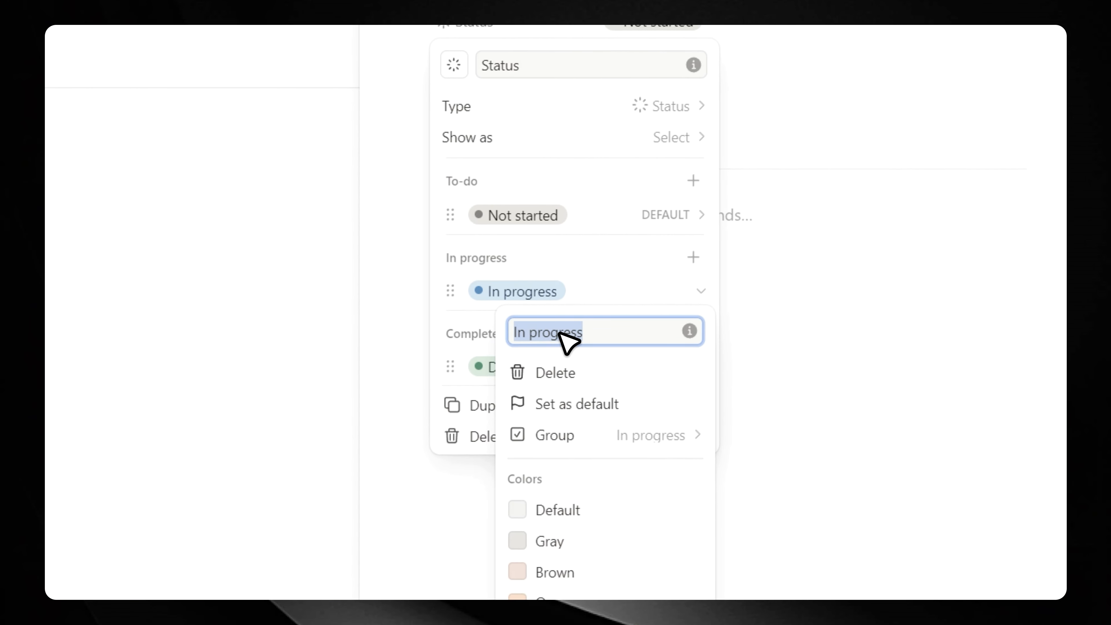
type("P")
type("ur")
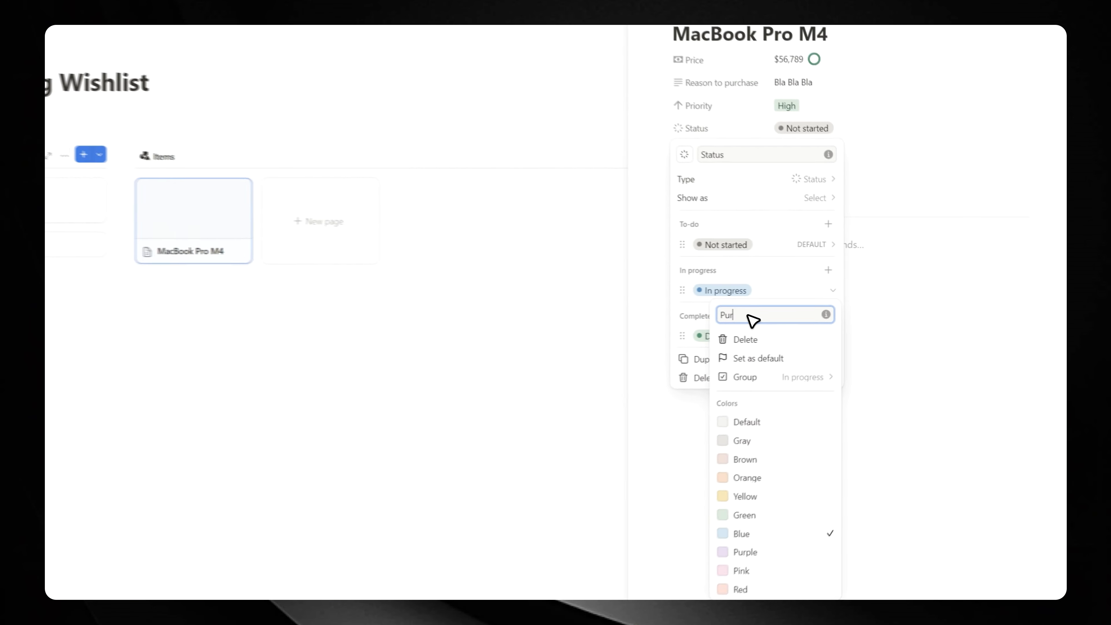
type("chasing Soon")
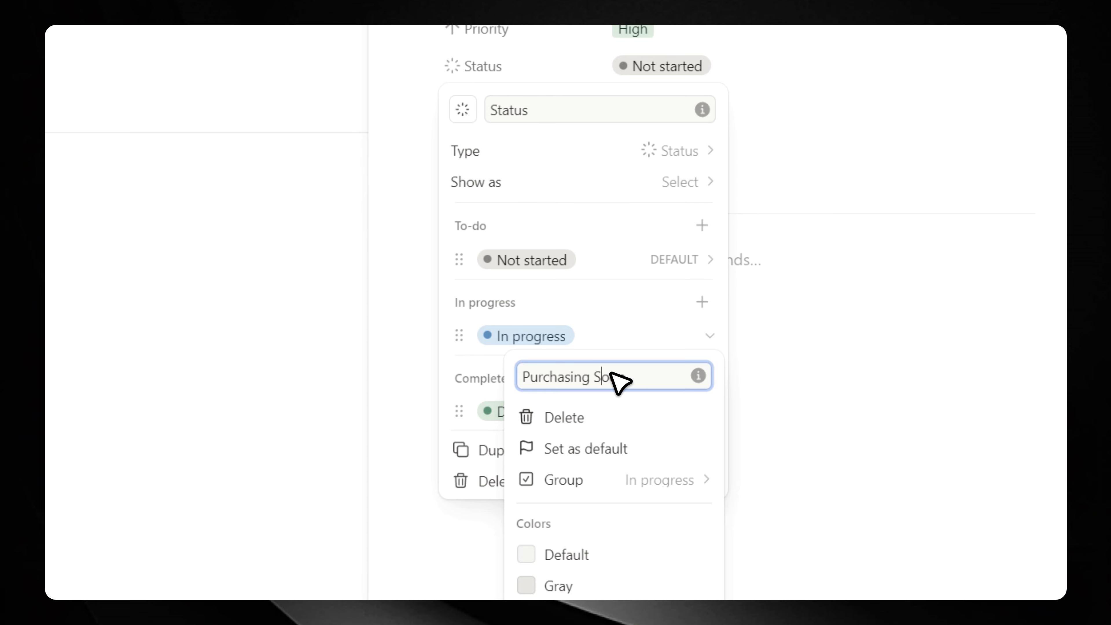
left_click(771, 299)
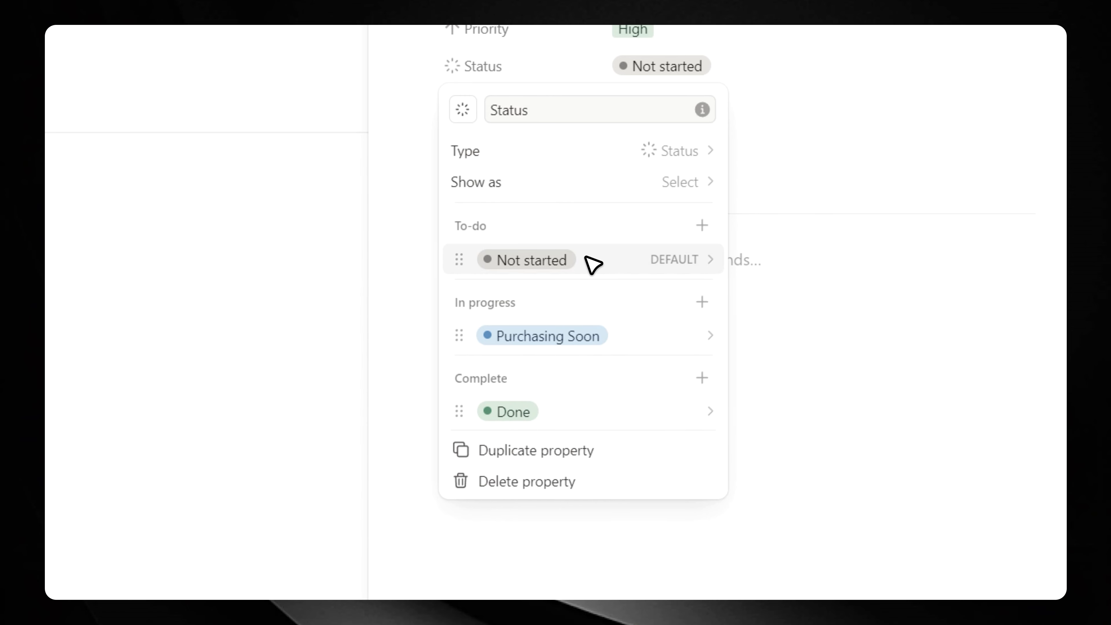
Rename the Not started option of the Status property as "Considering to Purchase".
left_click(592, 263)
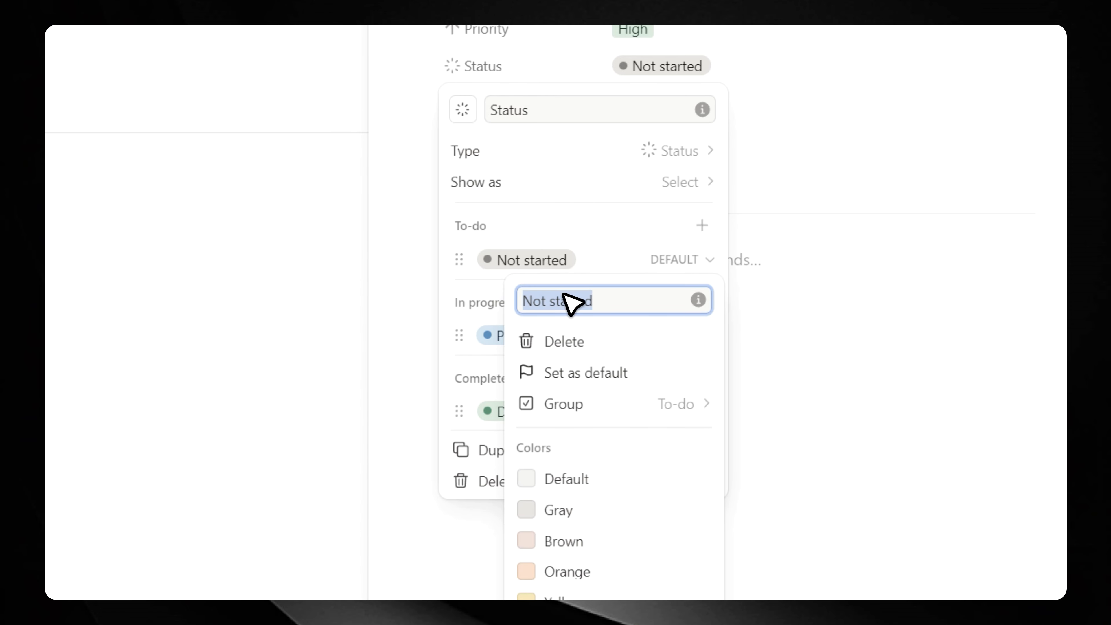
left_click(585, 273)
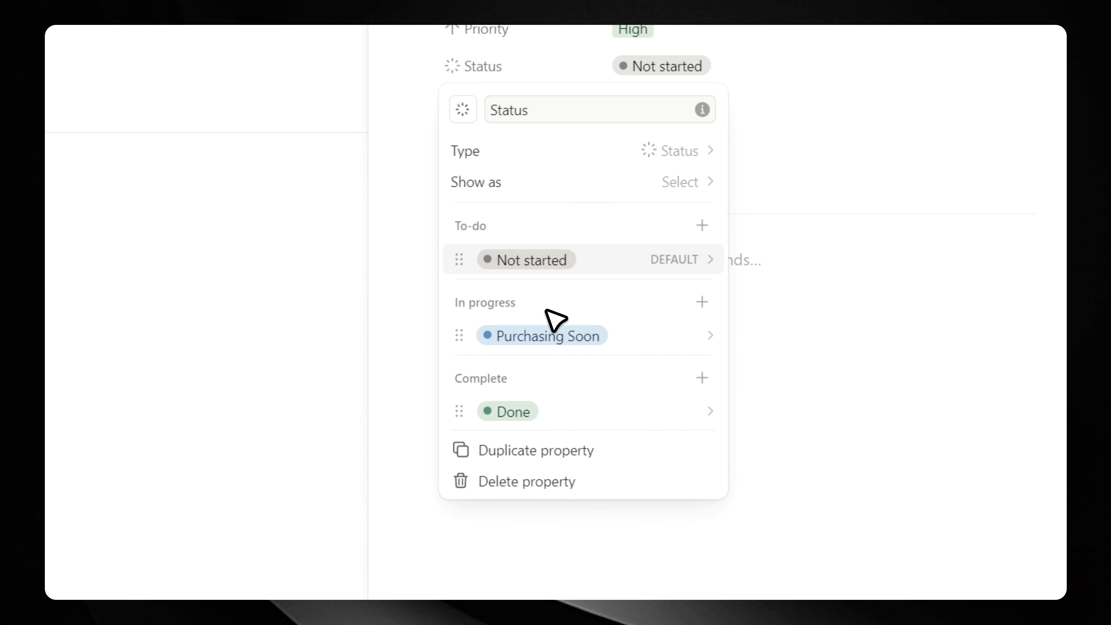
left_click(546, 260)
type("Considering to Purchase")
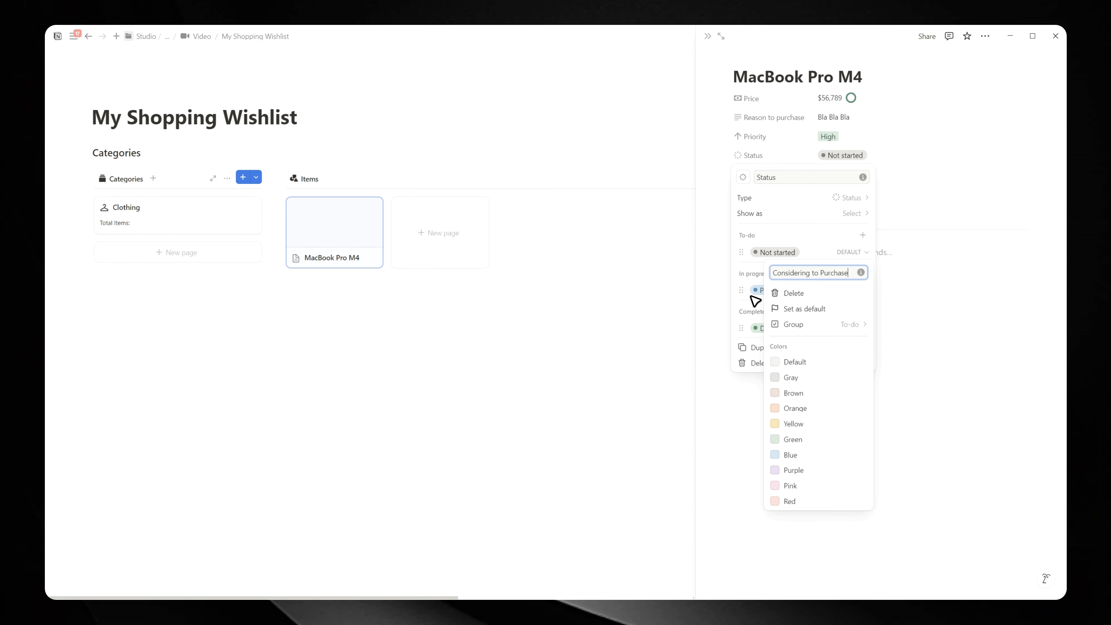
key("Return")
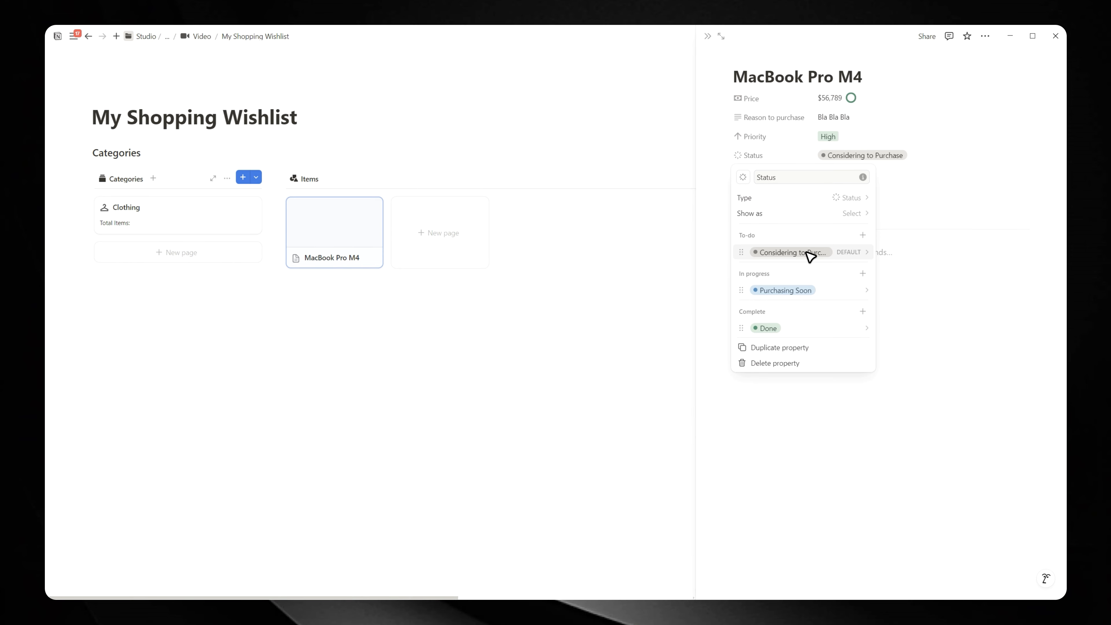
Rename the Done option of the Status property as "Purchased".
left_click(787, 328)
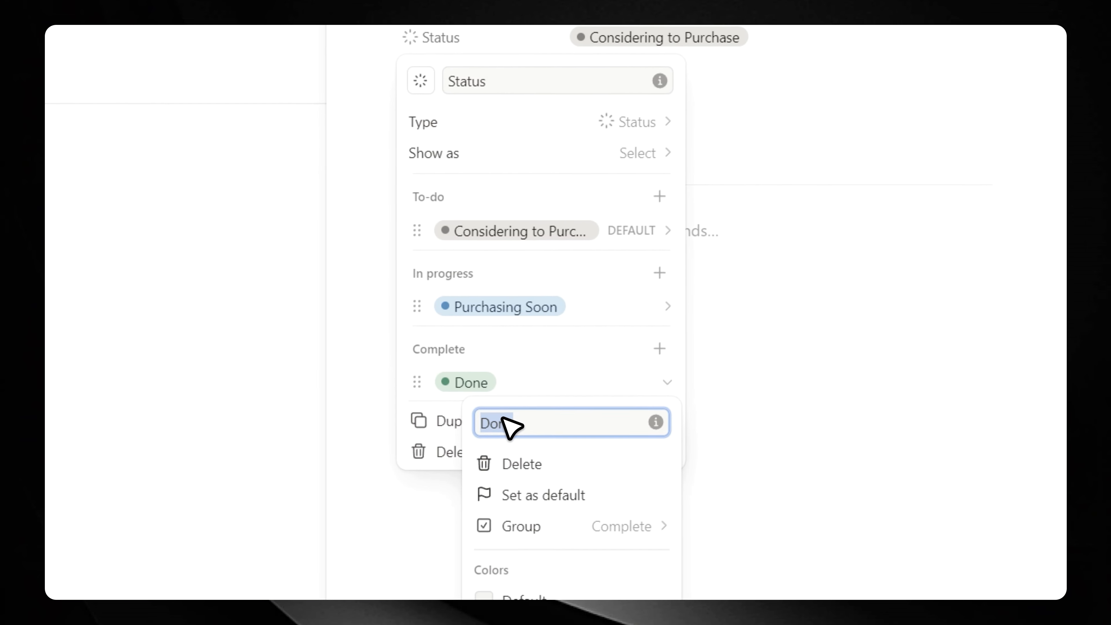
type("Purchase")
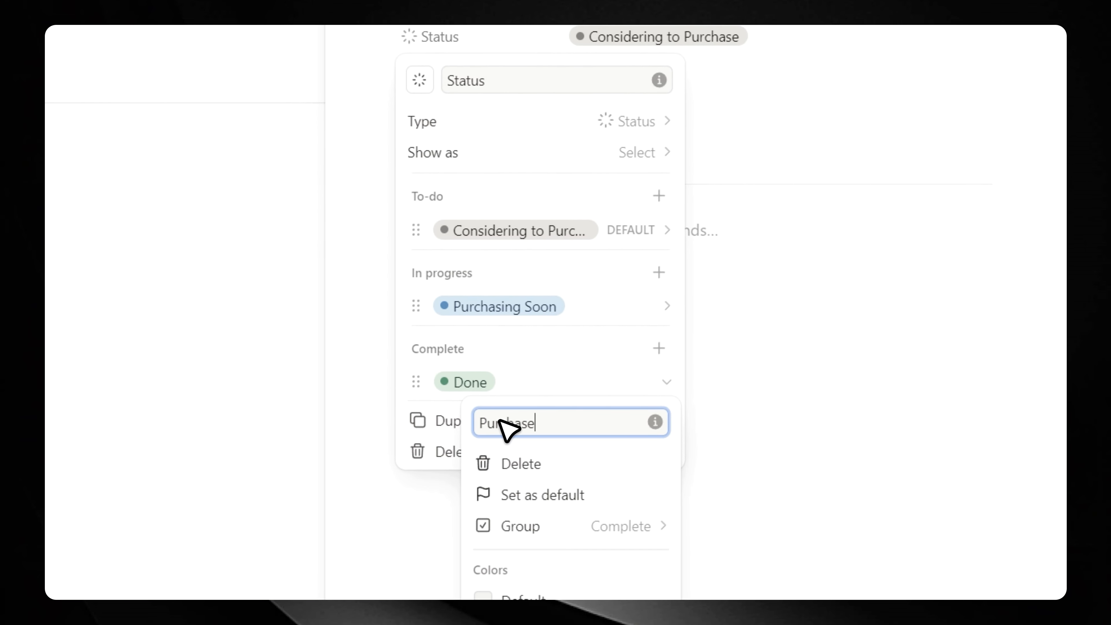
type("d")
key("Return")
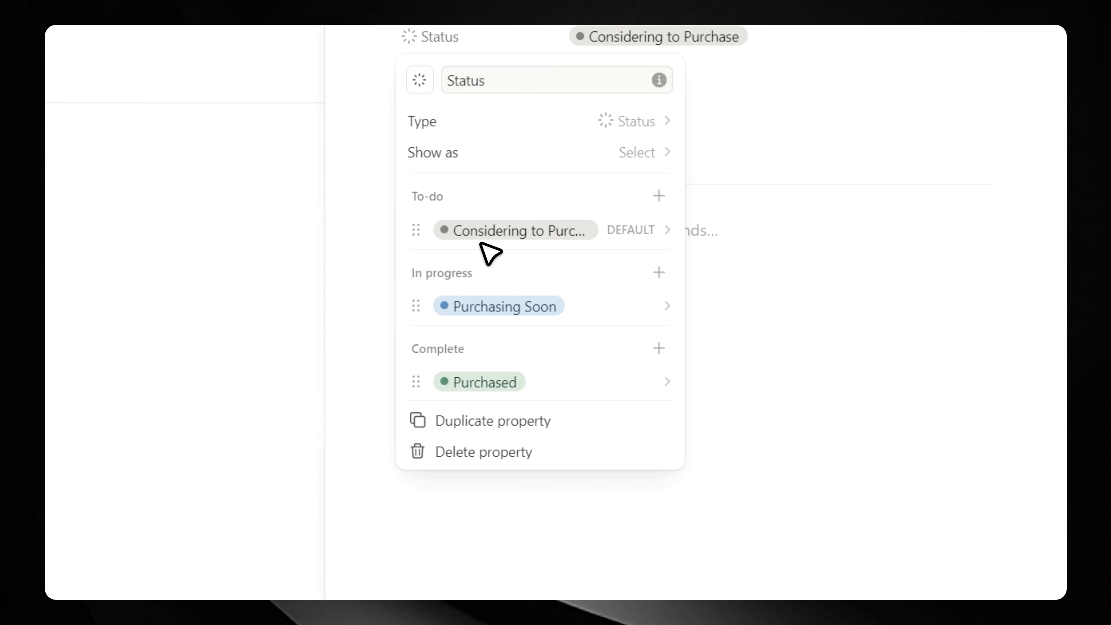
left_click(658, 349)
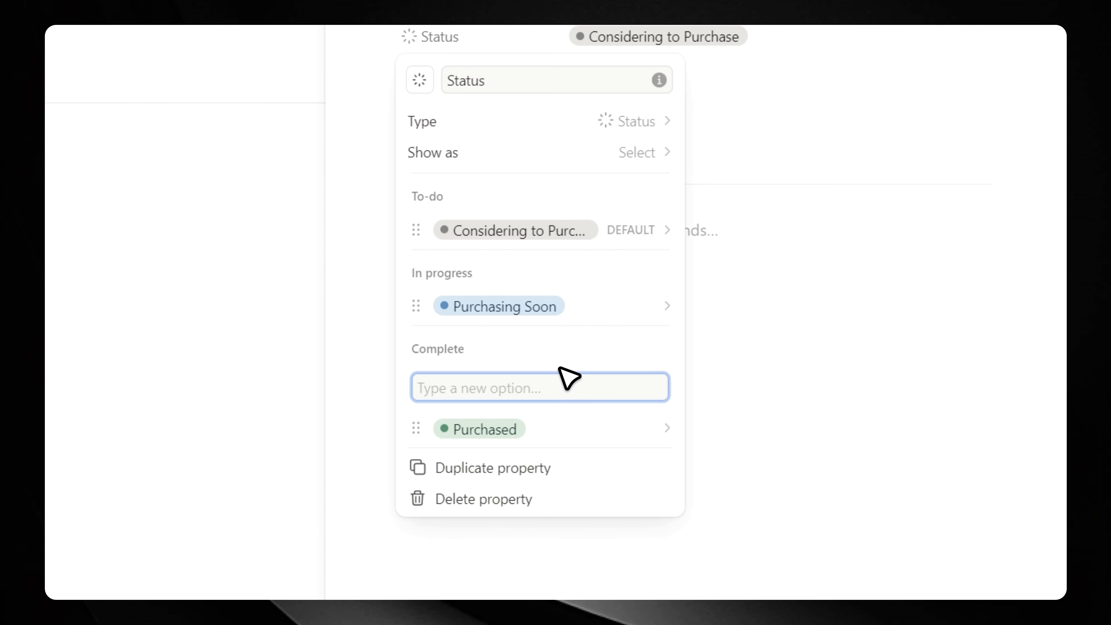
type("Can")
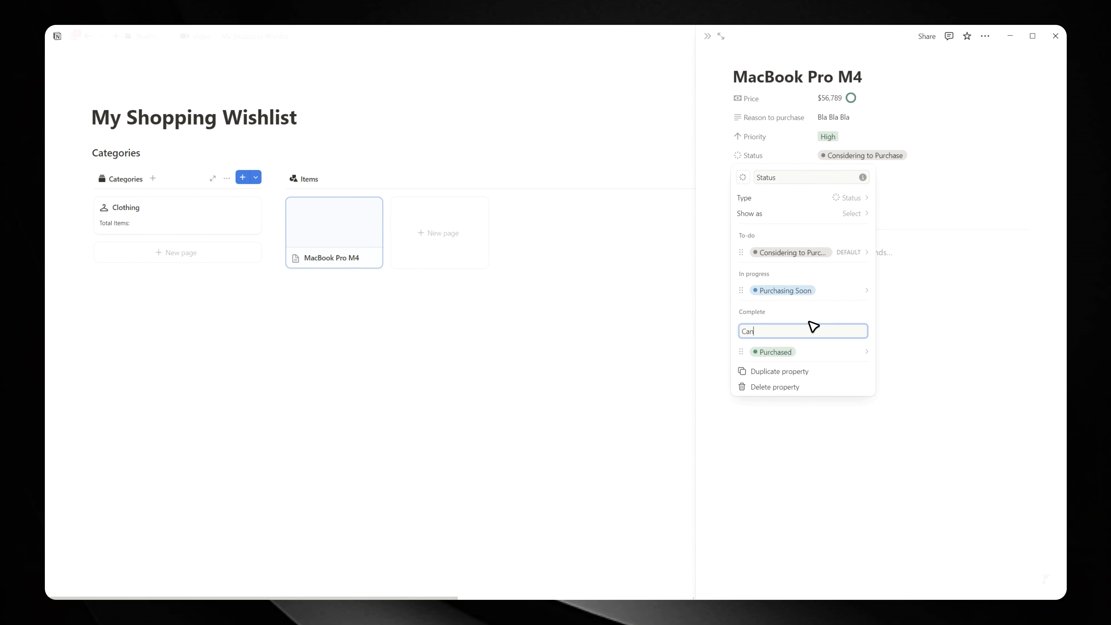
type("d")
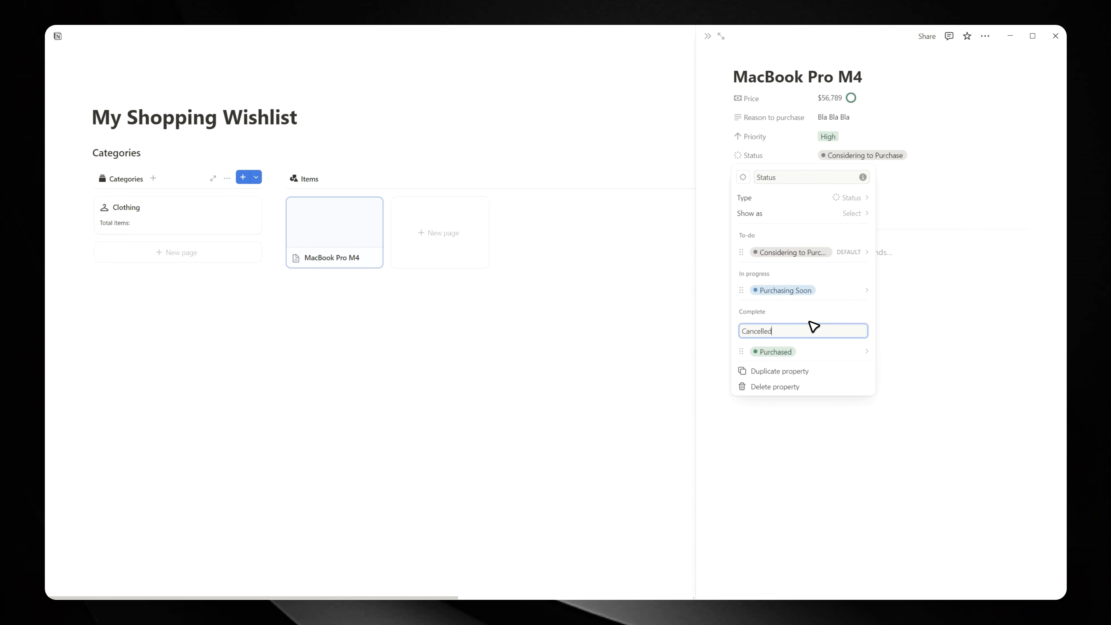
left_click(821, 295)
left_click(816, 281)
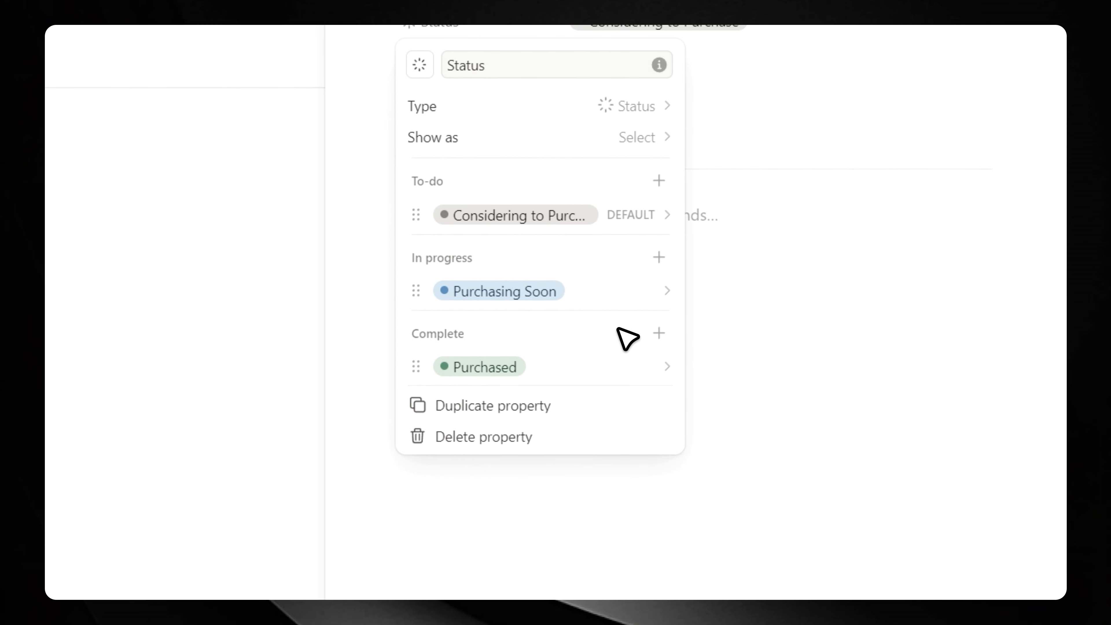
Add a "Cancelled" option to the Complete group of the Status property.
left_click(658, 334)
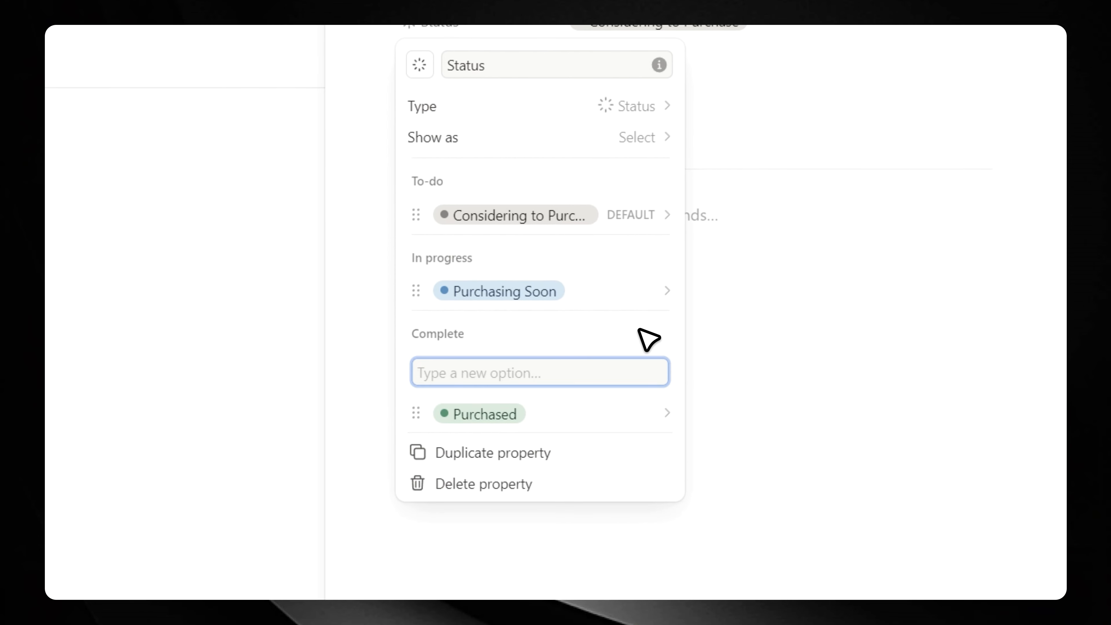
type("Canc")
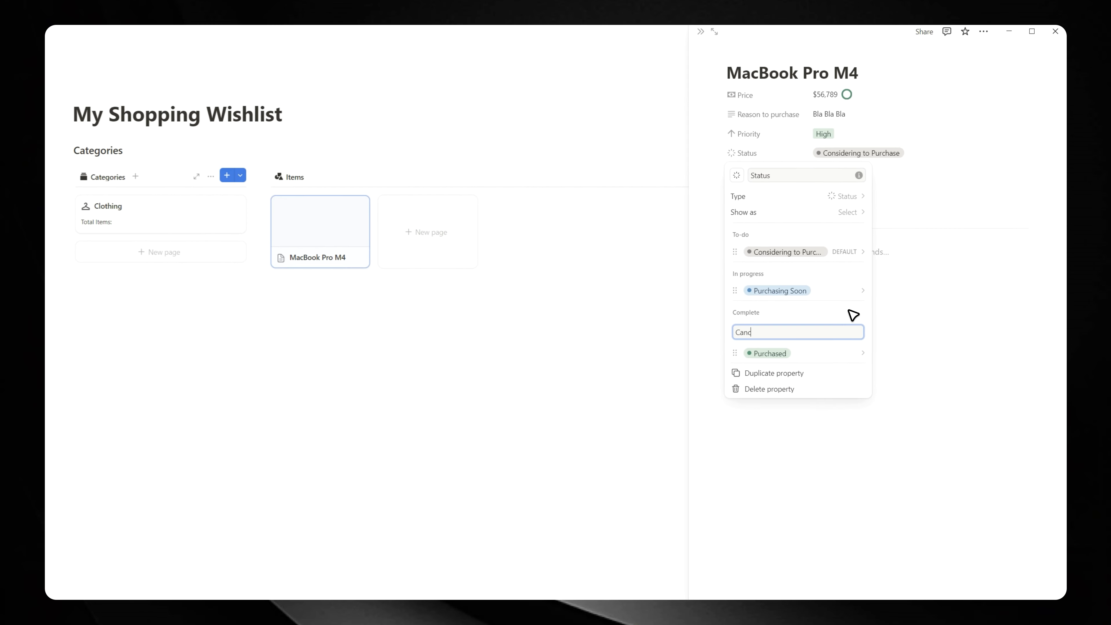
type("elled")
key("Return")
Color the Cancelled status option red and close the Status property's settings.
left_click(768, 329)
left_click(785, 582)
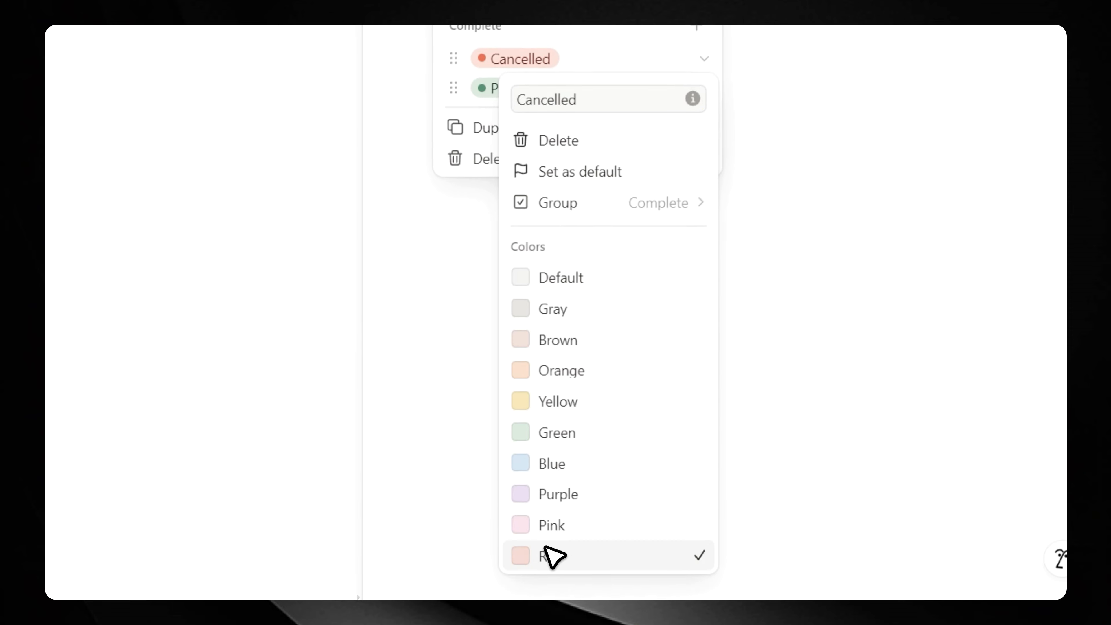
left_click(790, 302)
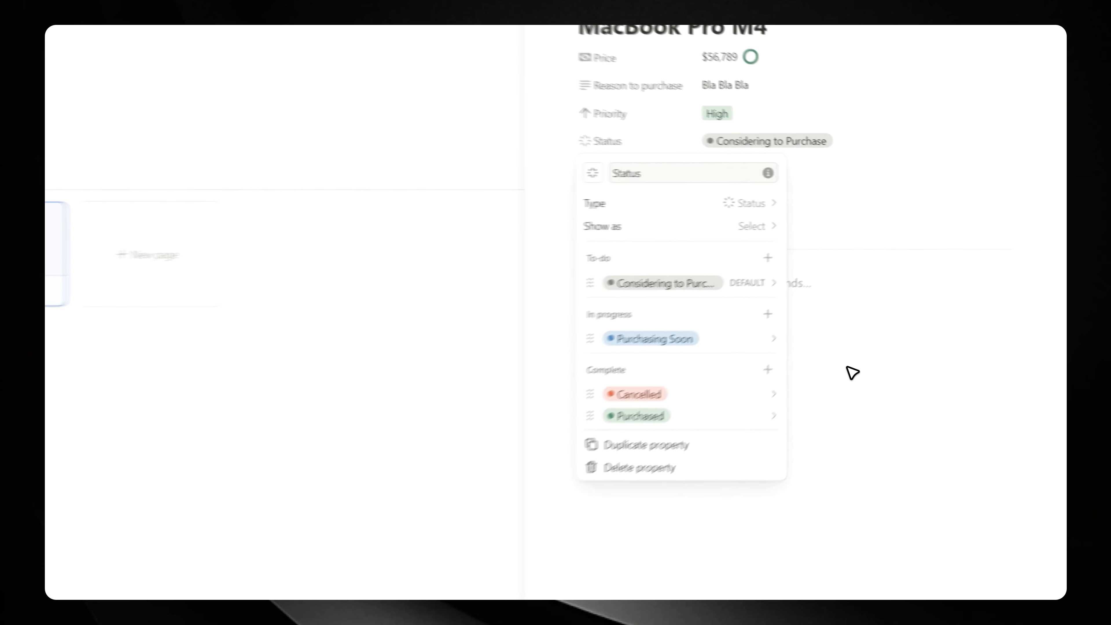
left_click(917, 308)
left_click(853, 154)
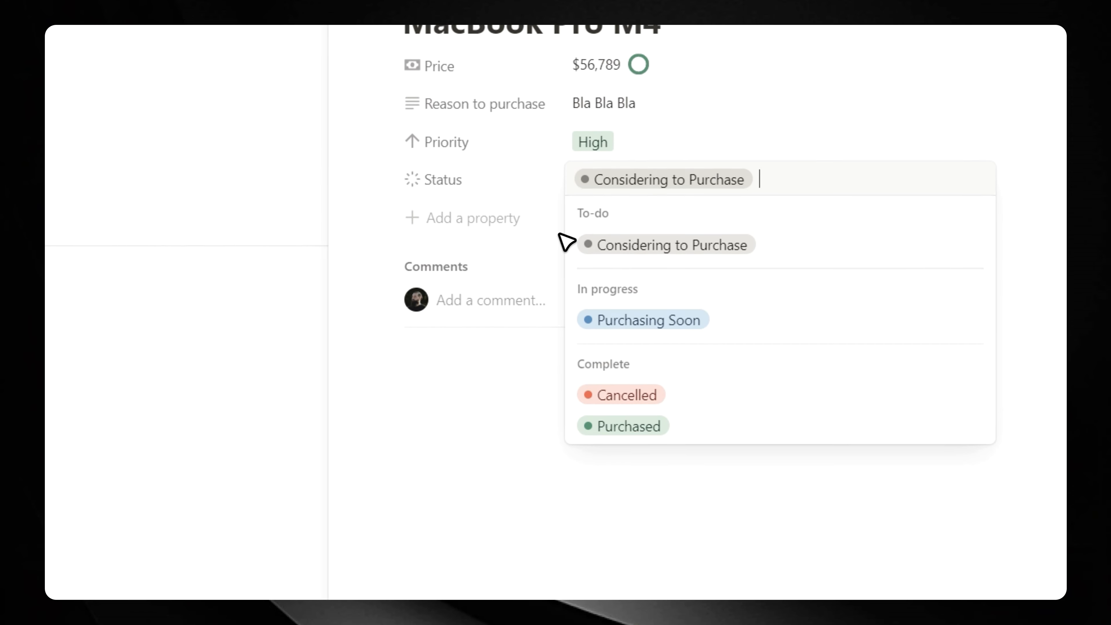
left_click(560, 235)
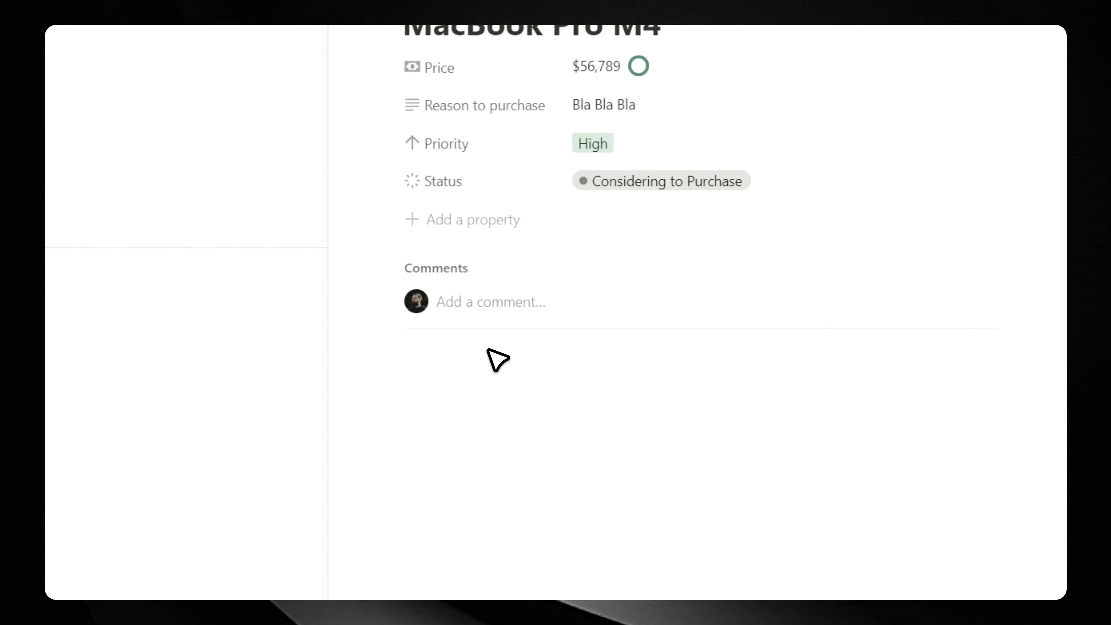
Add a Created time property named "Added On" to the MacBook Pro M4 page.
left_click(447, 213)
scroll(702, 471, "down", 3)
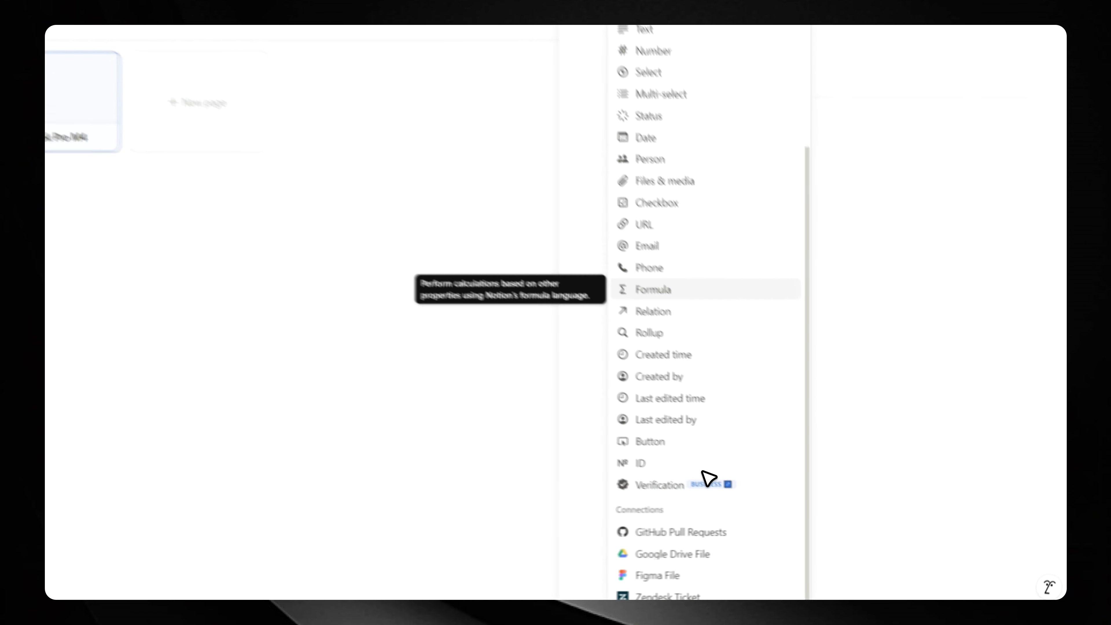
left_click(663, 354)
type("Added On")
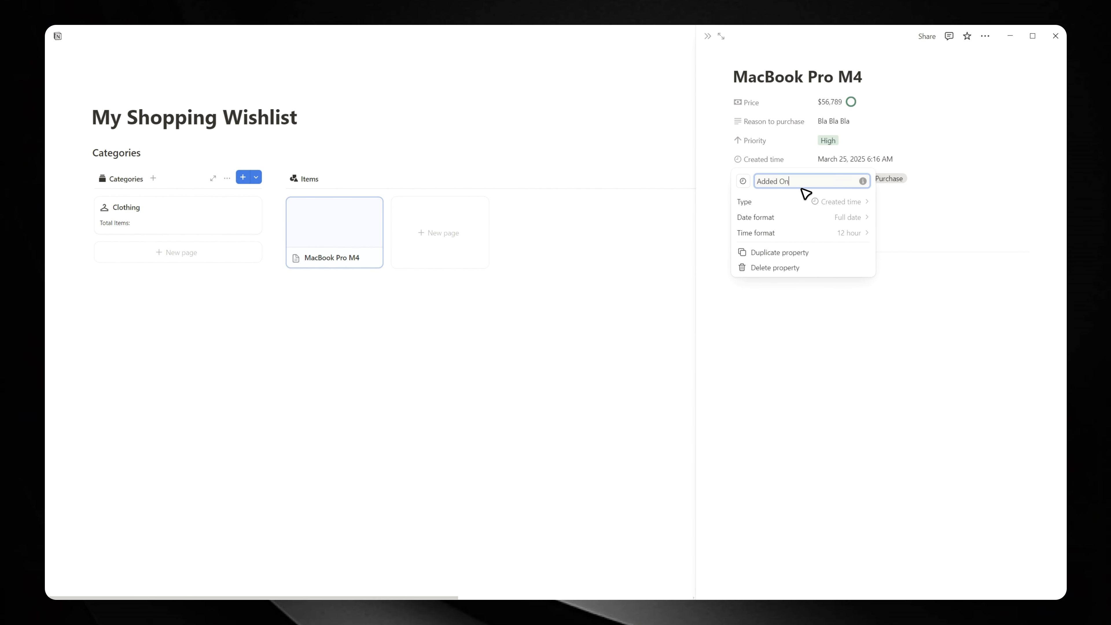
left_click(796, 307)
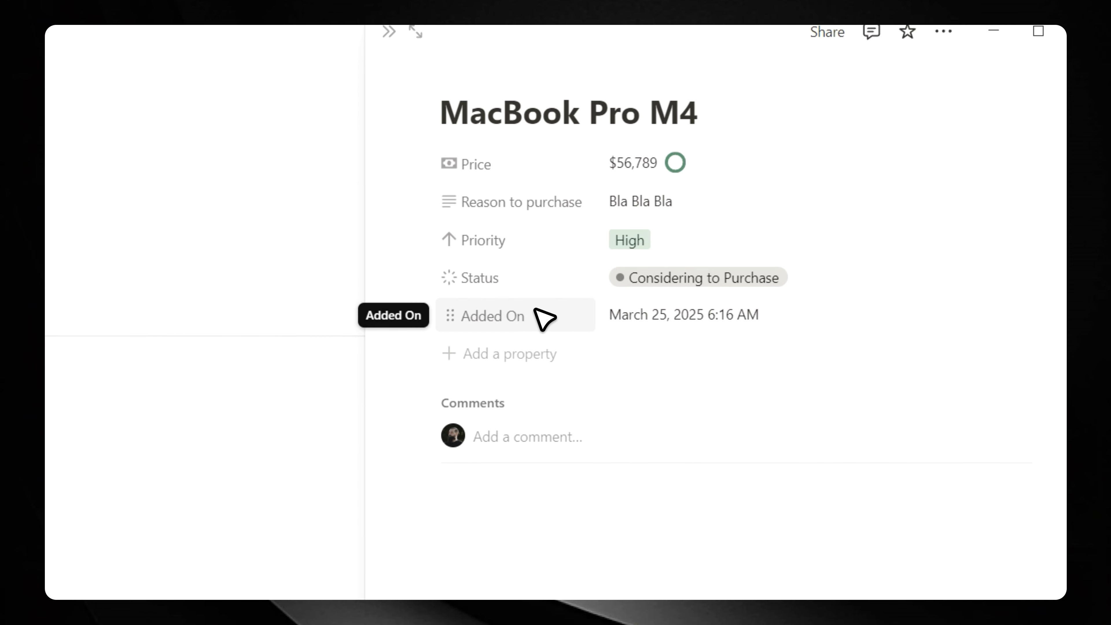
Add a Files & media property named "Gallery" to the MacBook Pro M4 page and attach the MacBook image to it.
left_click(503, 352)
type("Gallery")
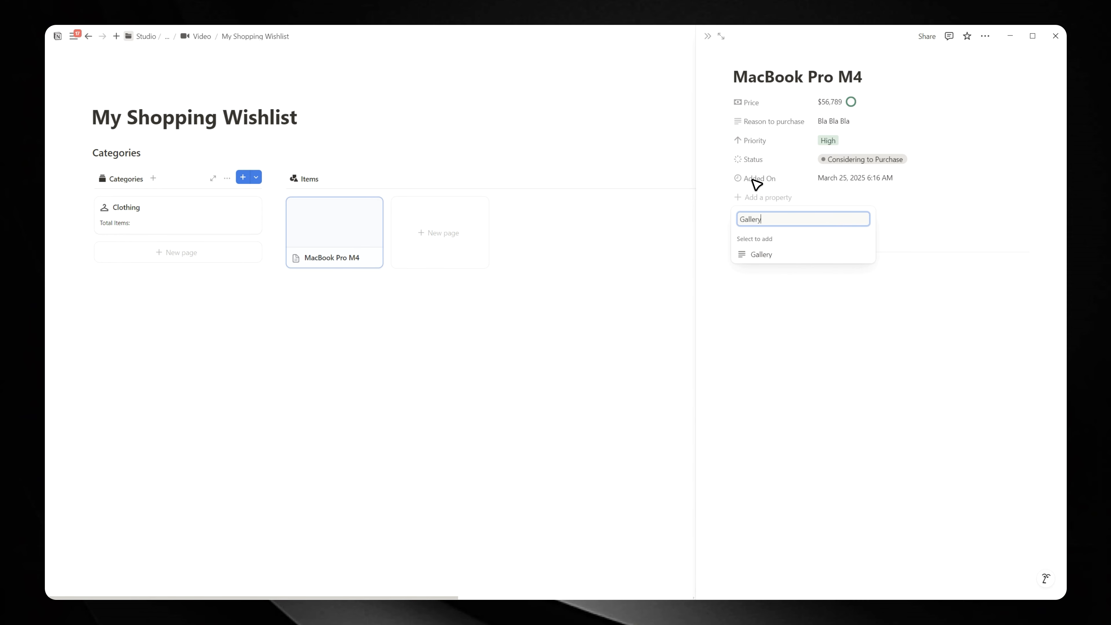
key("ctrl+a")
key("BackSpace")
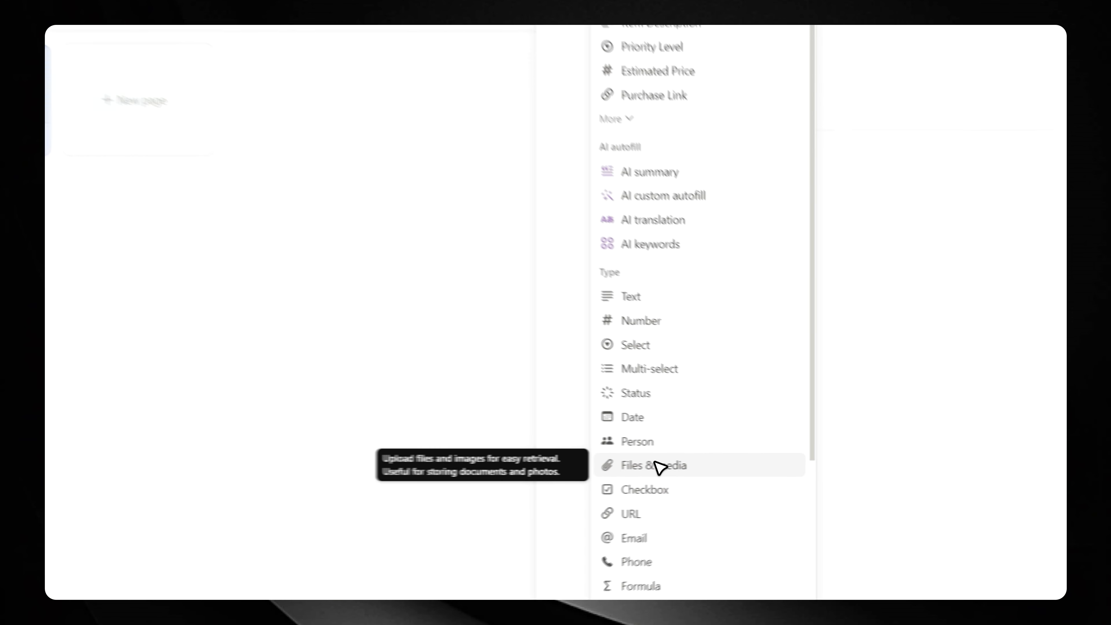
left_click(659, 467)
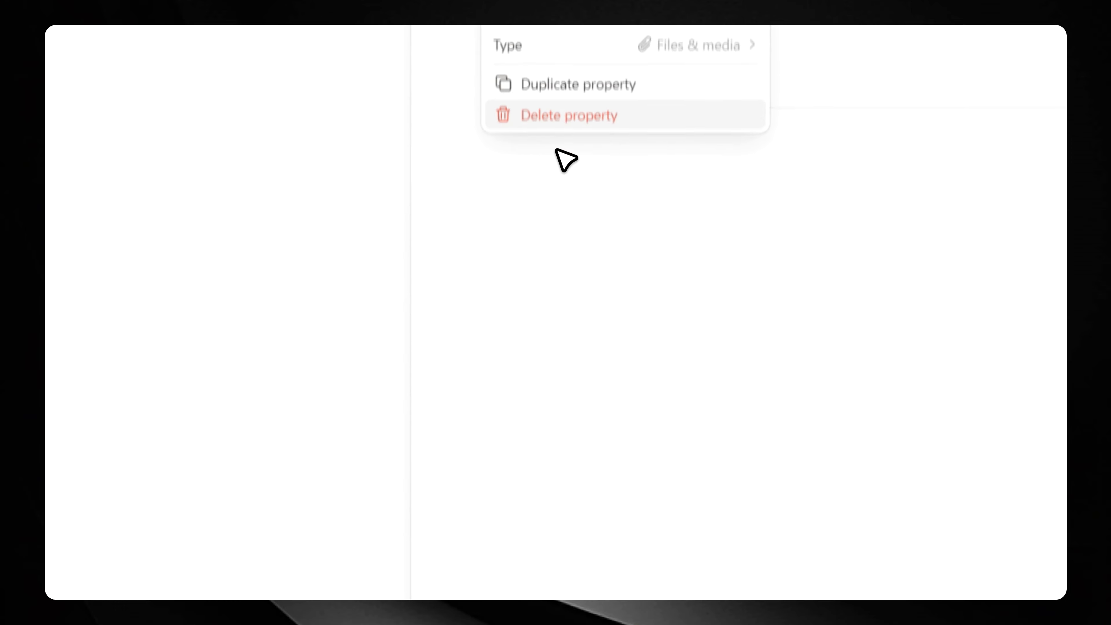
type("Gallery")
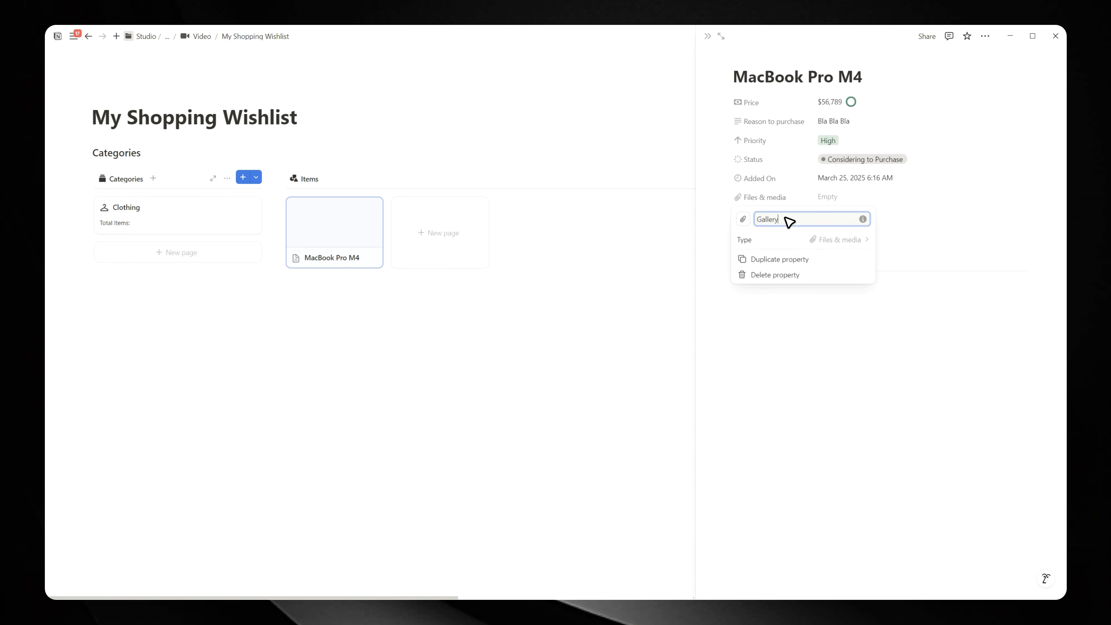
left_click(931, 302)
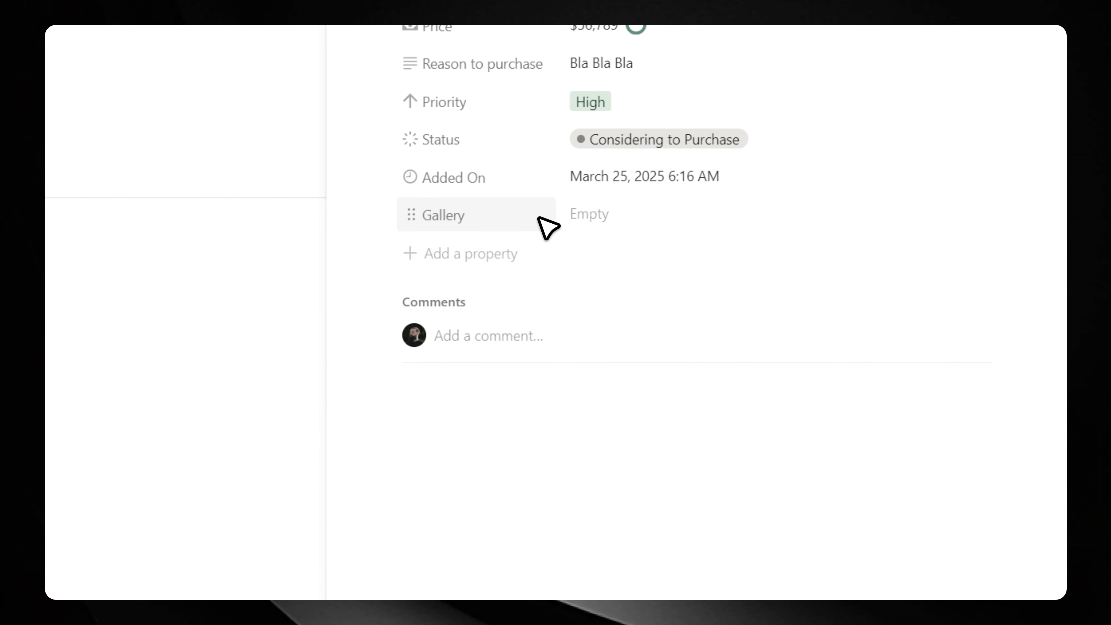
left_click(634, 216)
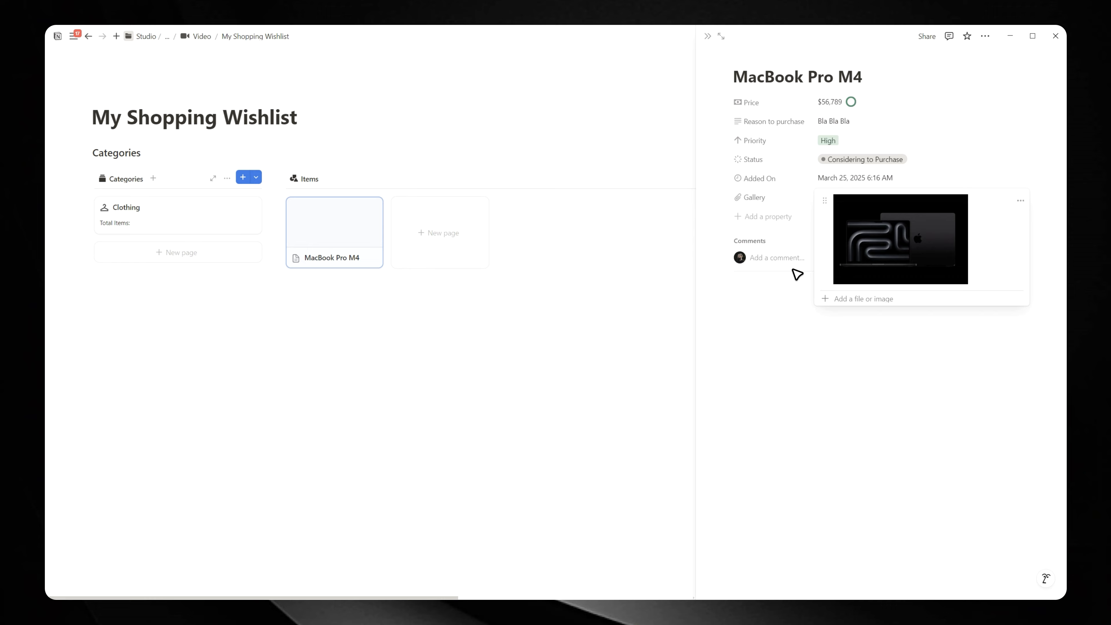
left_click(770, 337)
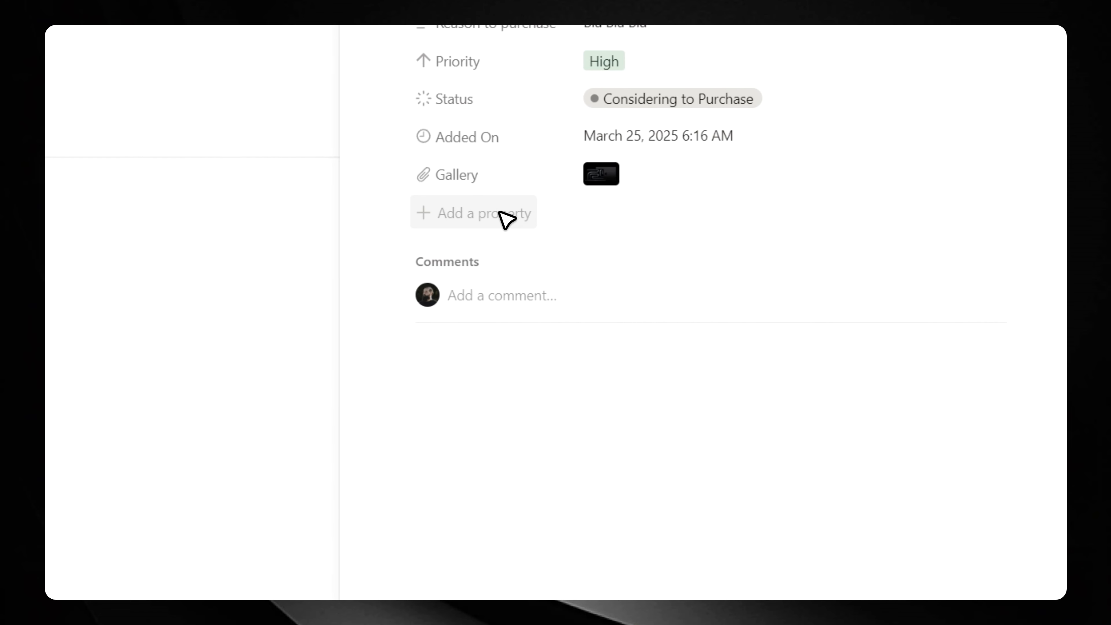
Add a URL property named "Shopping Link" and move the Added On property below it.
left_click(505, 219)
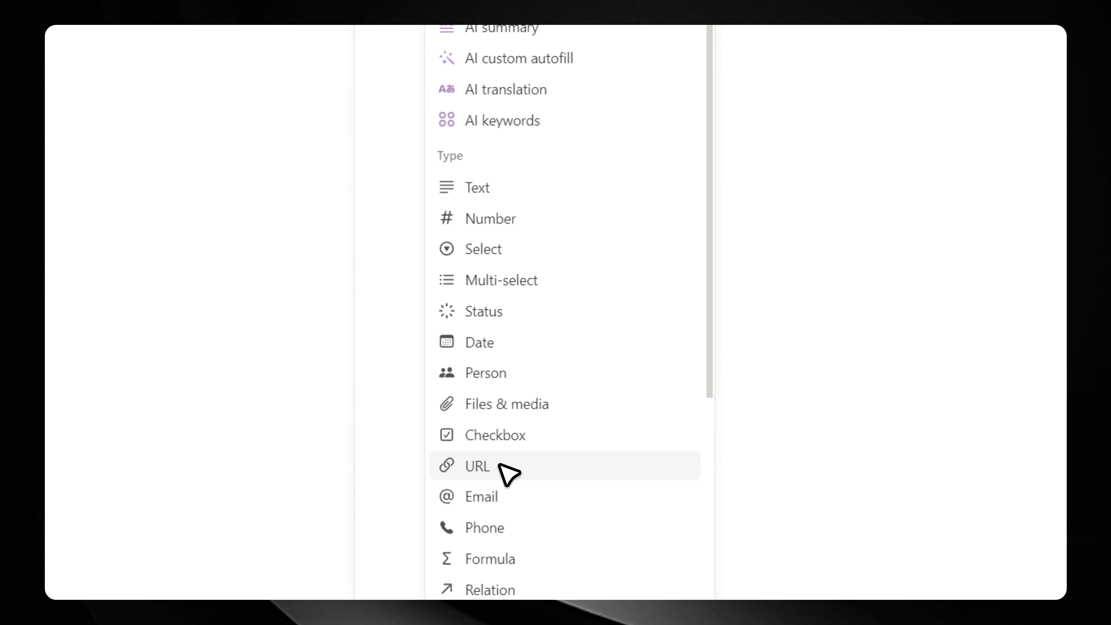
left_click(488, 466)
left_click(639, 188)
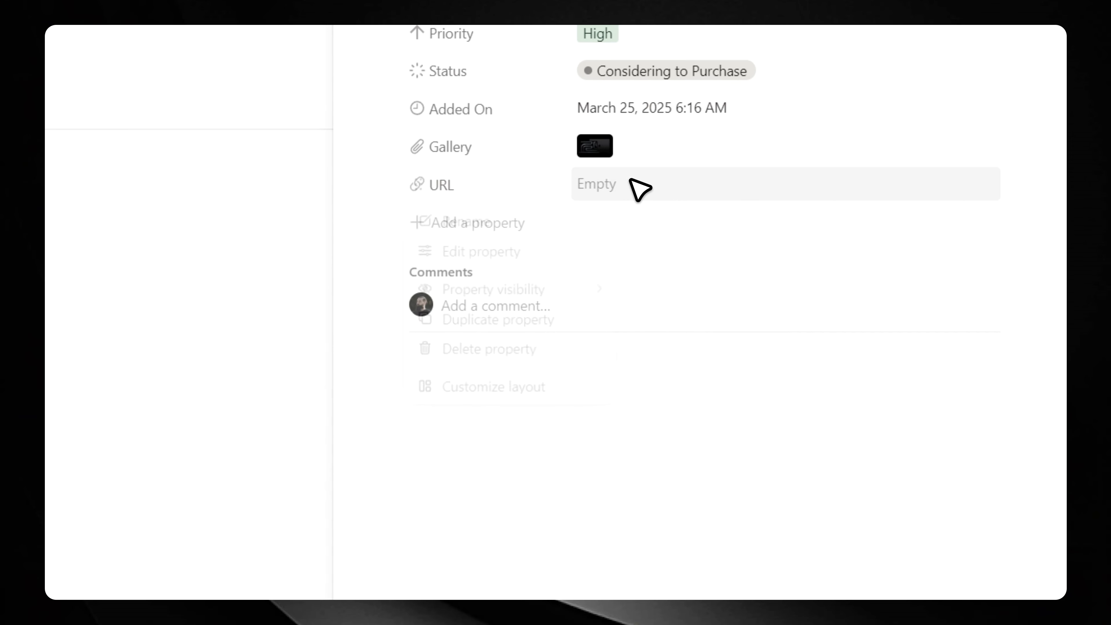
left_click(638, 188)
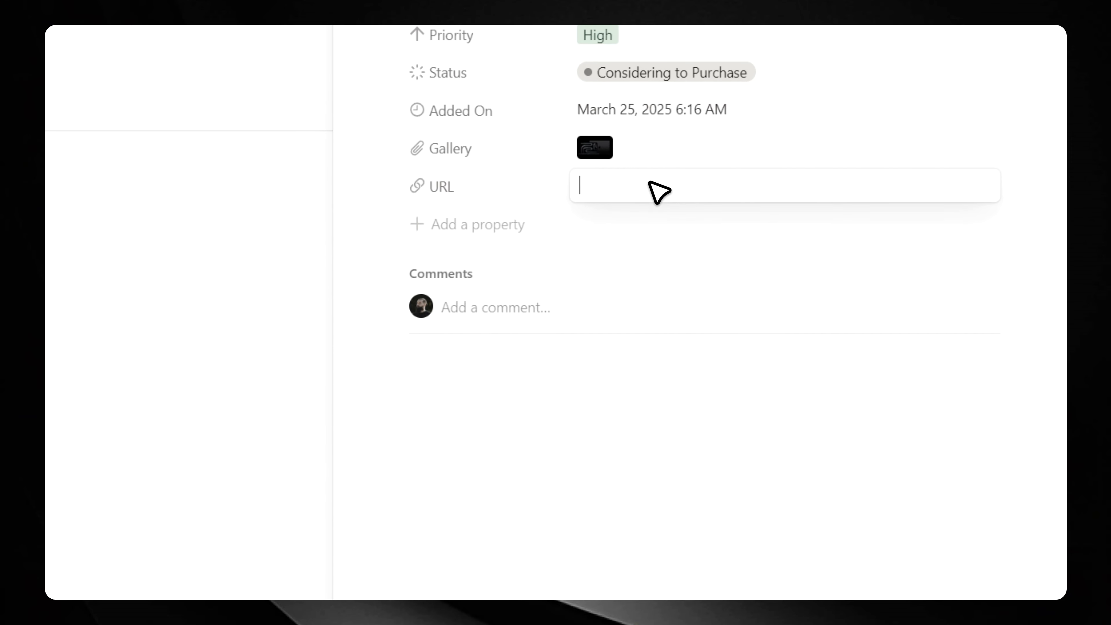
left_click(489, 192)
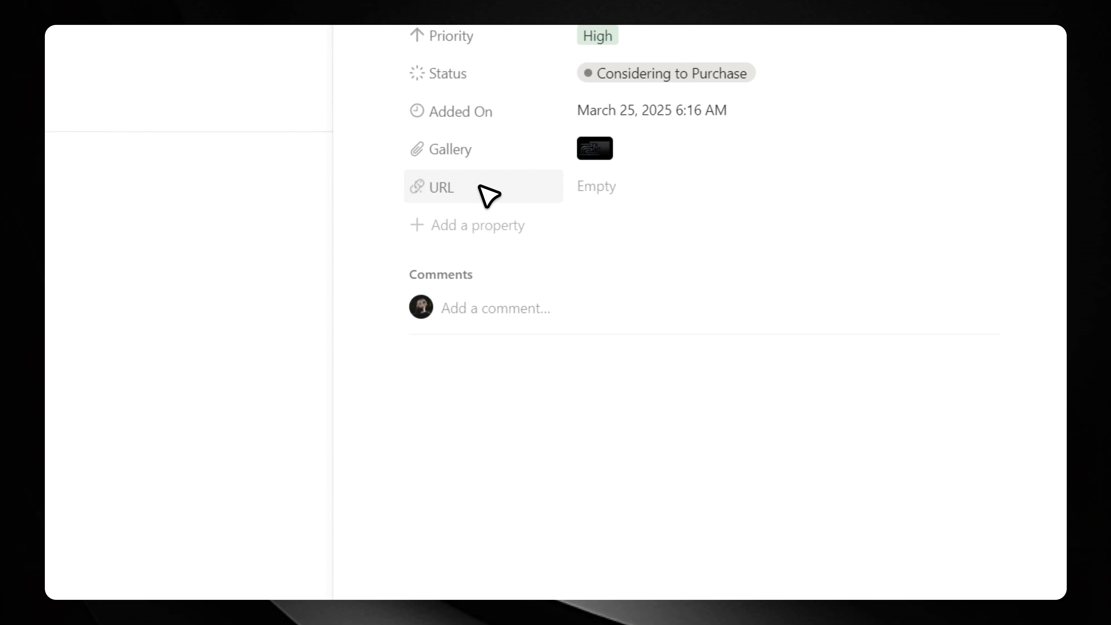
left_click(471, 198)
left_click(470, 224)
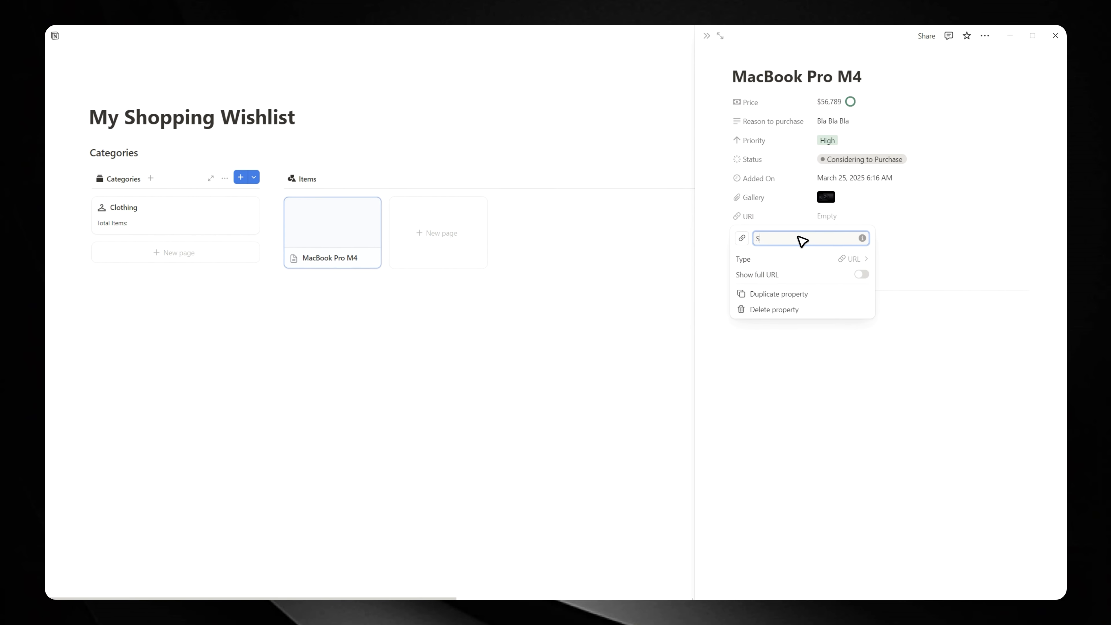
type("Shopping L")
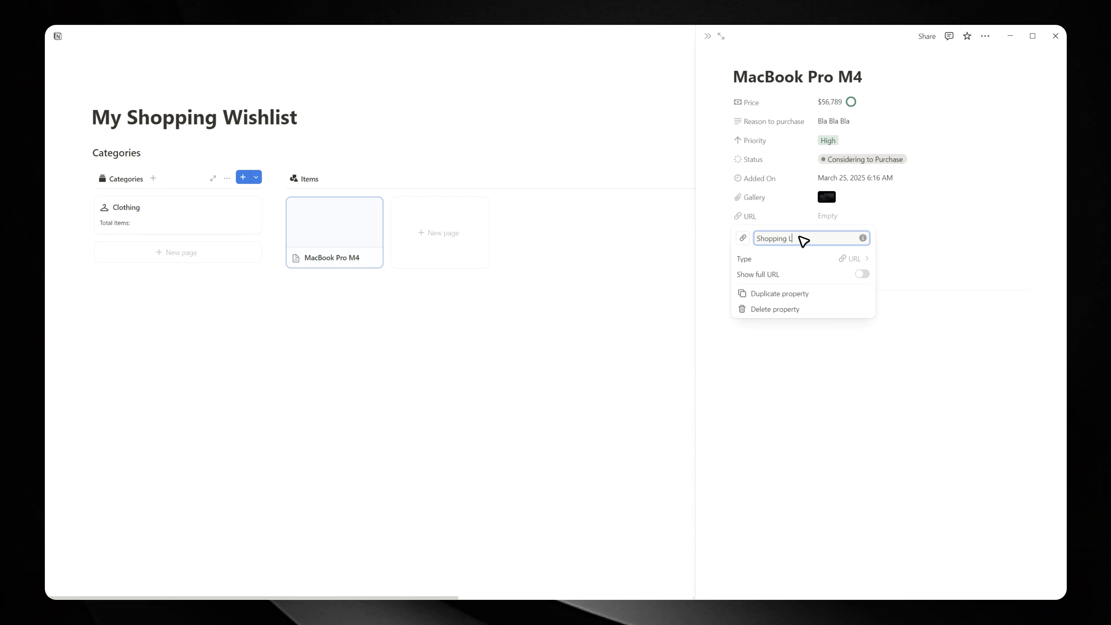
type("ink")
key("Return")
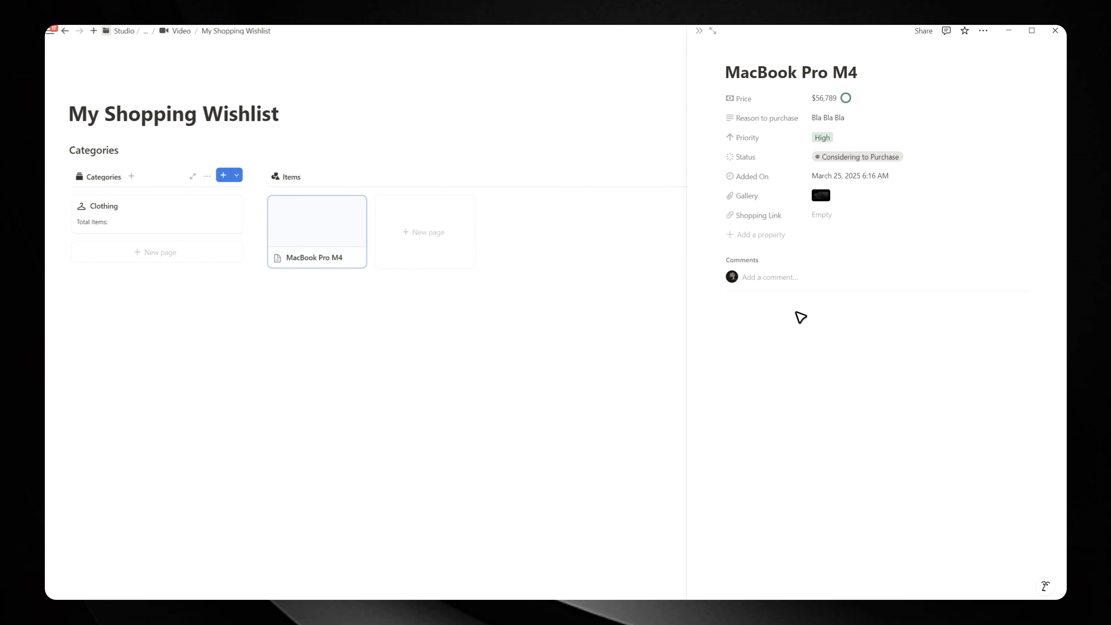
left_click_drag(722, 176, 744, 223)
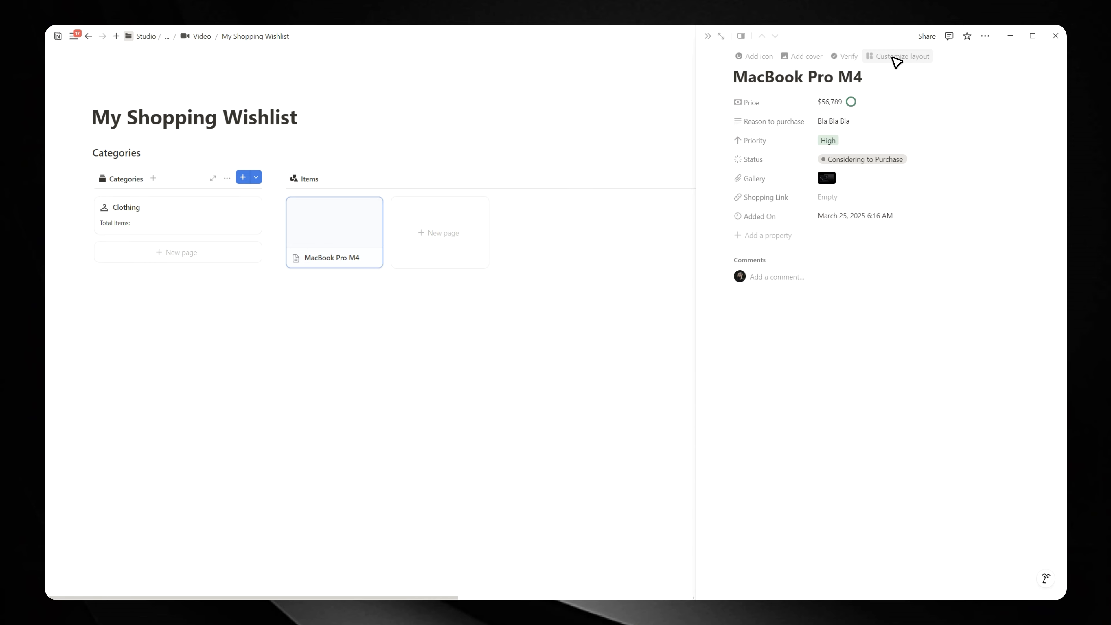
Open the layout customization of the item page and turn on Full width.
left_click(895, 59)
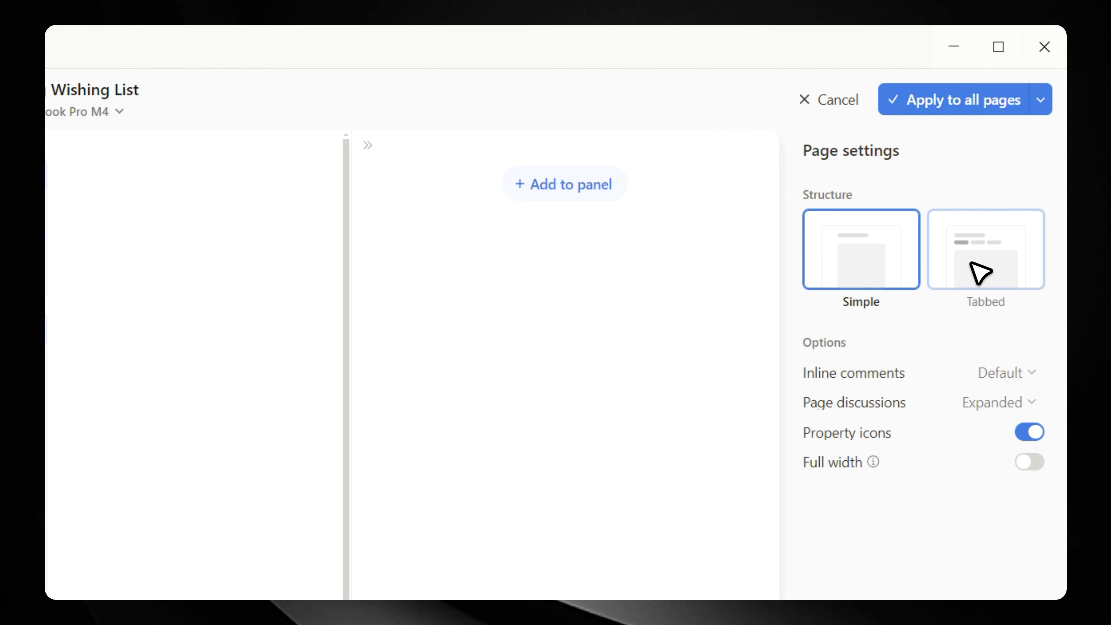
left_click(1029, 462)
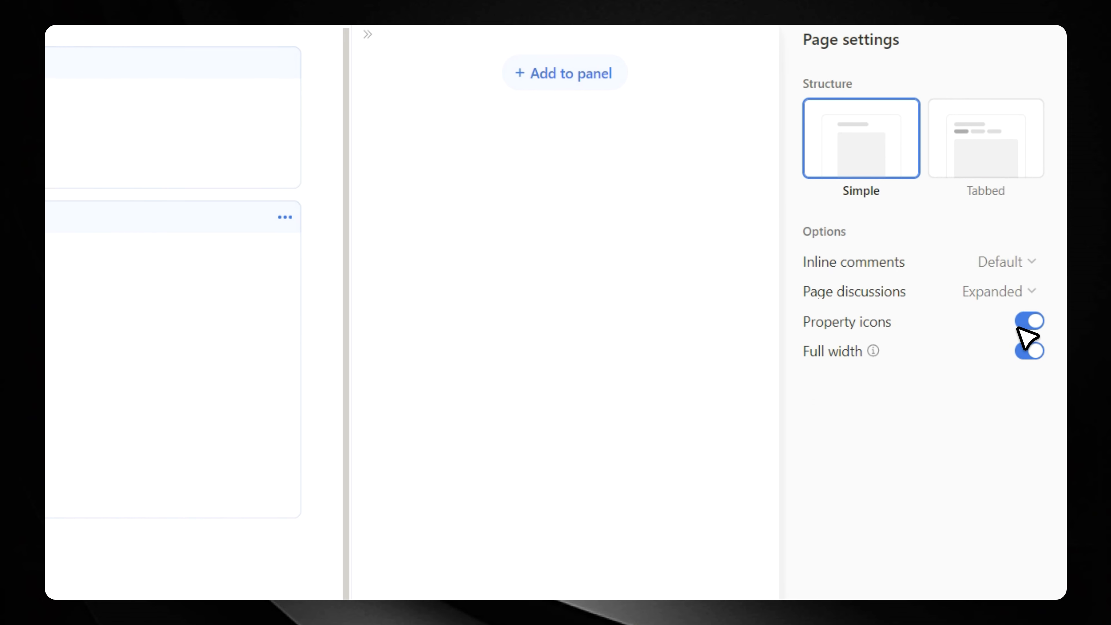
left_click(1032, 319)
left_click(1032, 318)
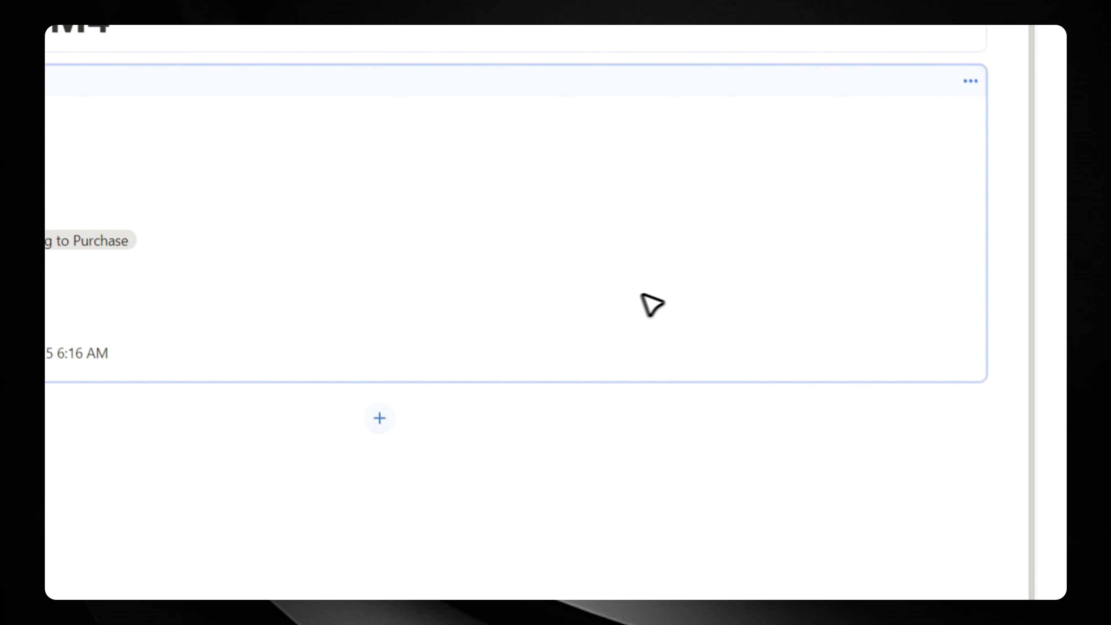
Add the Gallery property to the page layout as its own section below the property group.
left_click(303, 314)
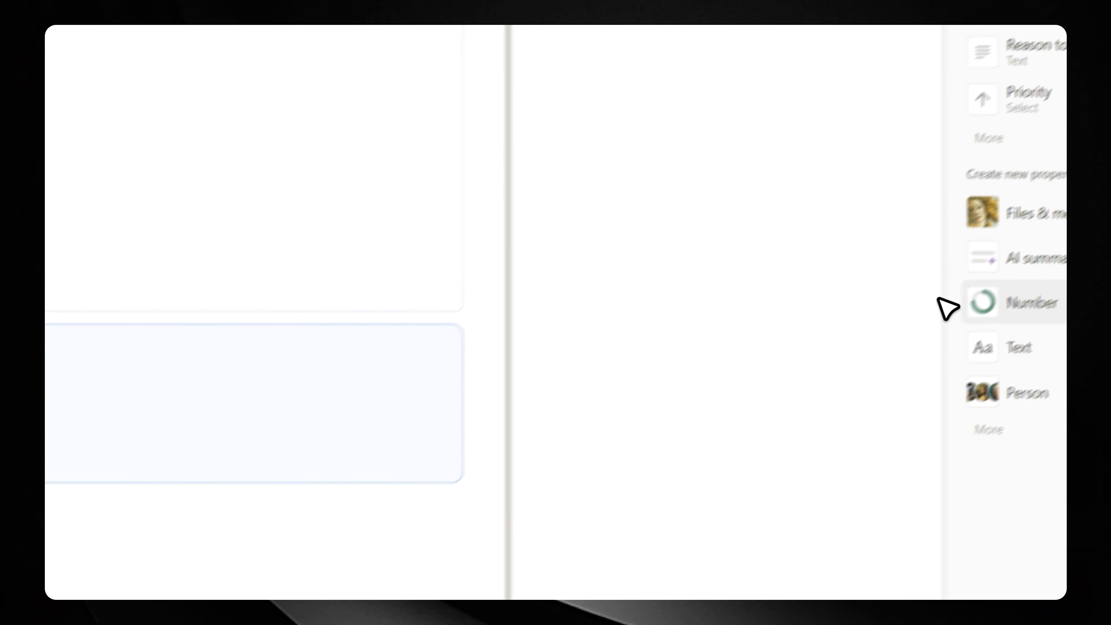
left_click(896, 186)
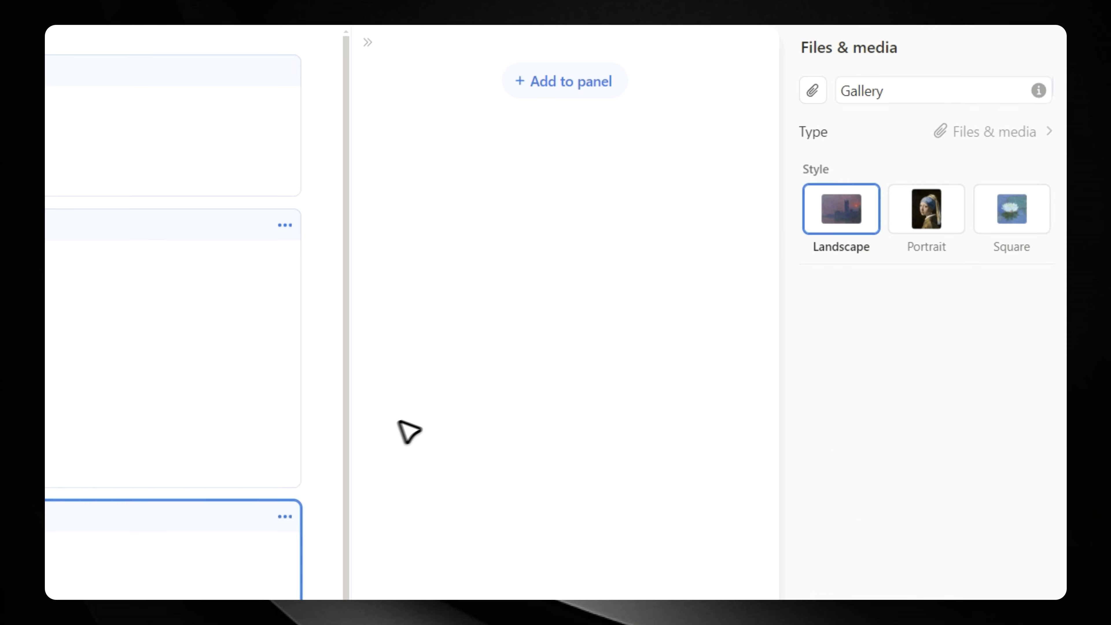
left_click(409, 429)
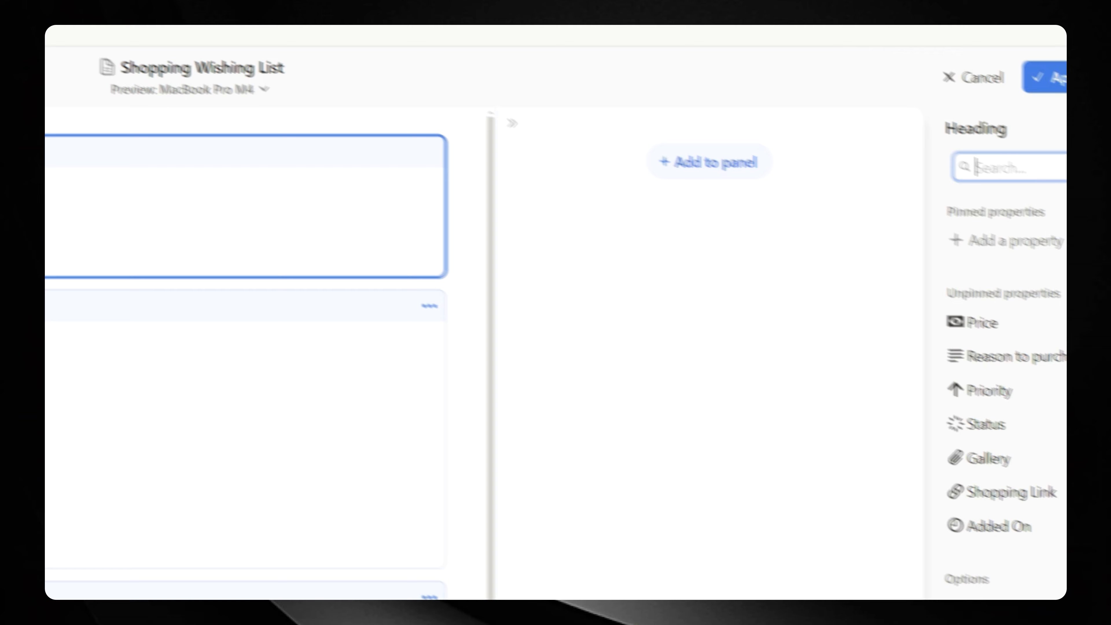
Pin the Price, Priority, Status and Shopping Link properties to the page heading.
left_click(1045, 249)
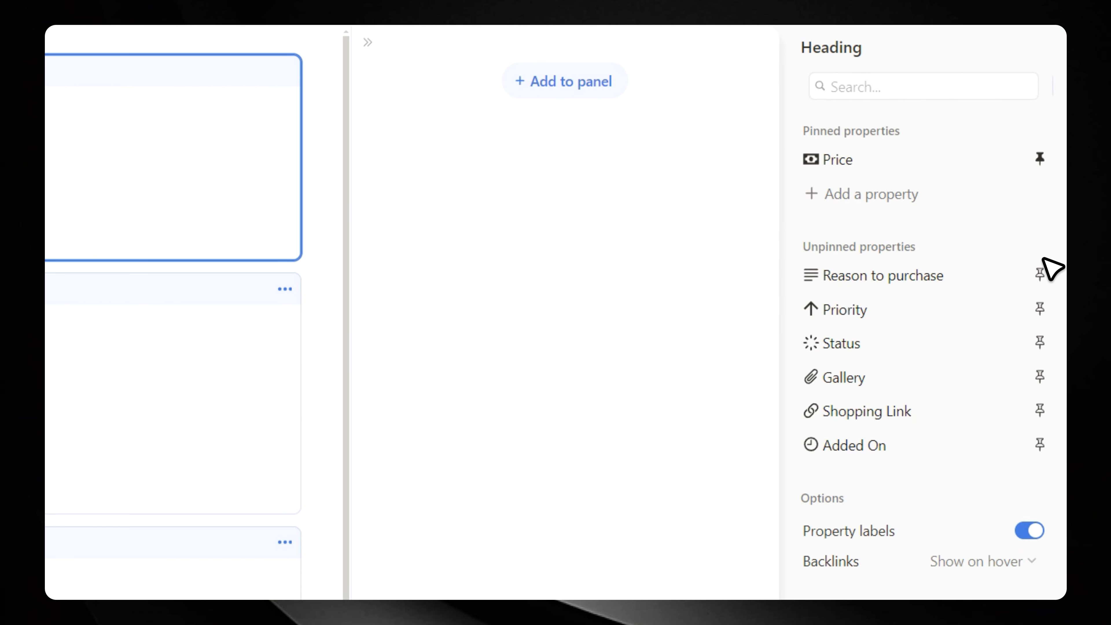
left_click(1041, 309)
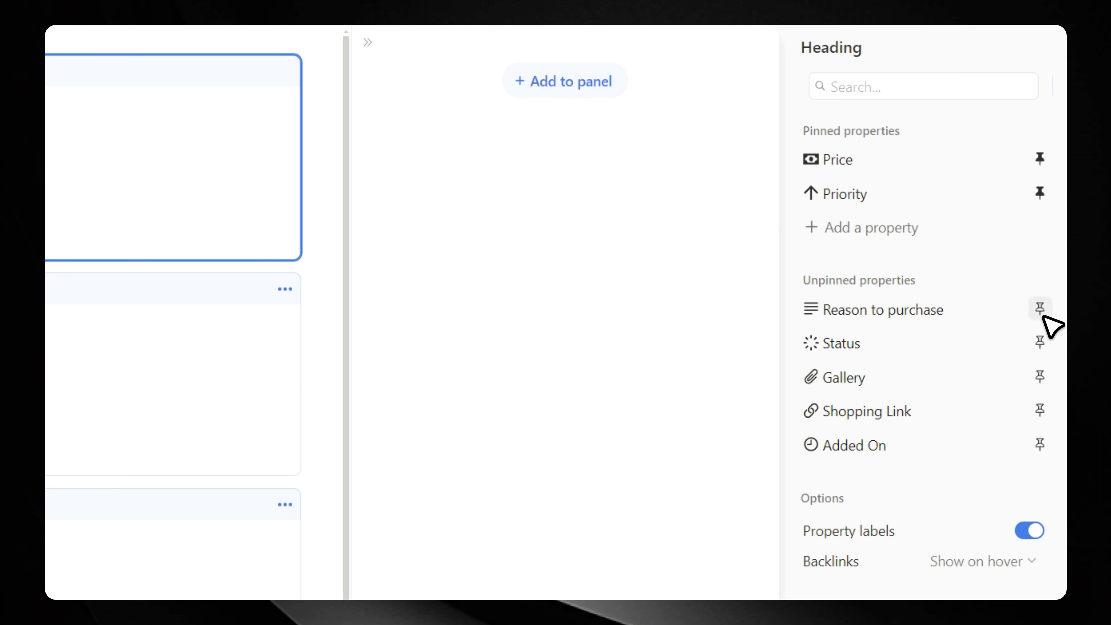
left_click(1043, 343)
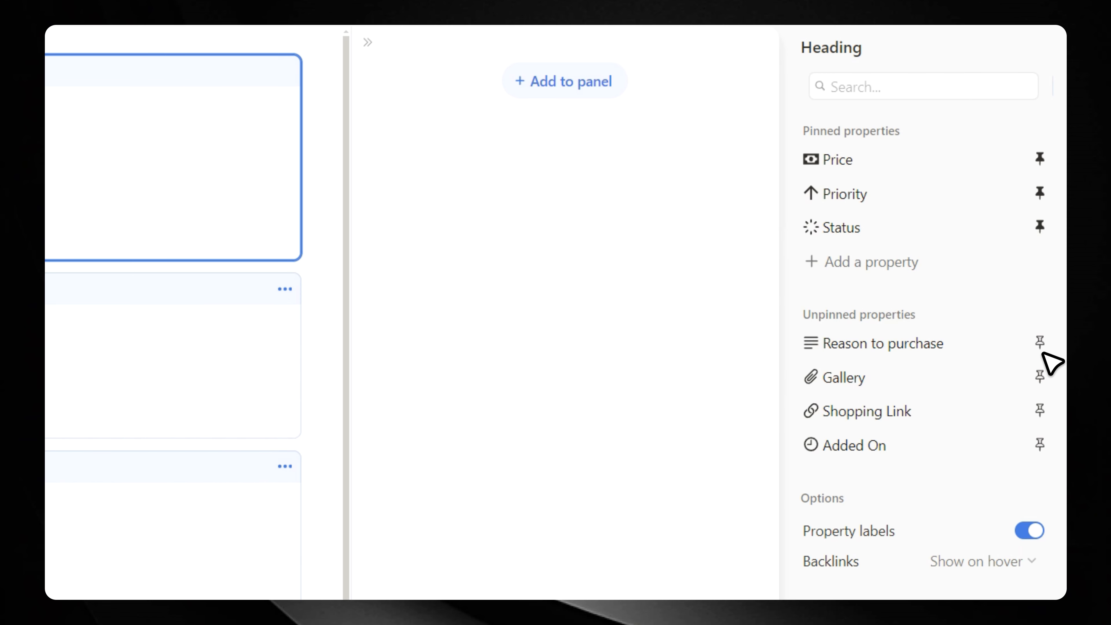
left_click(1040, 411)
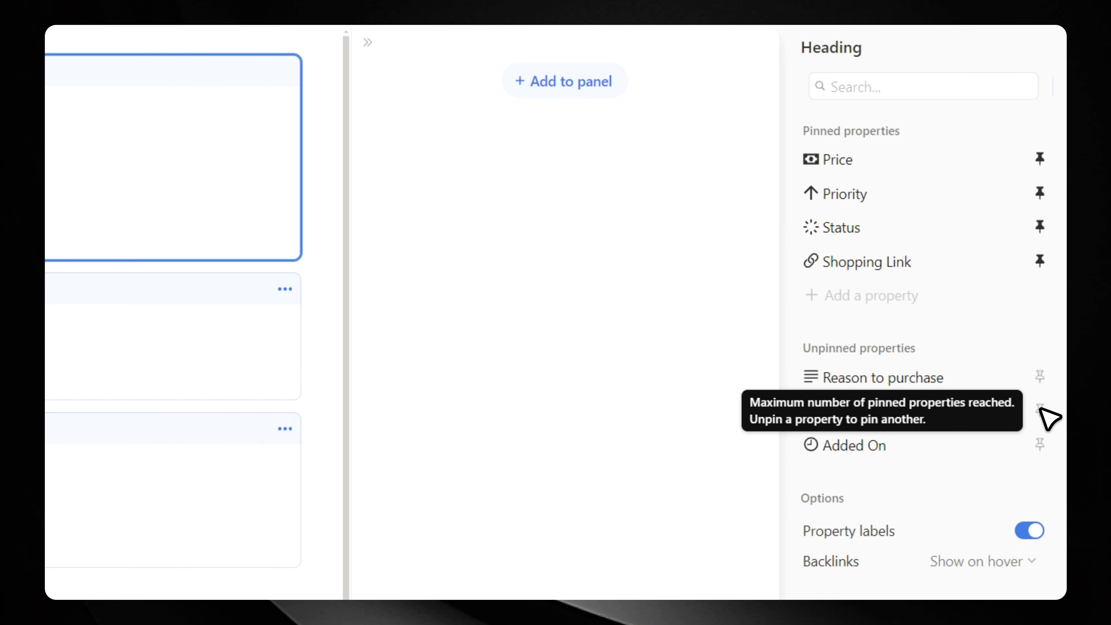
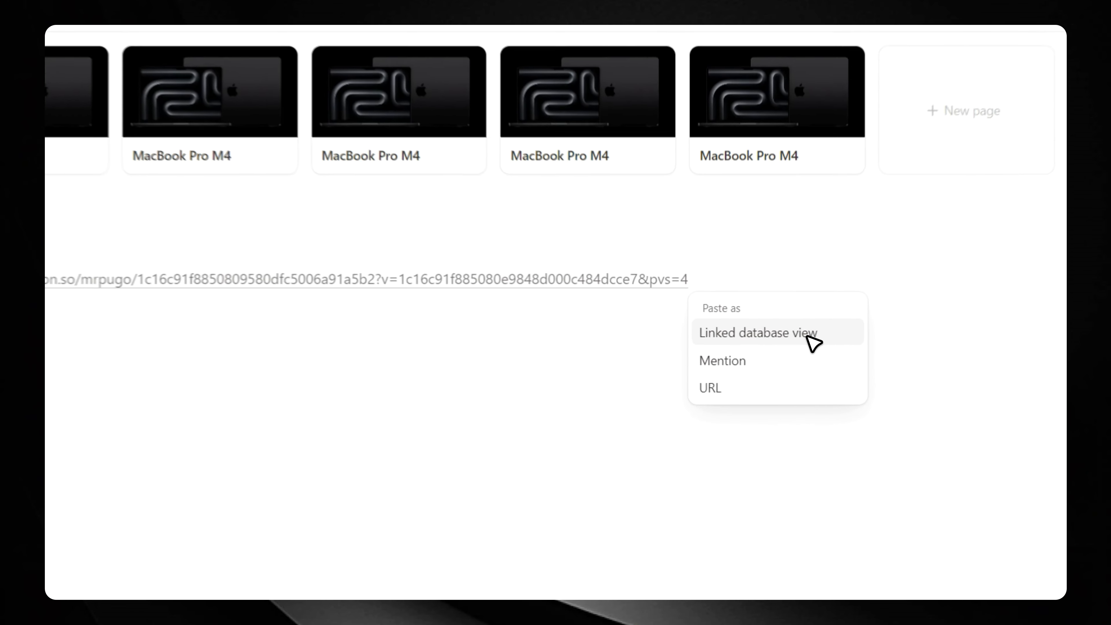
Insert the pasted Items link as a linked database view and place an Items gallery across the page below the columns.
left_click(763, 360)
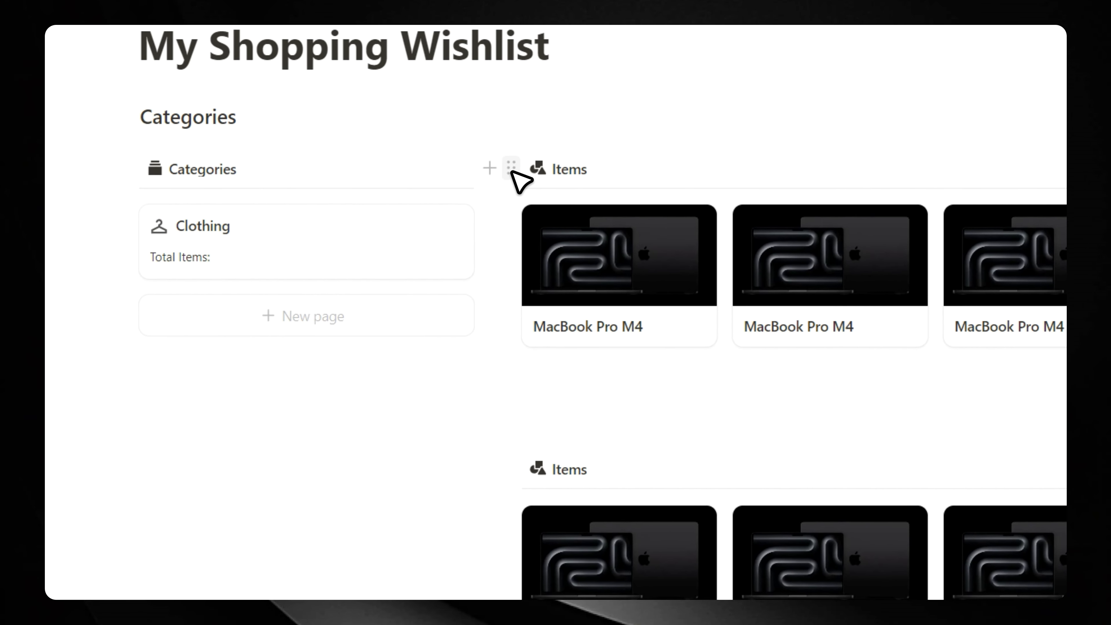
left_click_drag(295, 134, 303, 165)
left_click_drag(514, 197, 496, 449)
scroll(489, 199, "up", 4)
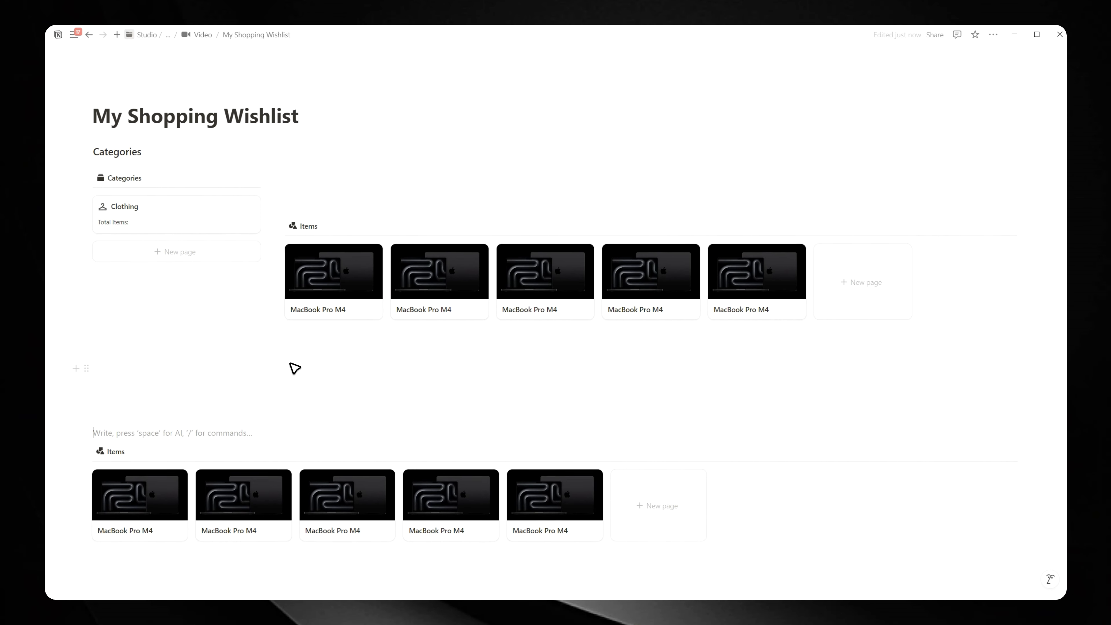
Move the upper Items gallery so that it lines up beside the Categories gallery.
left_click_drag(294, 228, 302, 183)
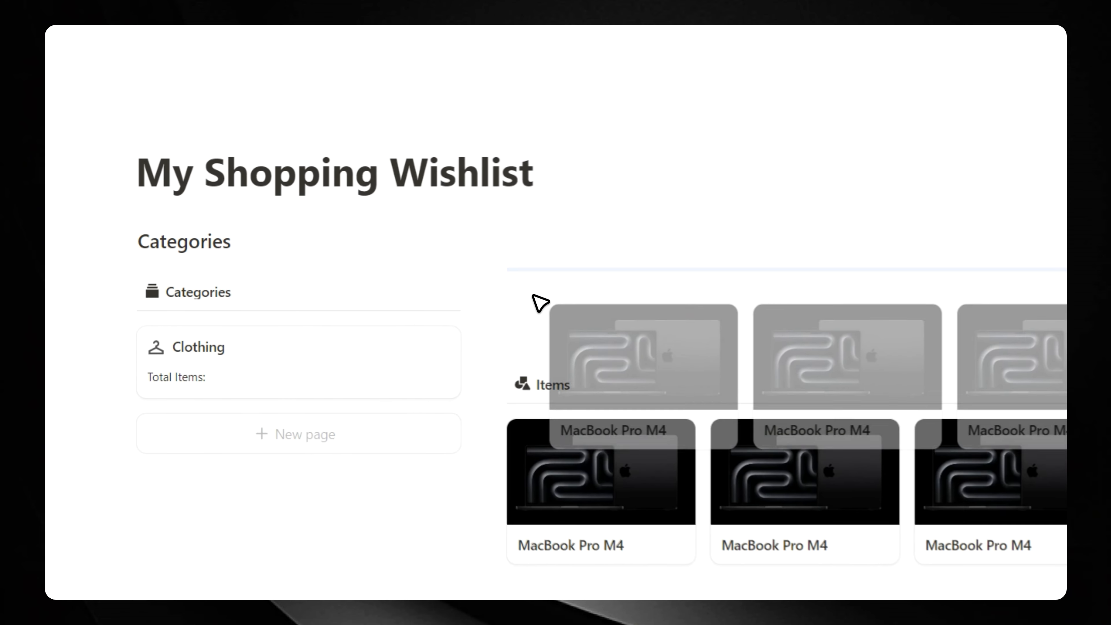
left_click_drag(541, 302, 594, 254)
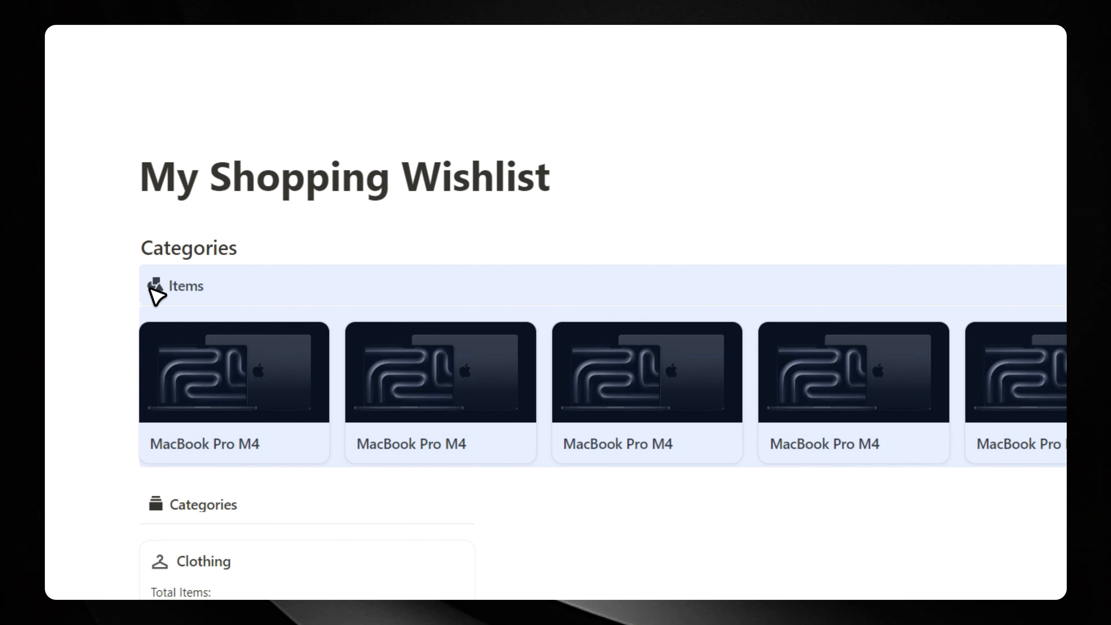
left_click_drag(155, 295, 850, 429)
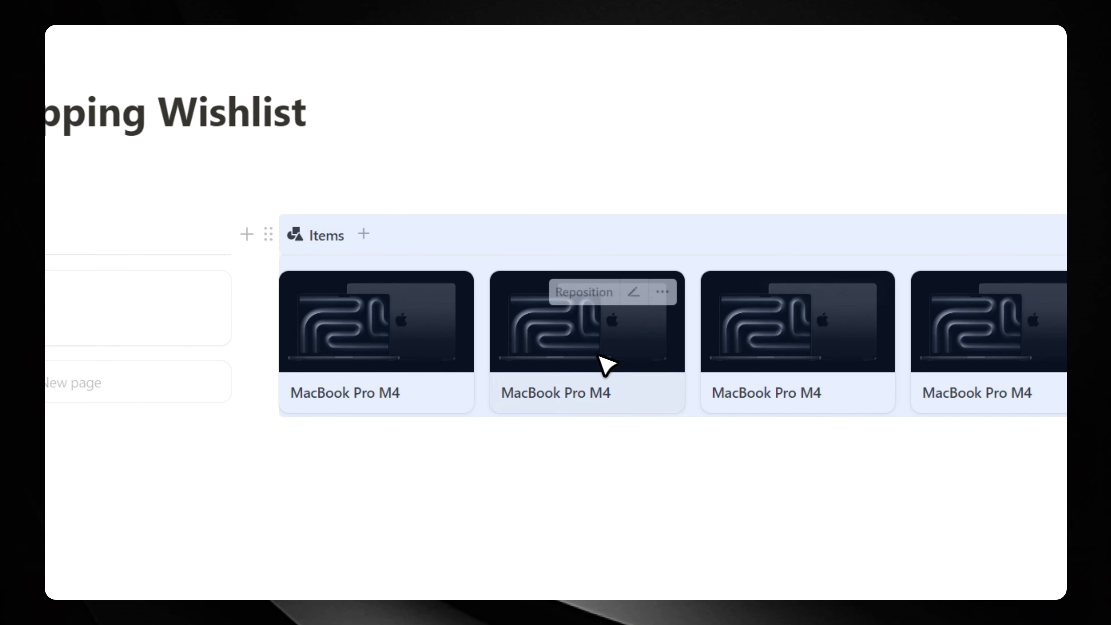
Duplicate the Categories heading and place one copy above the Categories gallery and the other above the Items gallery.
left_click(255, 264)
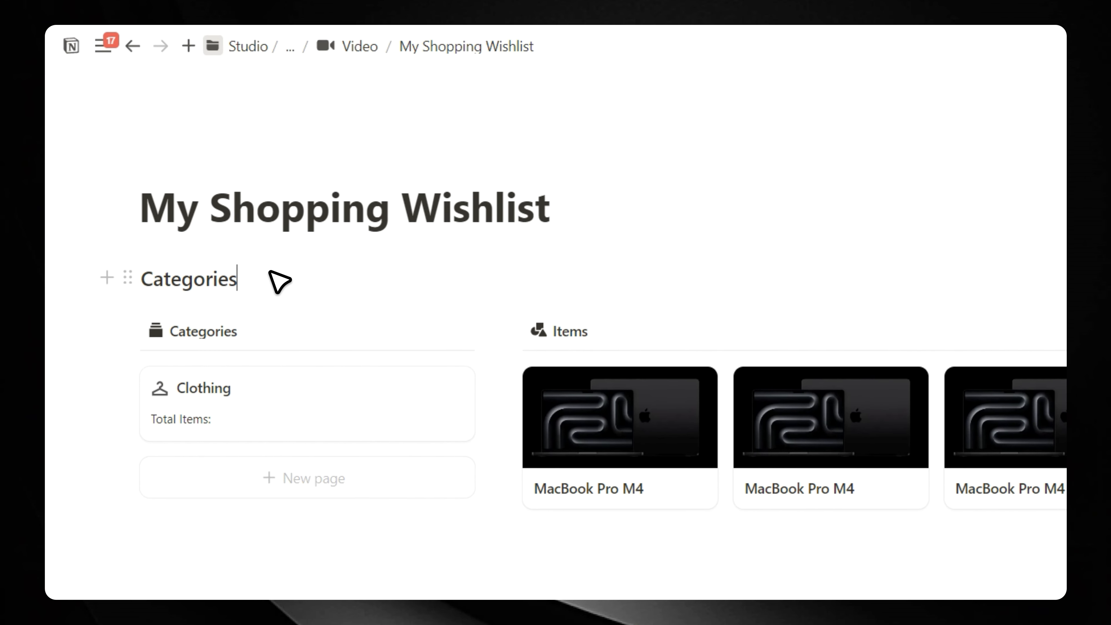
key("ctrl+d")
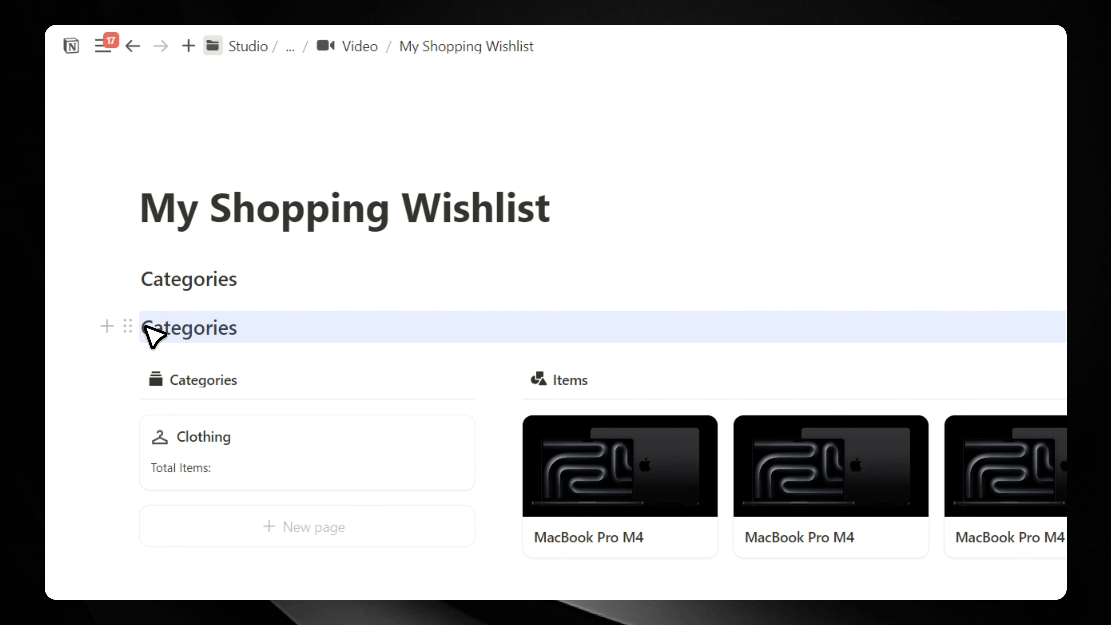
left_click_drag(138, 328, 527, 345)
left_click_drag(613, 348, 612, 359)
left_click_drag(131, 280, 188, 326)
Rename the heading above the upper Items gallery as "Purchasing Soon".
double_click(567, 295)
type("Purchasing Soon")
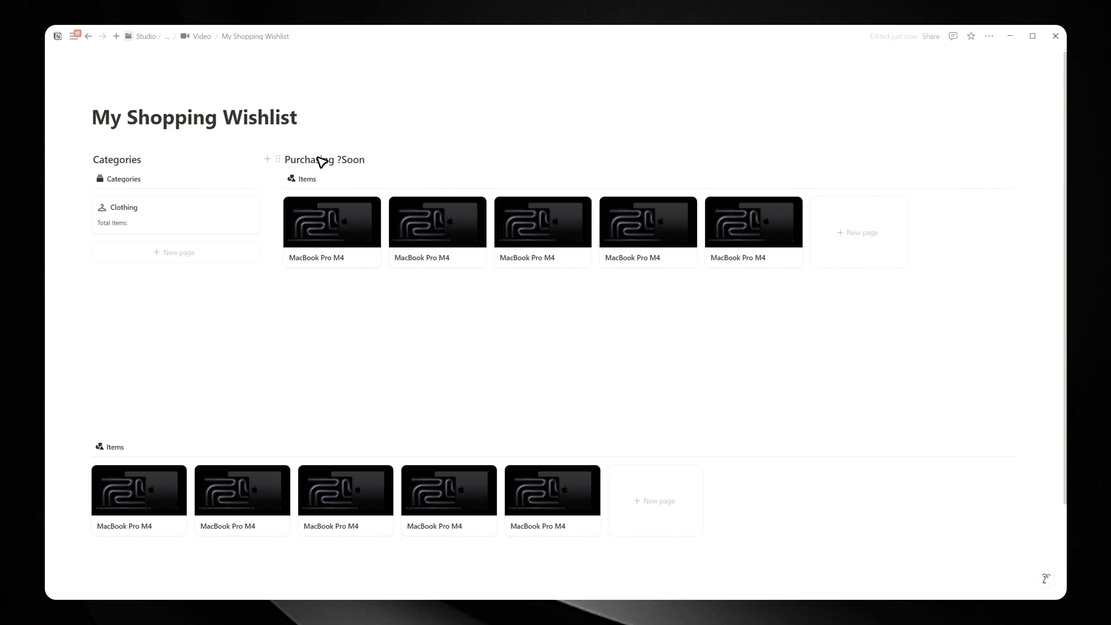
left_click(342, 159)
key("BackSpace")
left_click(374, 159)
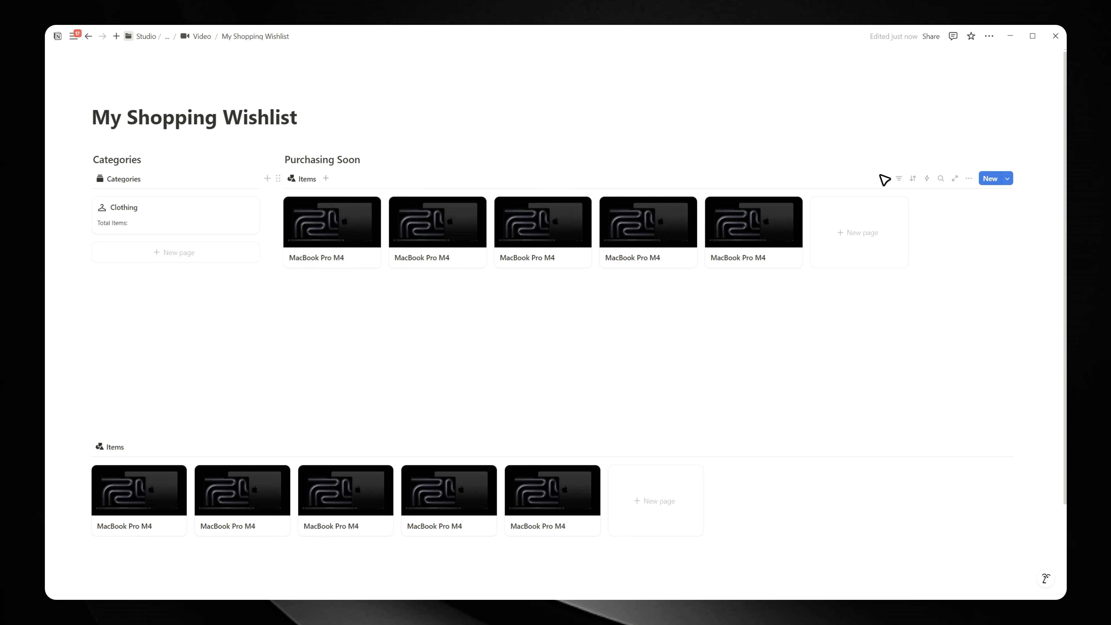
Filter the Items gallery under Purchasing Soon to items whose Status is Purchasing Soon and save the filter for everyone.
left_click(898, 178)
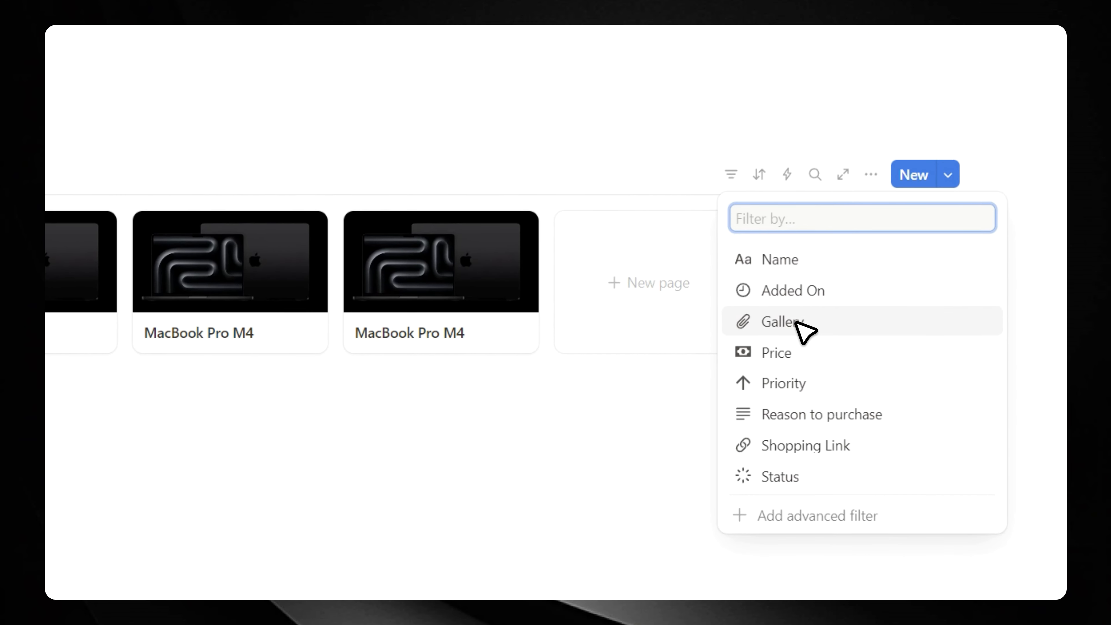
left_click(817, 386)
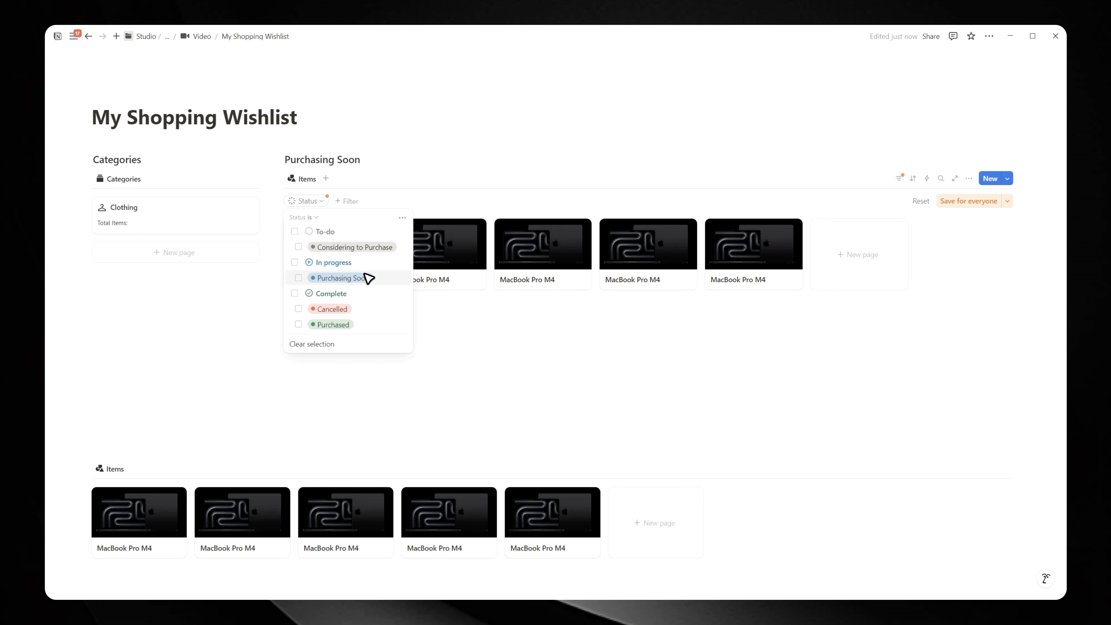
left_click(365, 278)
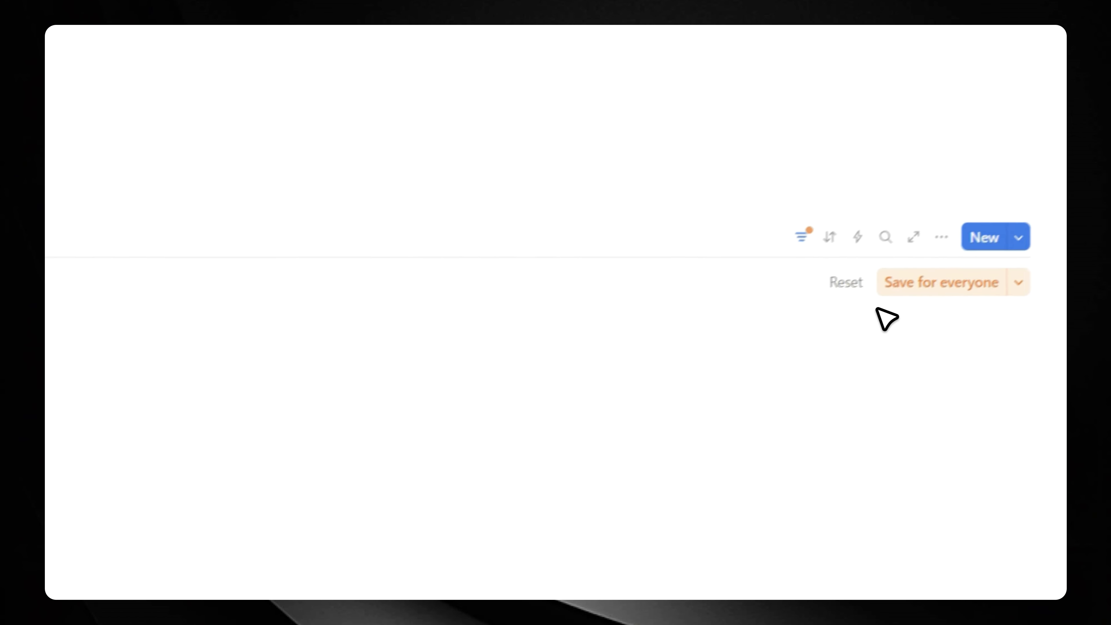
left_click(1006, 257)
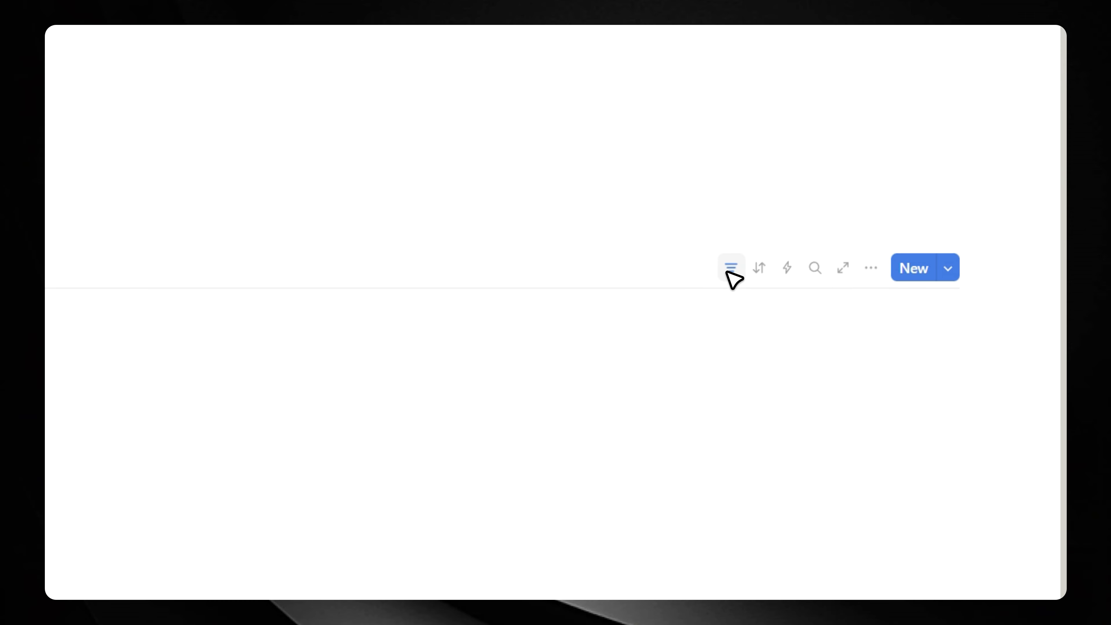
left_click(450, 450)
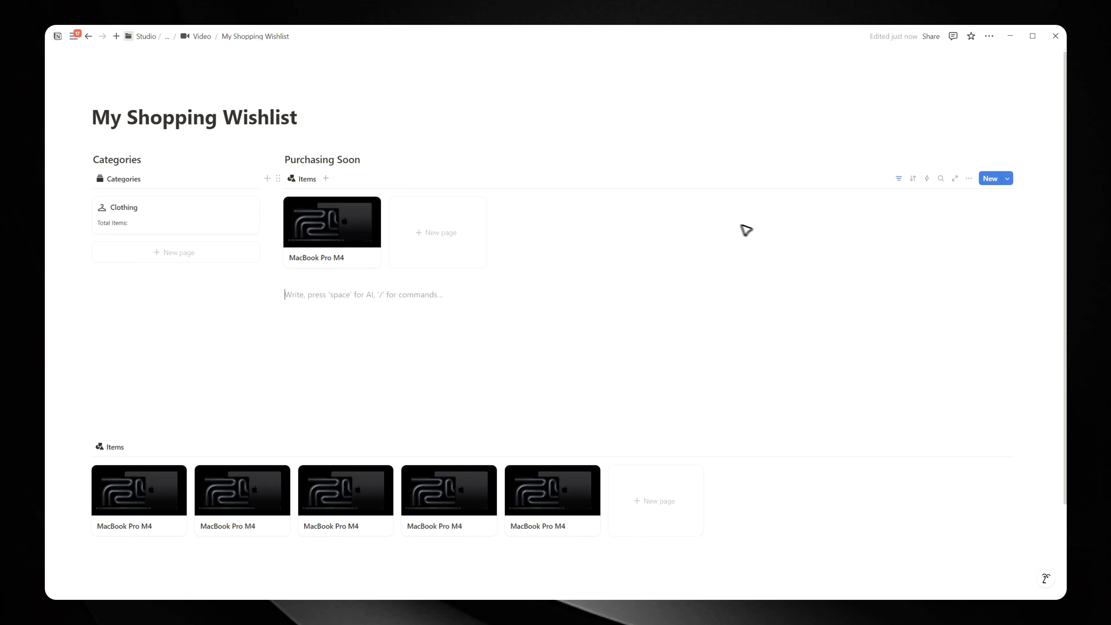
Select the Purchasing Soon heading together with its Items gallery, and show and hide the gallery's database title.
left_click_drag(999, 270, 308, 155)
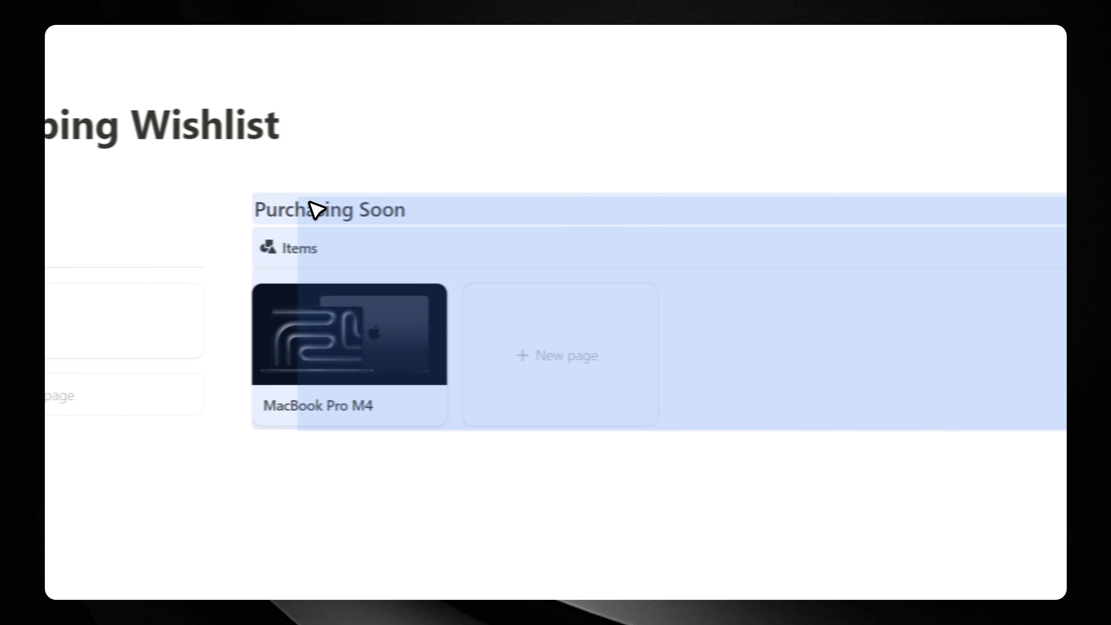
left_click_drag(373, 206, 385, 232)
left_click(377, 254)
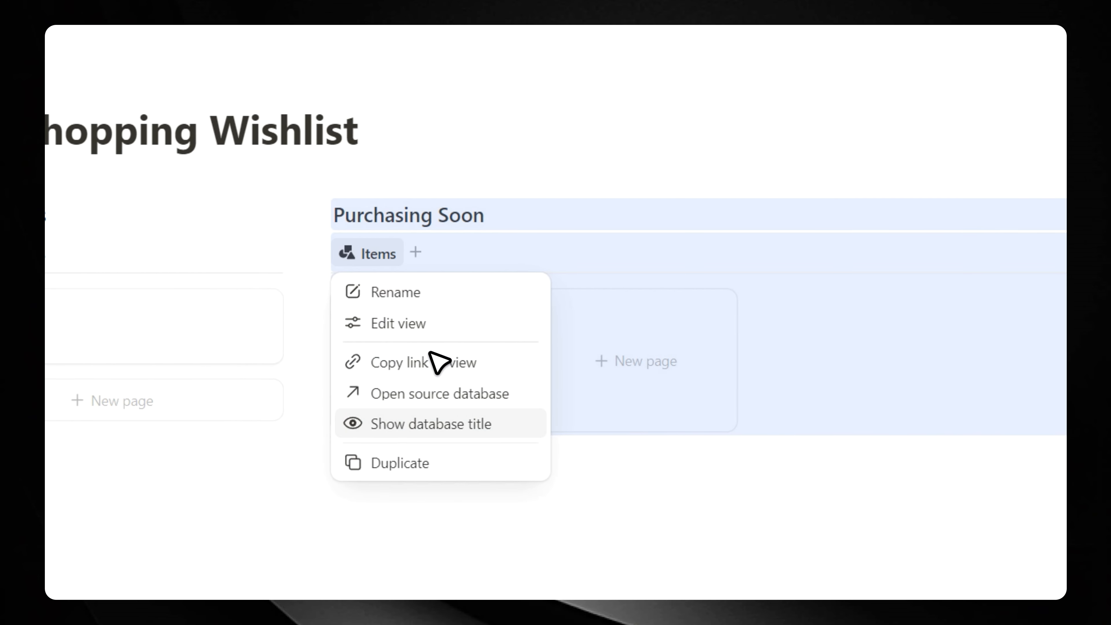
left_click(439, 422)
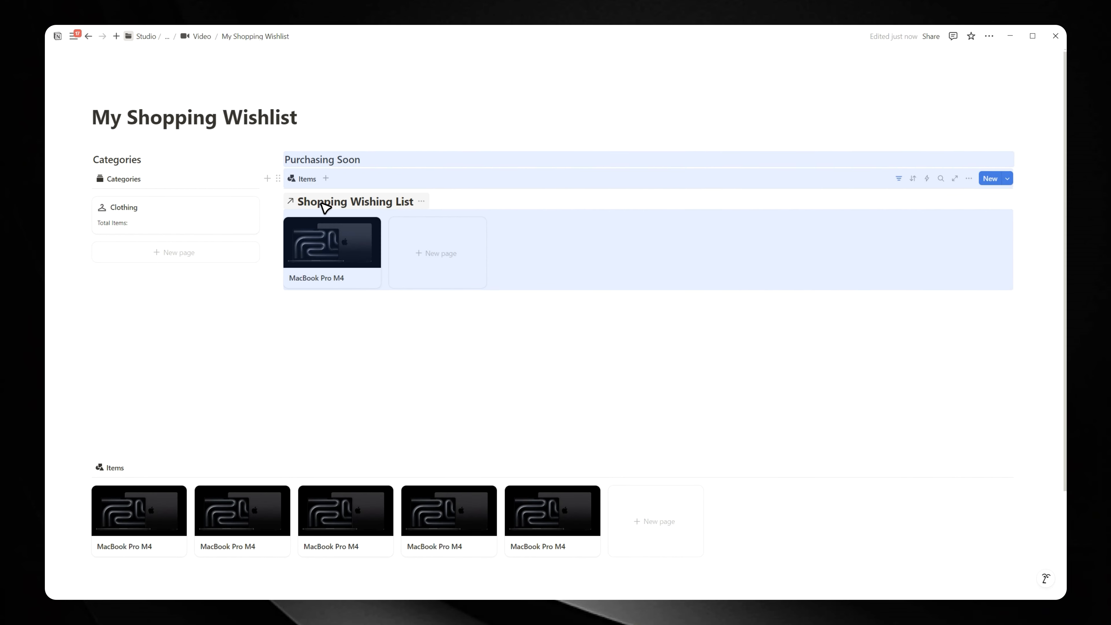
left_click(503, 183)
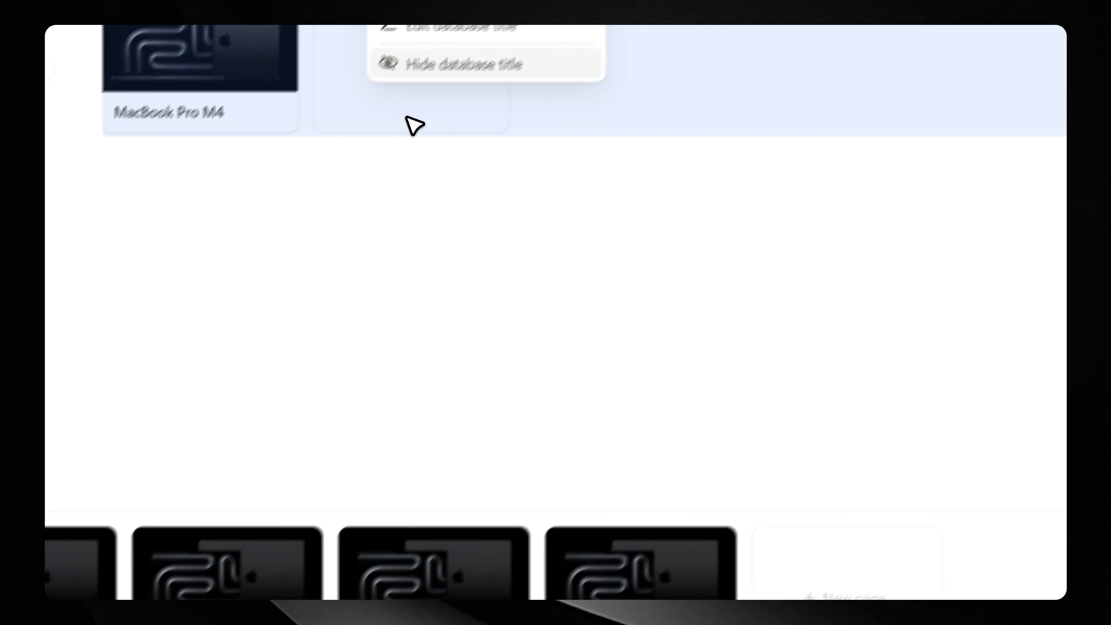
left_click(409, 117)
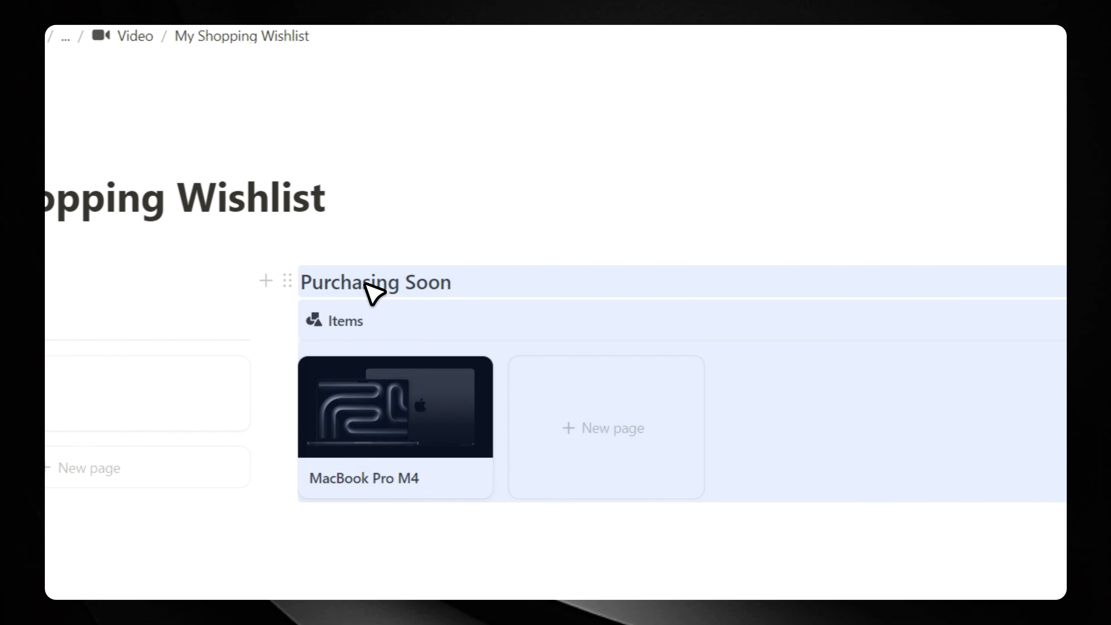
Duplicate the selected Purchasing Soon heading and gallery four times down the column.
key("ctrl+d")
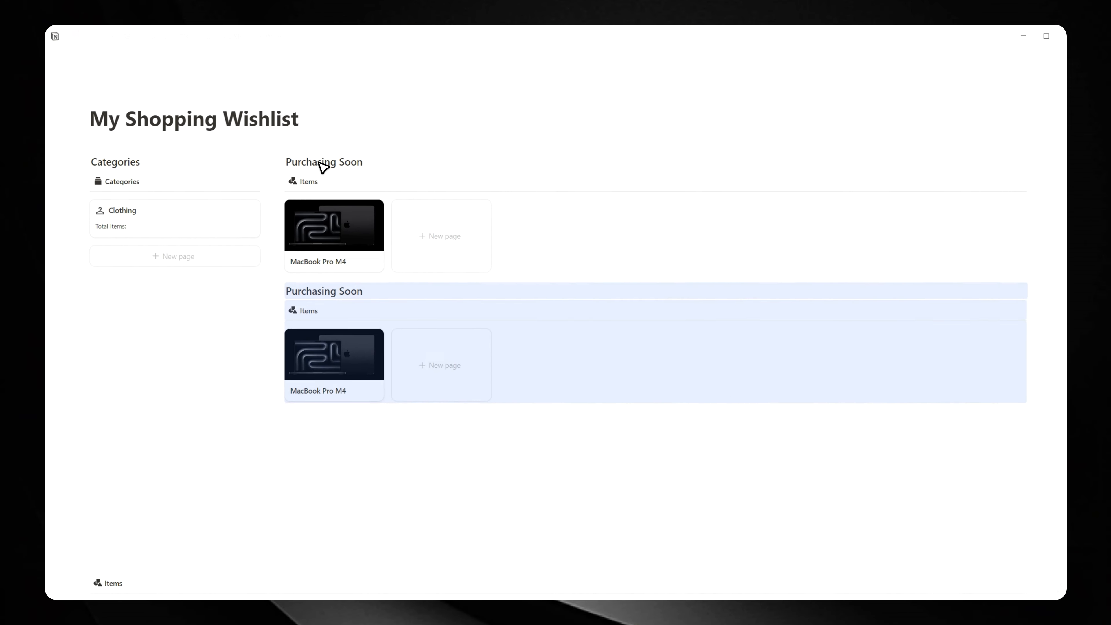
key("ctrl+d")
key("ctrl+d")
key("Escape")
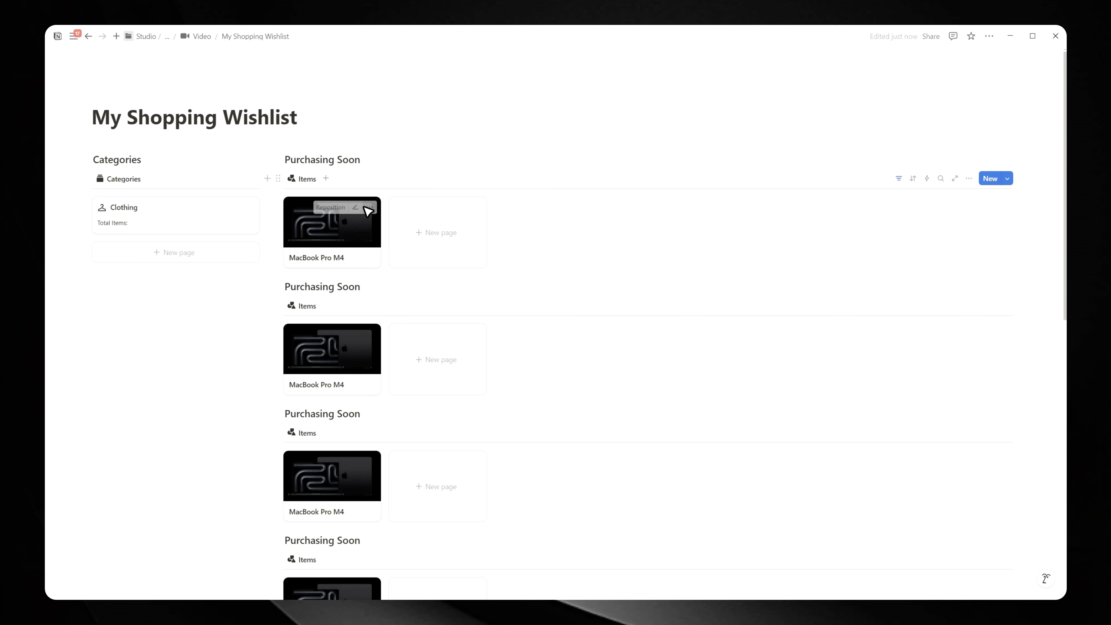
Insert an empty line above each duplicated Purchasing Soon heading to space out the sections.
scroll(368, 212, "down", 5)
scroll(370, 252, "up", 3)
key("Escape")
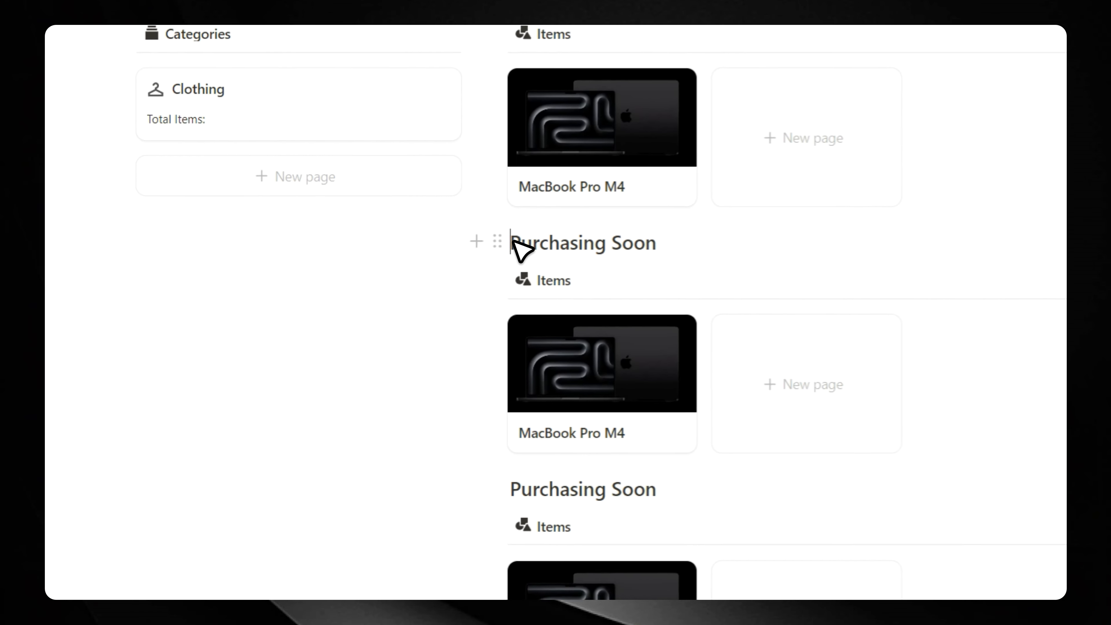
scroll(535, 289, "up", 6)
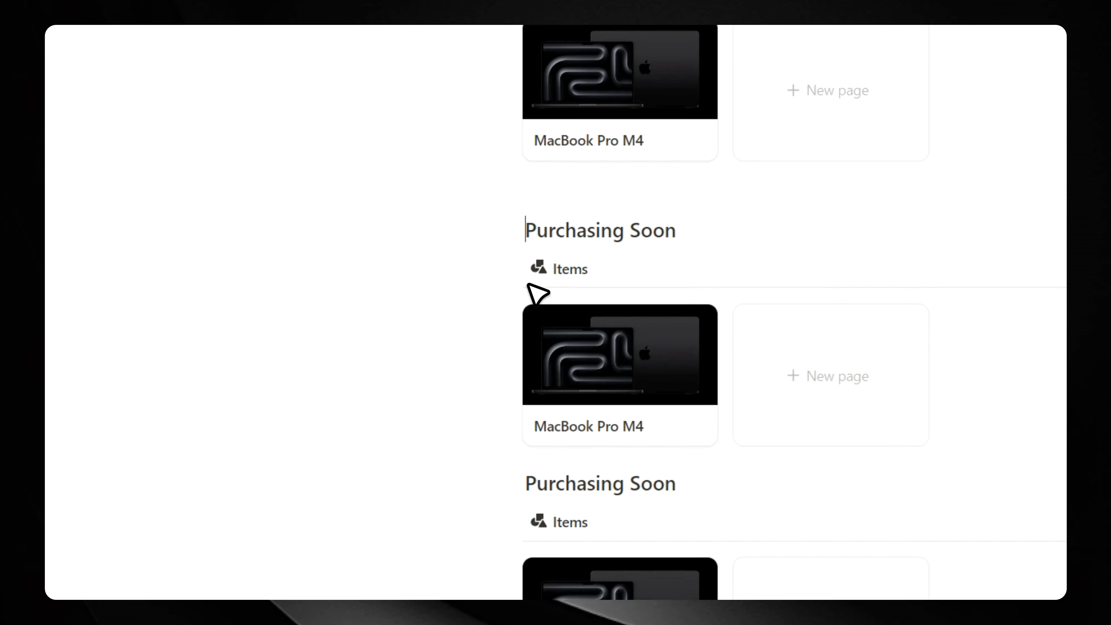
scroll(536, 345, "up", 2)
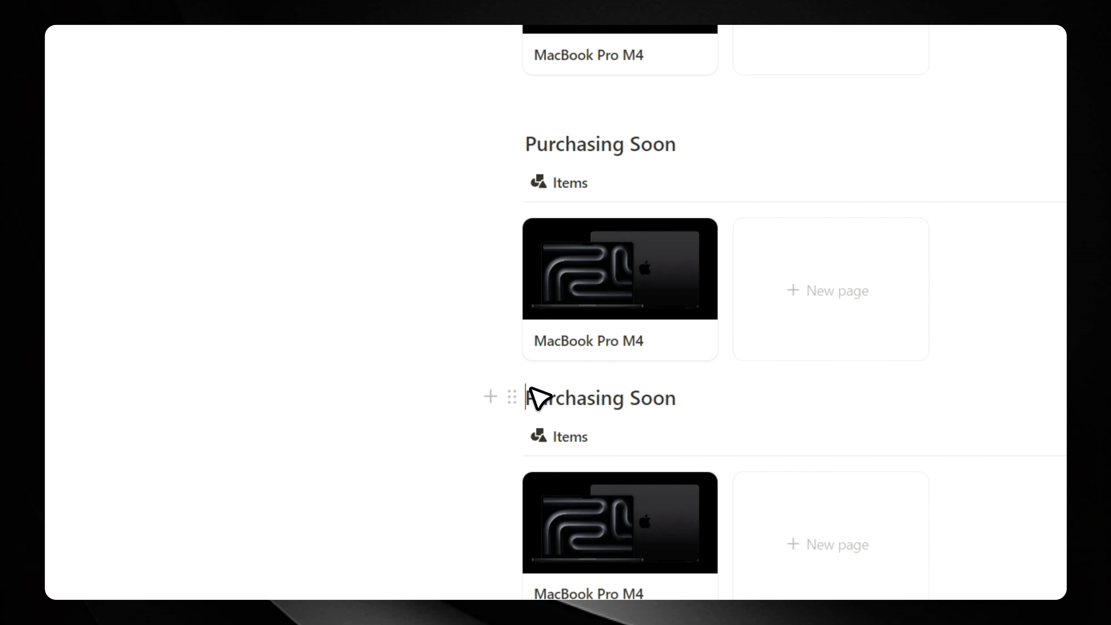
key("Return")
scroll(546, 387, "up", 4)
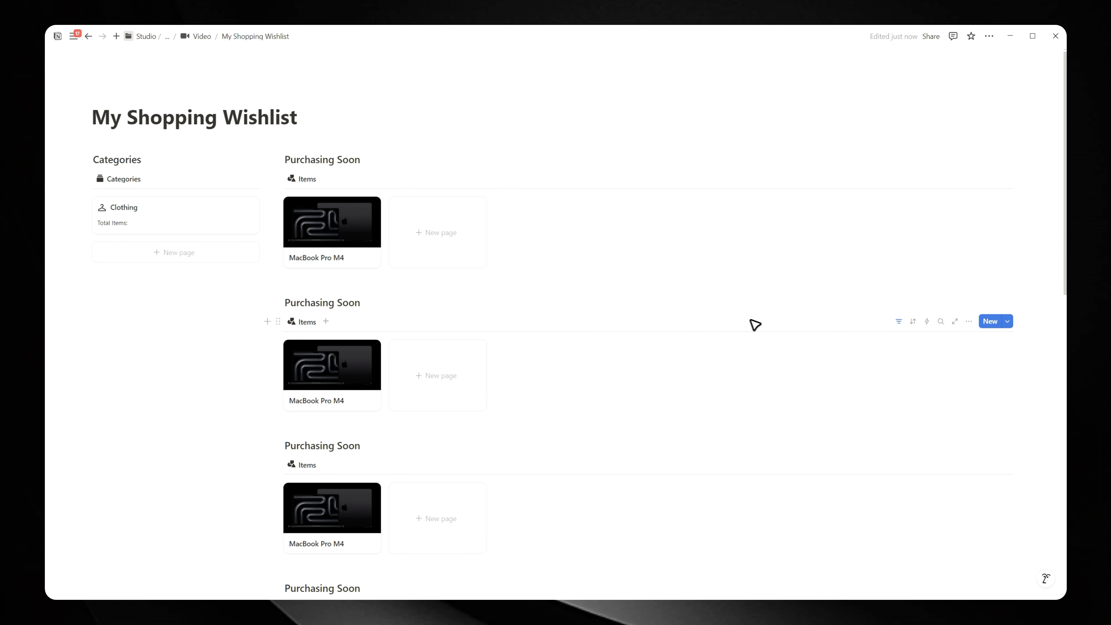
Change the Status filter of the second Items gallery in the column to Considering to Purchase.
left_click(898, 321)
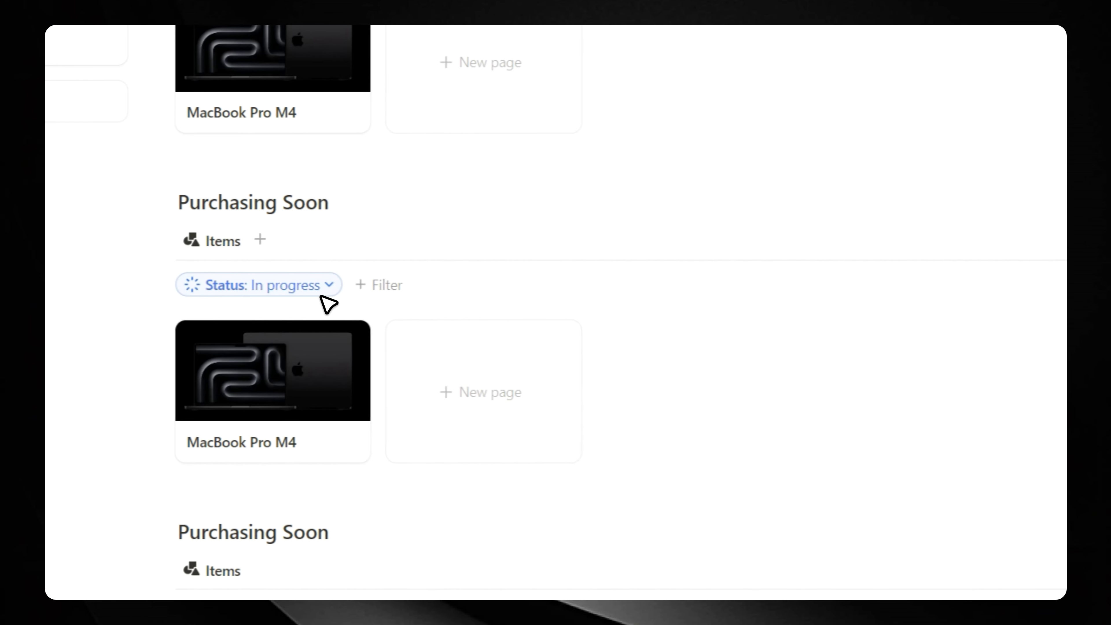
left_click(171, 291)
left_click(342, 375)
left_click(304, 406)
left_click(729, 296)
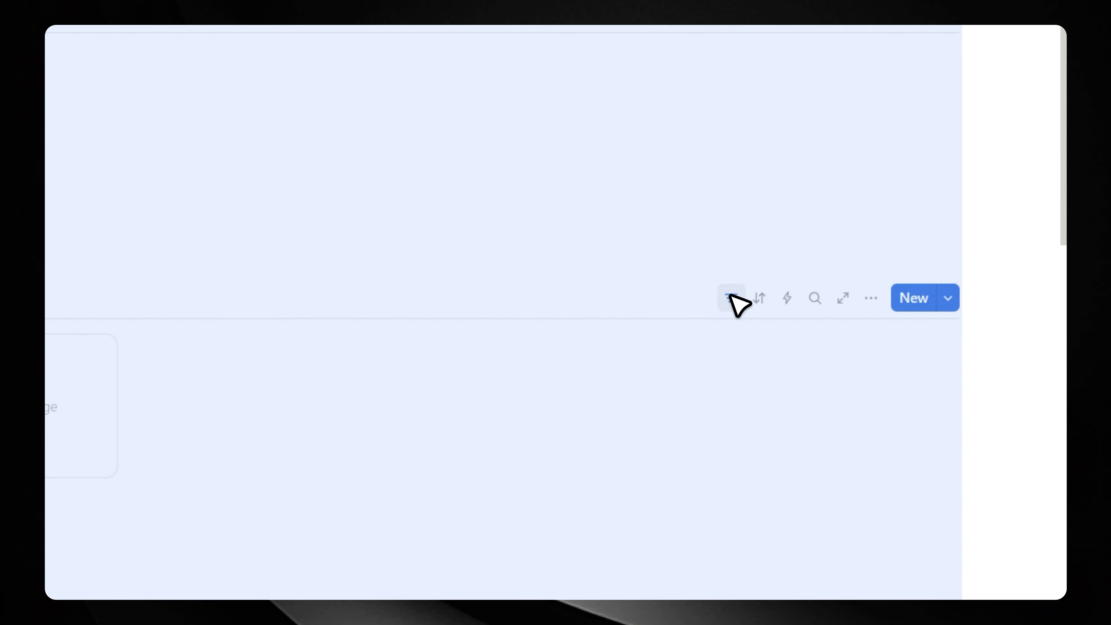
Rename the heading of the second gallery section as "Considering to Purchase".
double_click(393, 307)
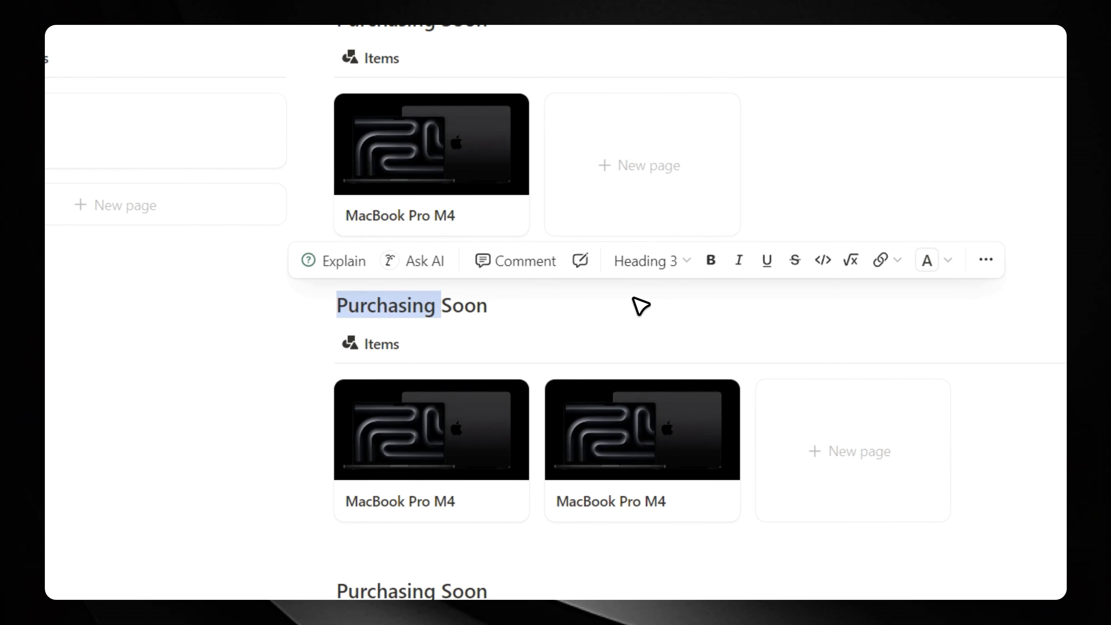
left_click(542, 303)
triple_click(487, 303)
type("Consi")
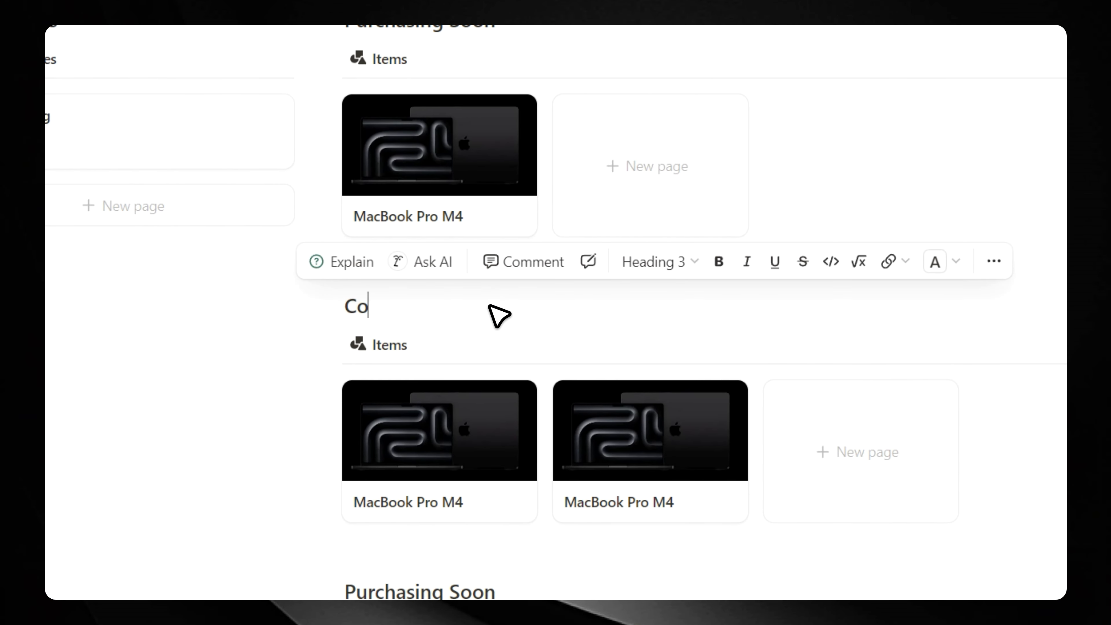
type("dering to Purchase")
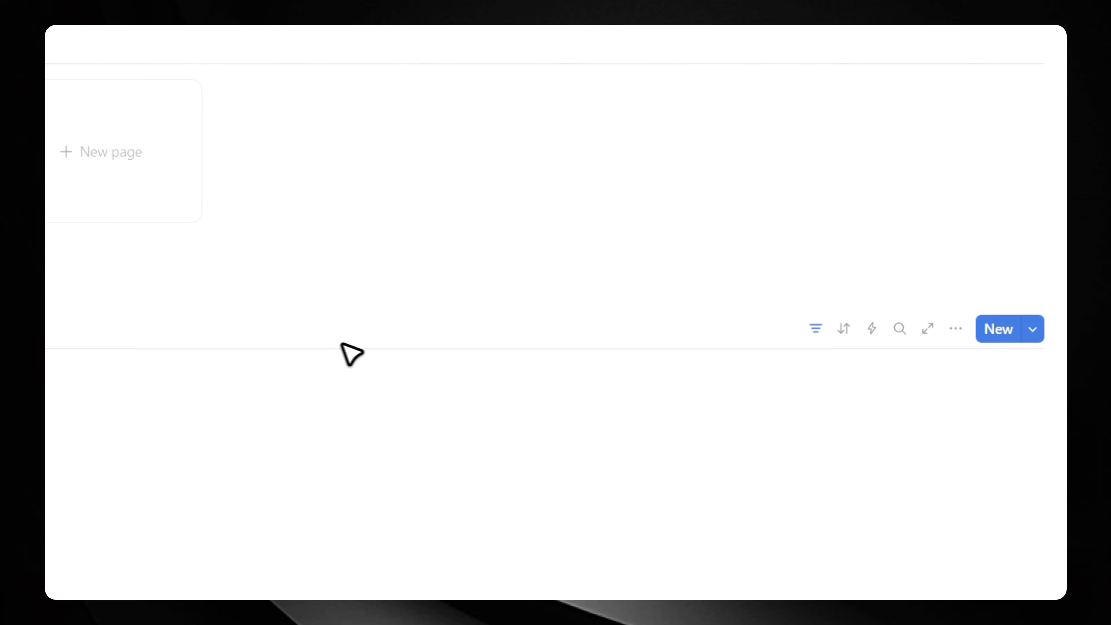
Change the third gallery's Status filter to Purchased only and save it for everyone.
left_click(268, 409)
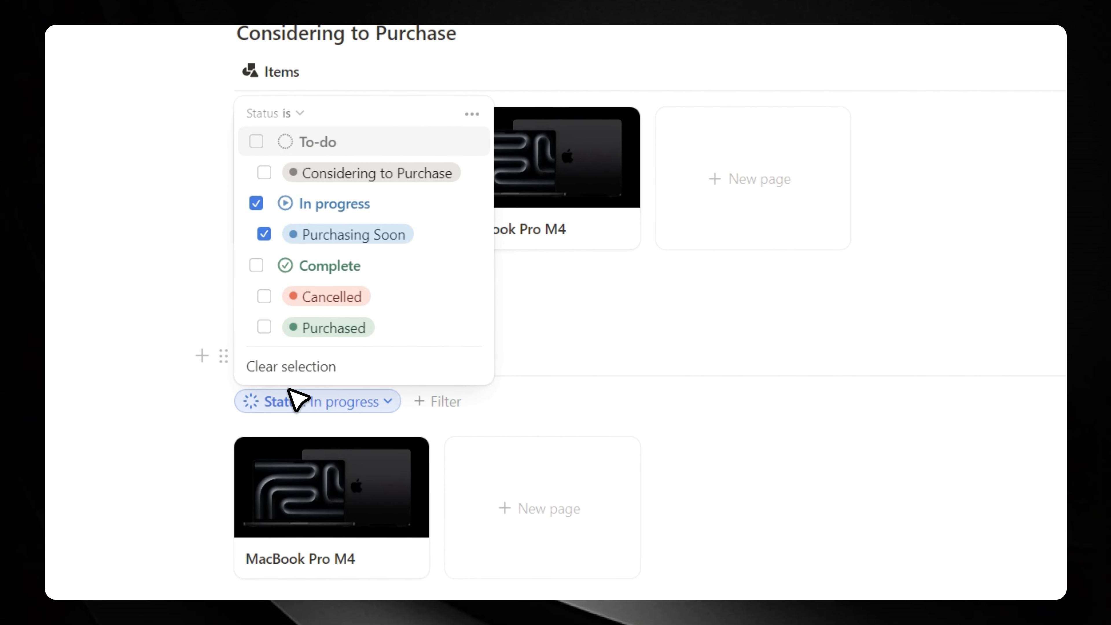
left_click(319, 203)
left_click(319, 265)
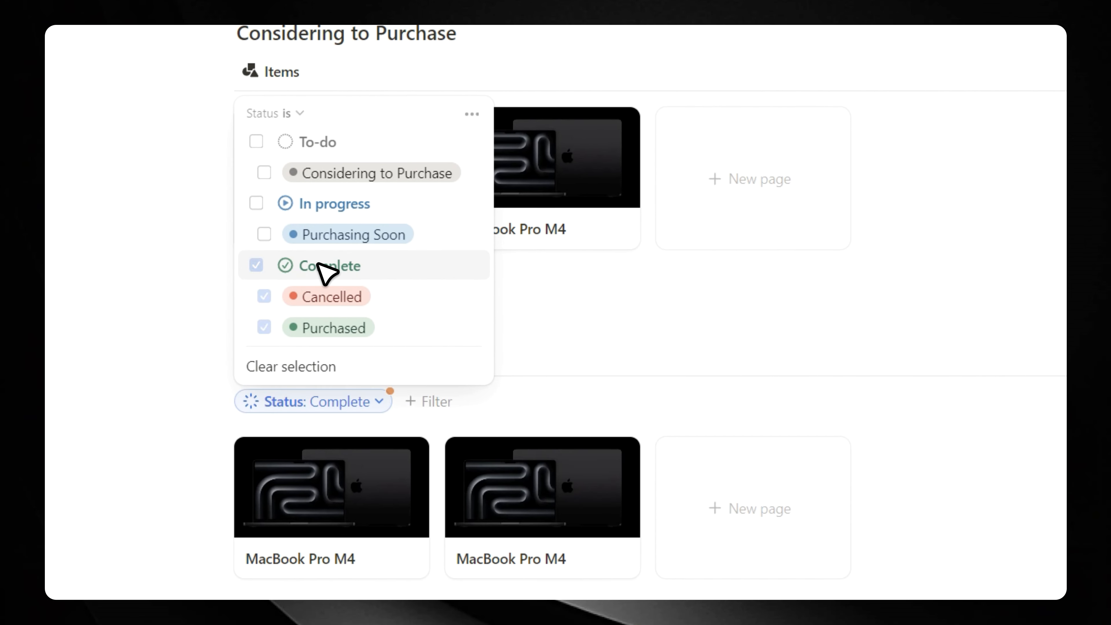
left_click(311, 300)
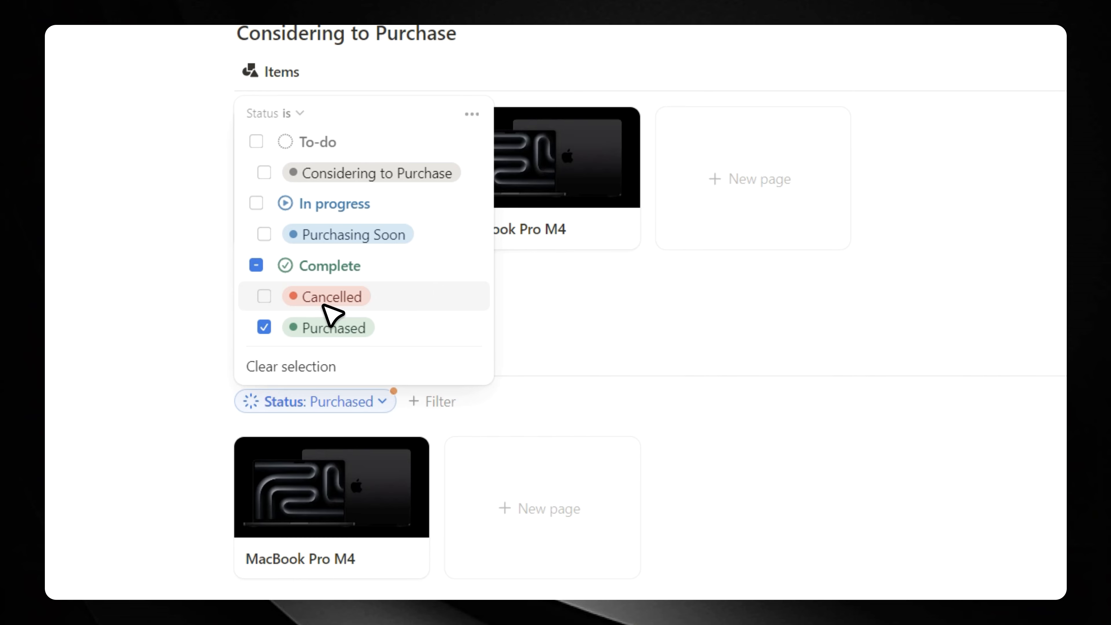
left_click(520, 327)
left_click(903, 381)
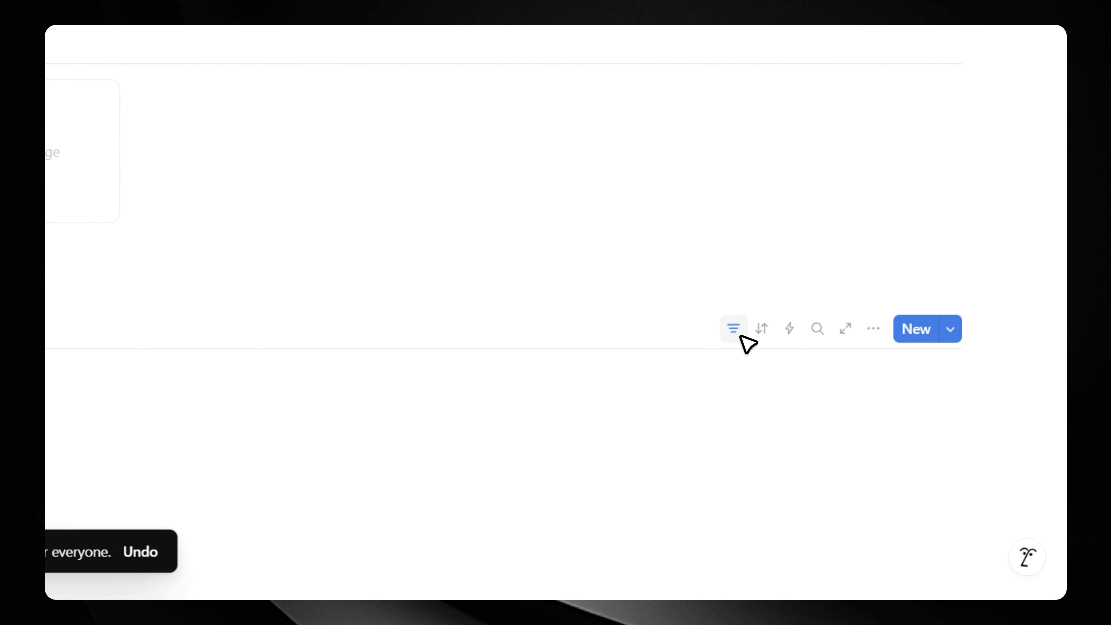
Rename the heading of the third gallery section as "Purchased Items".
scroll(279, 307, "down", 3)
double_click(456, 220)
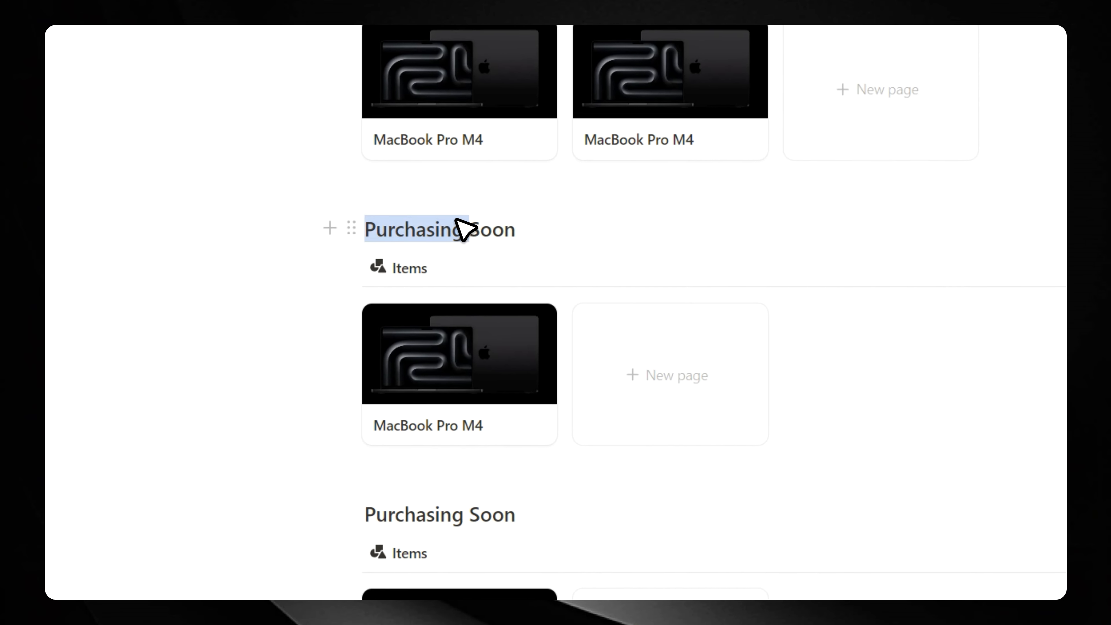
triple_click(463, 228)
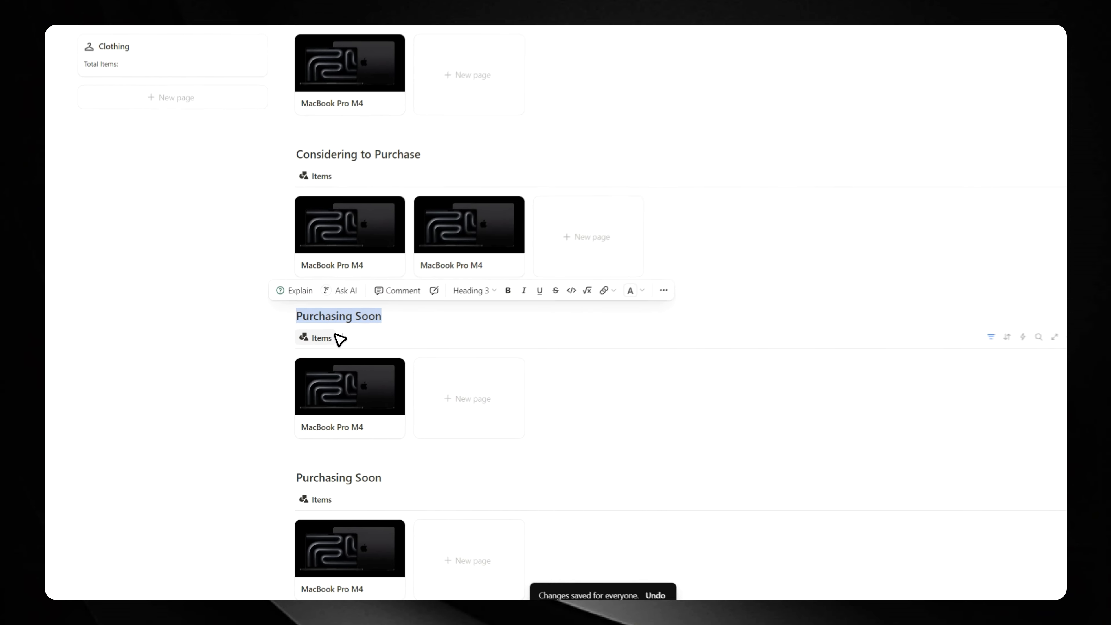
type("Completed")
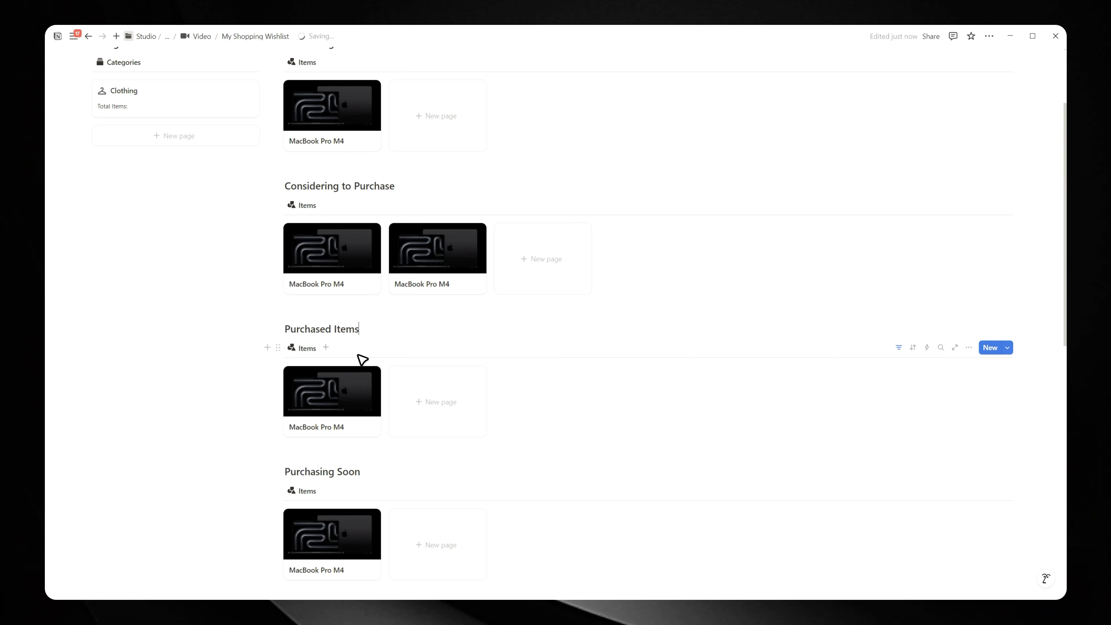
Change the Status filter of the gallery below Purchased Items to Cancelled only and save it for everyone.
scroll(362, 358, "down", 3)
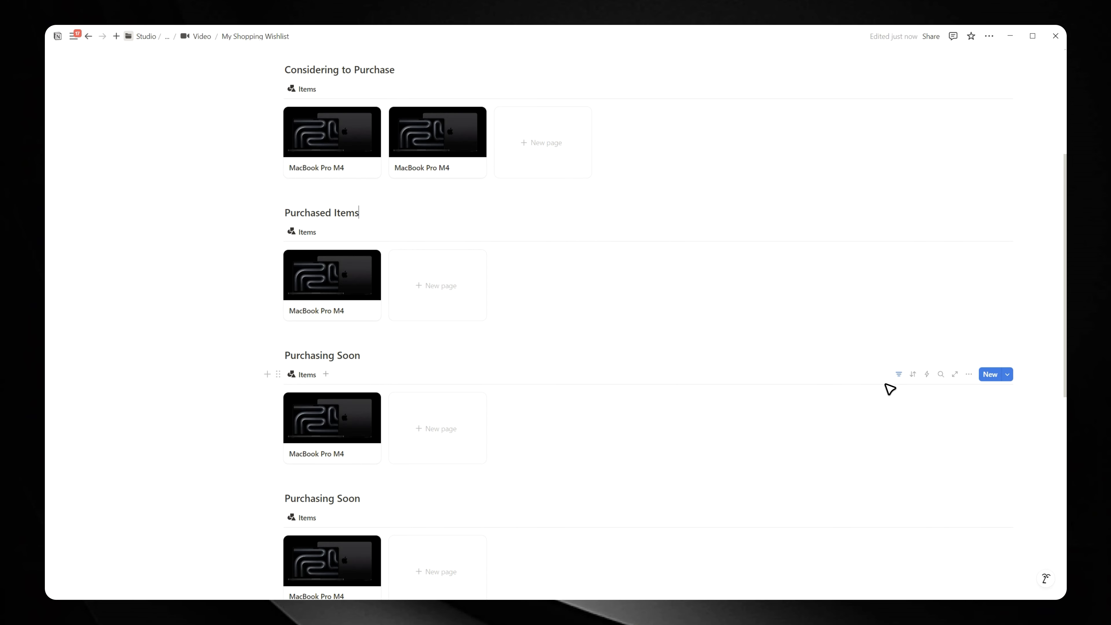
left_click(898, 374)
left_click(321, 396)
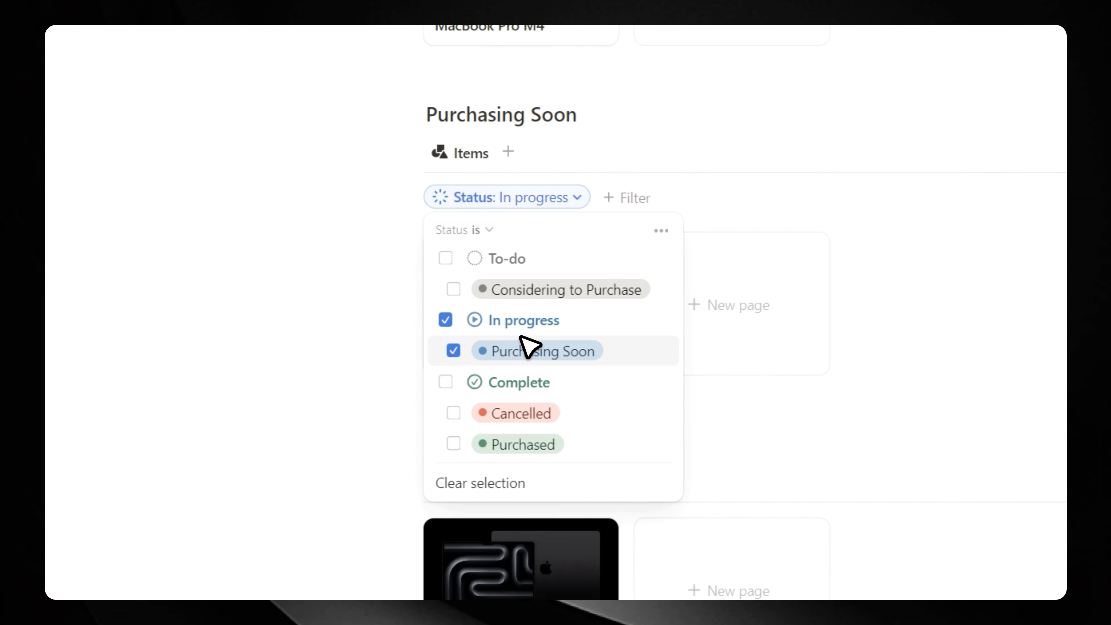
left_click(520, 382)
left_click(511, 320)
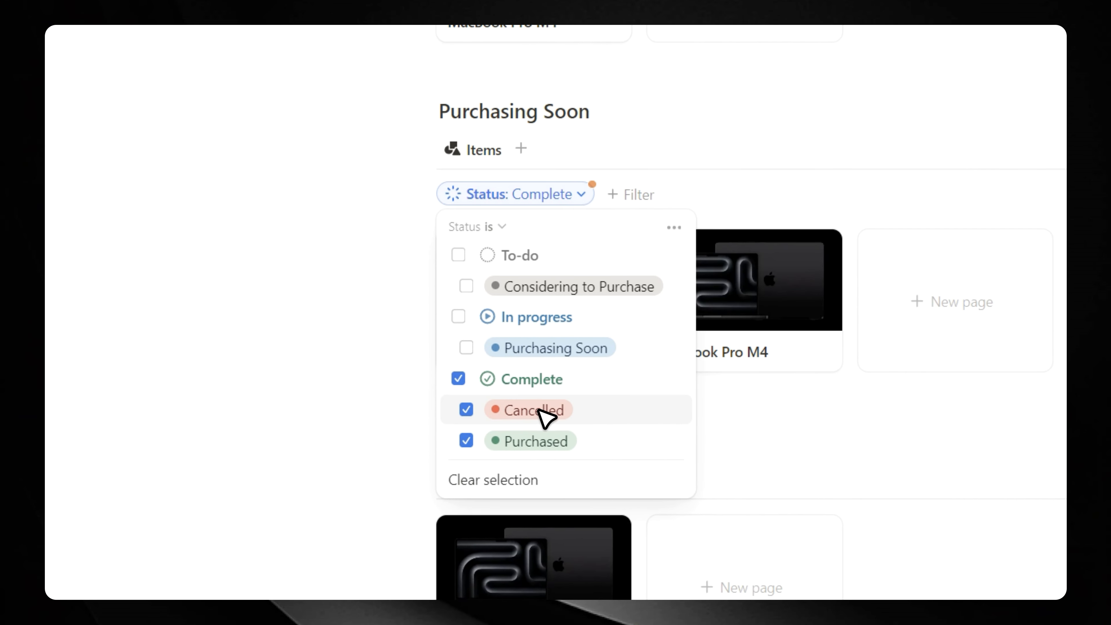
left_click(538, 440)
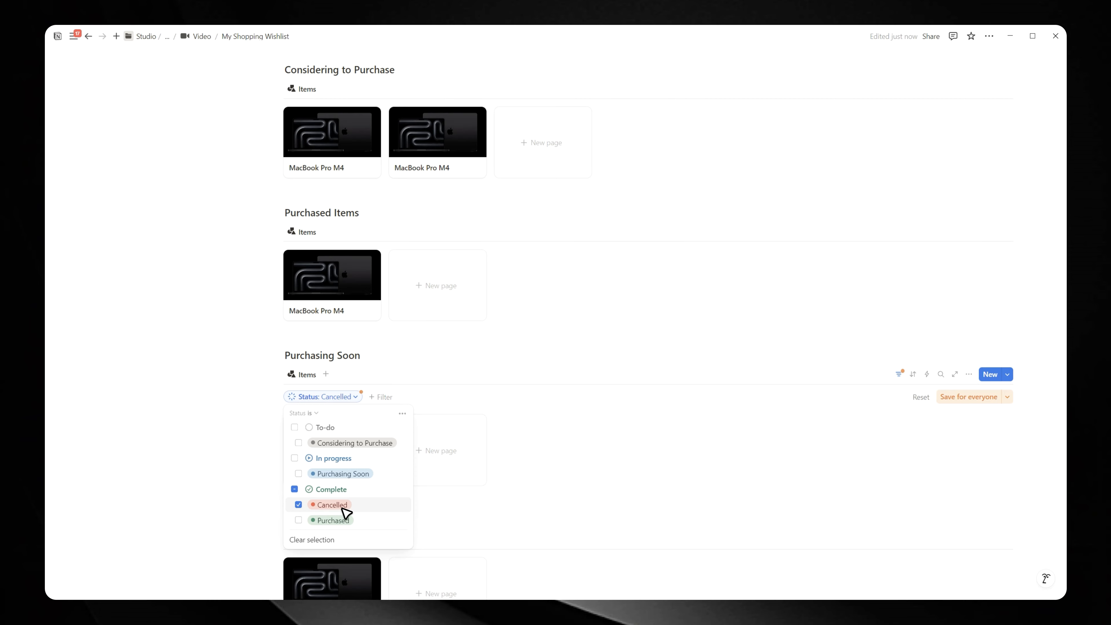
left_click(968, 396)
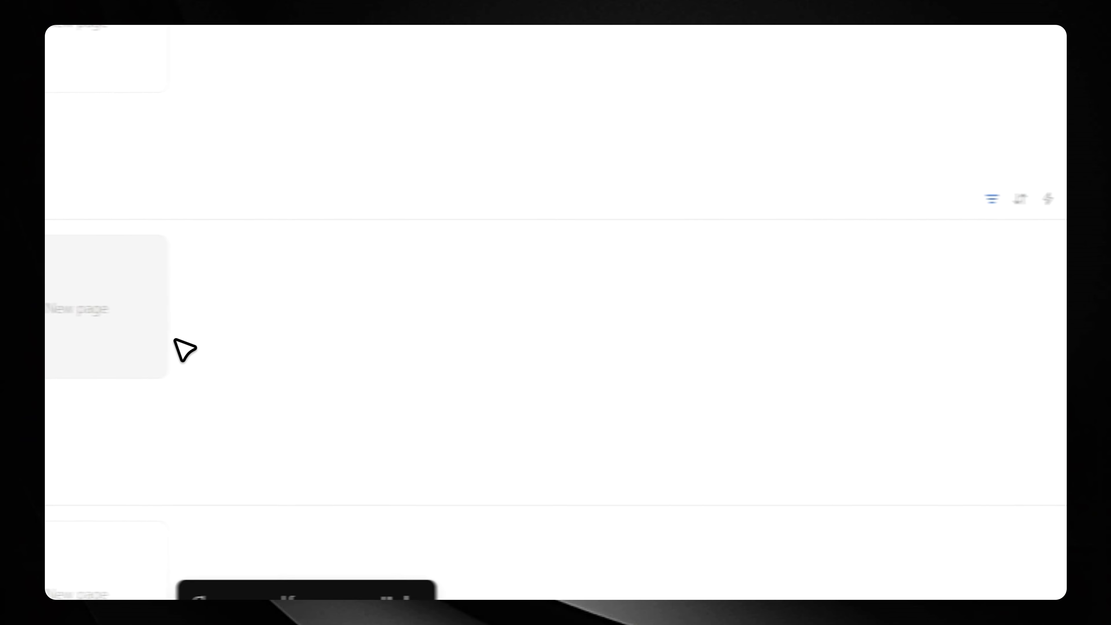
Delete the surplus last Purchasing Soon heading together with its Items gallery.
scroll(175, 341, "down", 3)
left_click_drag(1022, 431, 172, 325)
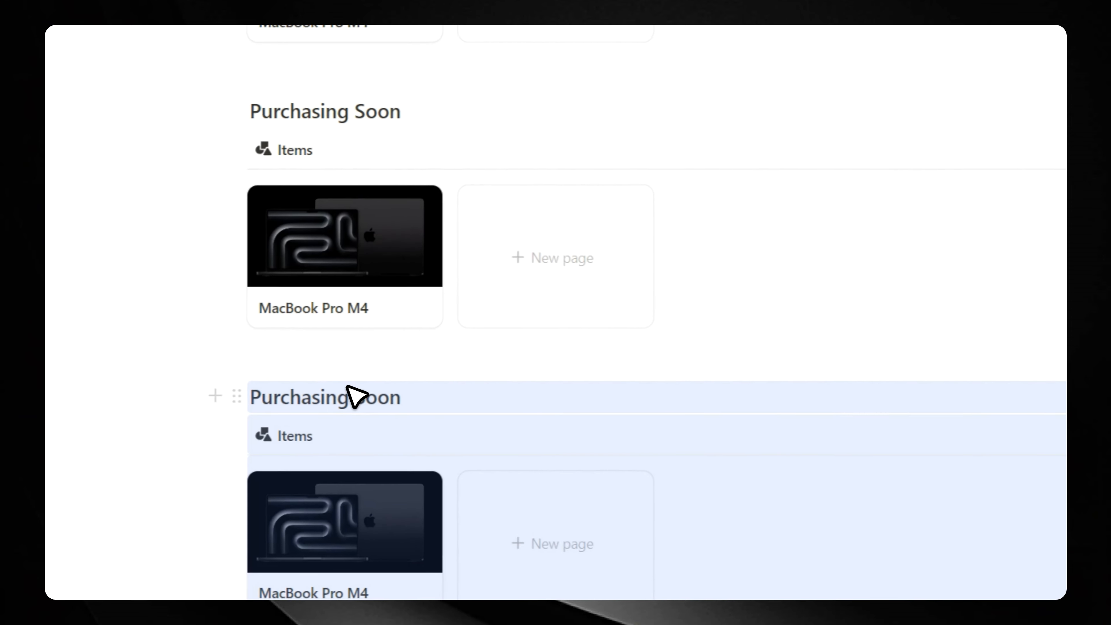
key("Delete")
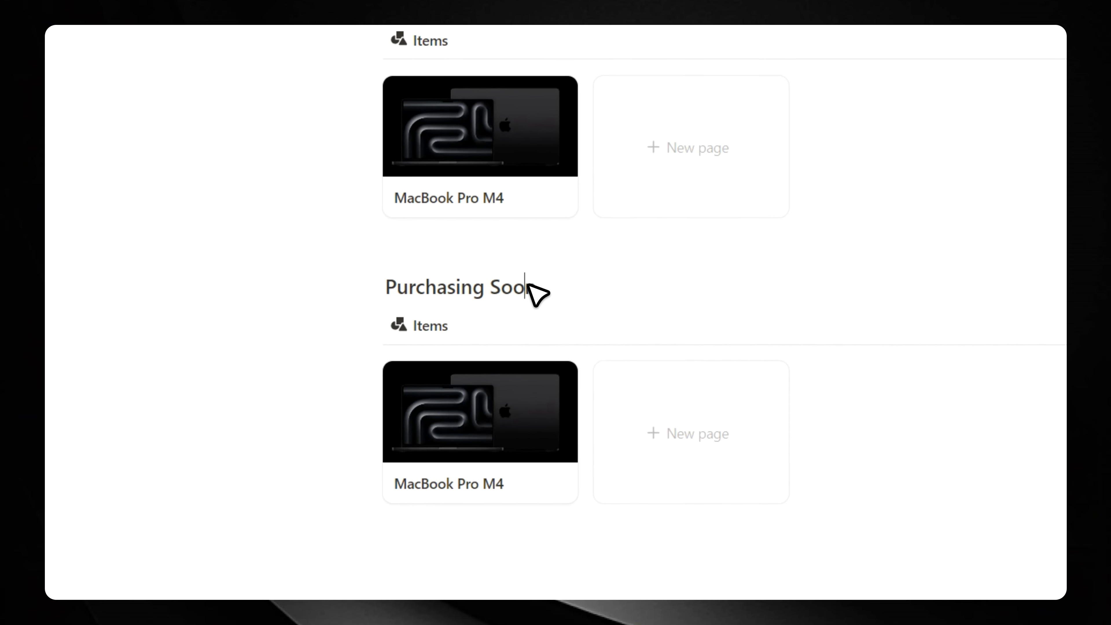
Rename the heading of the fourth gallery section as "Cancelled".
right_click(487, 232)
triple_click(485, 231)
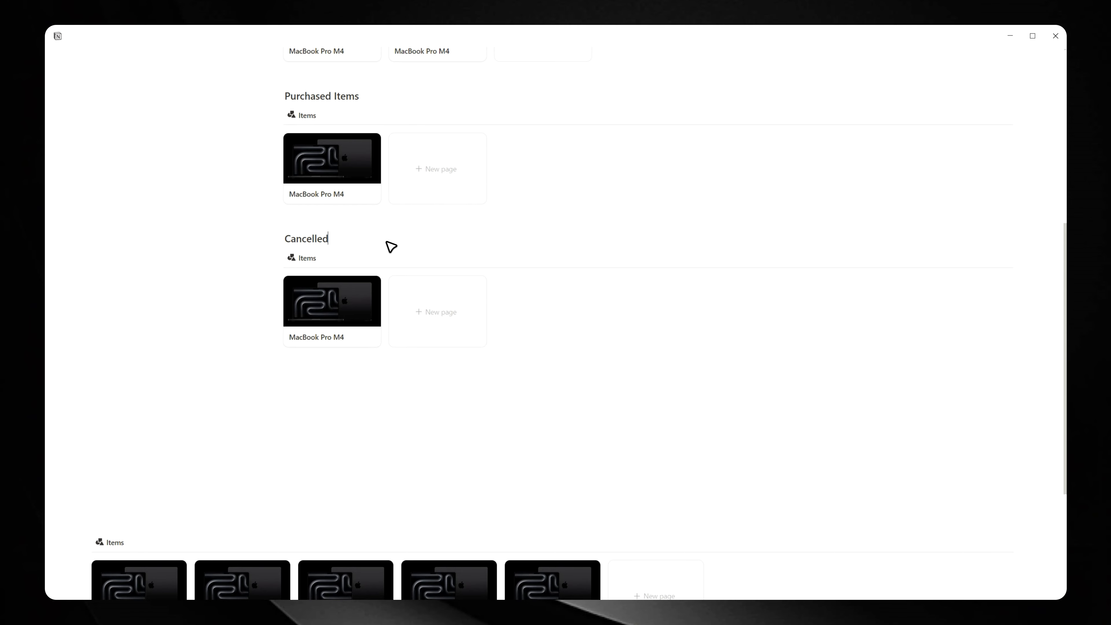
Create a subpage named "Database" below the Cancelled gallery and return to My Shopping Wishlist.
left_click(368, 438)
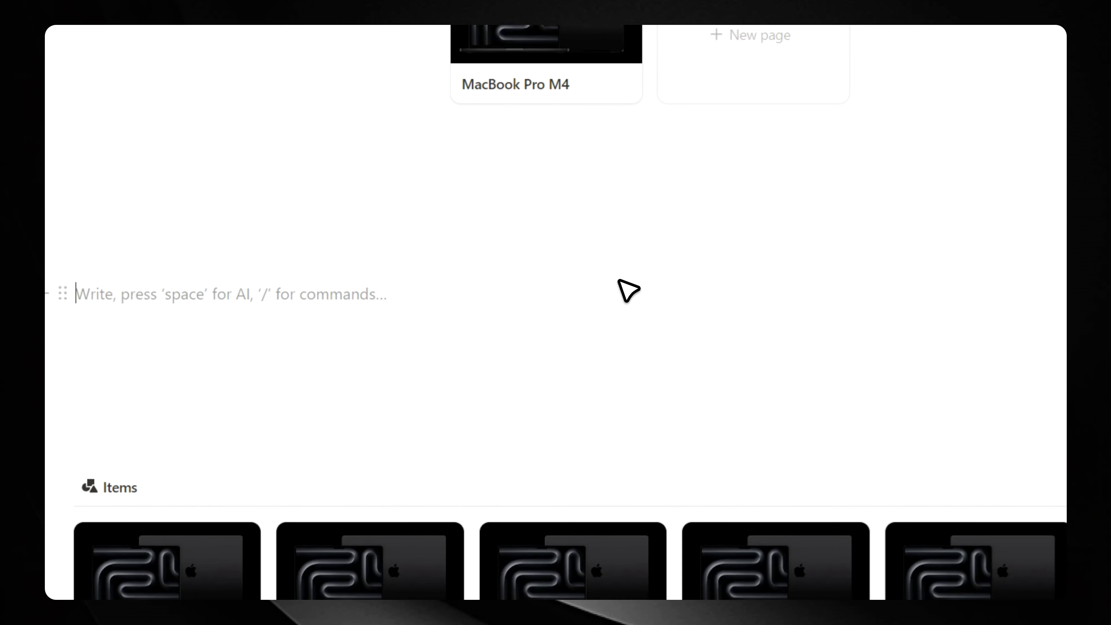
left_click(298, 493)
key("BackSpace")
key("BackSpace")
type("/p")
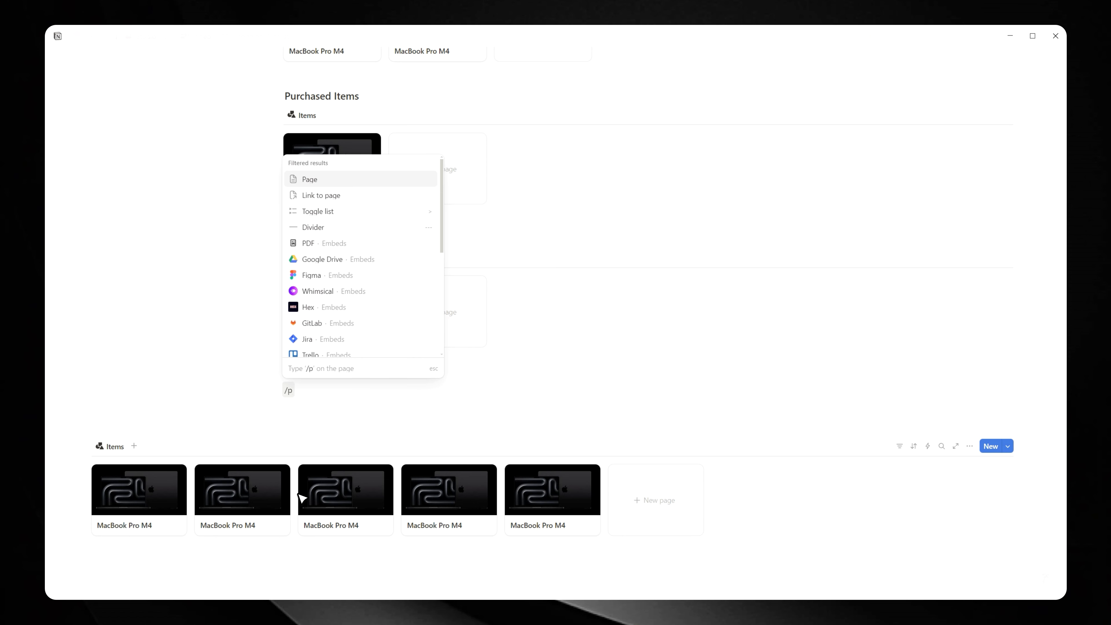
key("Return")
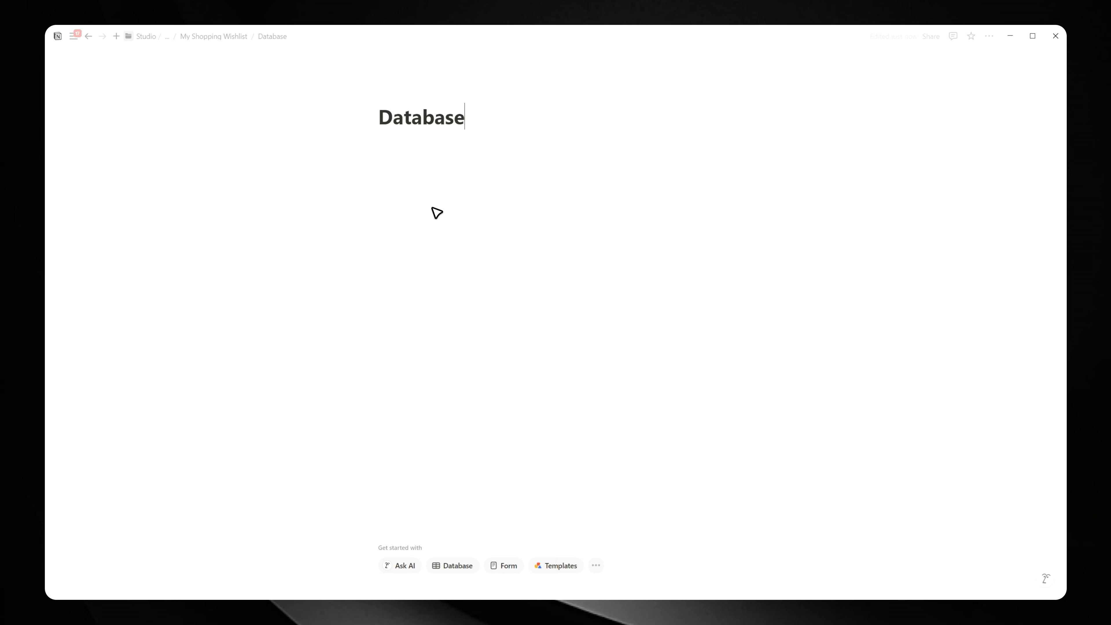
left_click(227, 38)
Move the full Items gallery from the end of the wishlist page into the Database subpage.
scroll(258, 272, "down", 4)
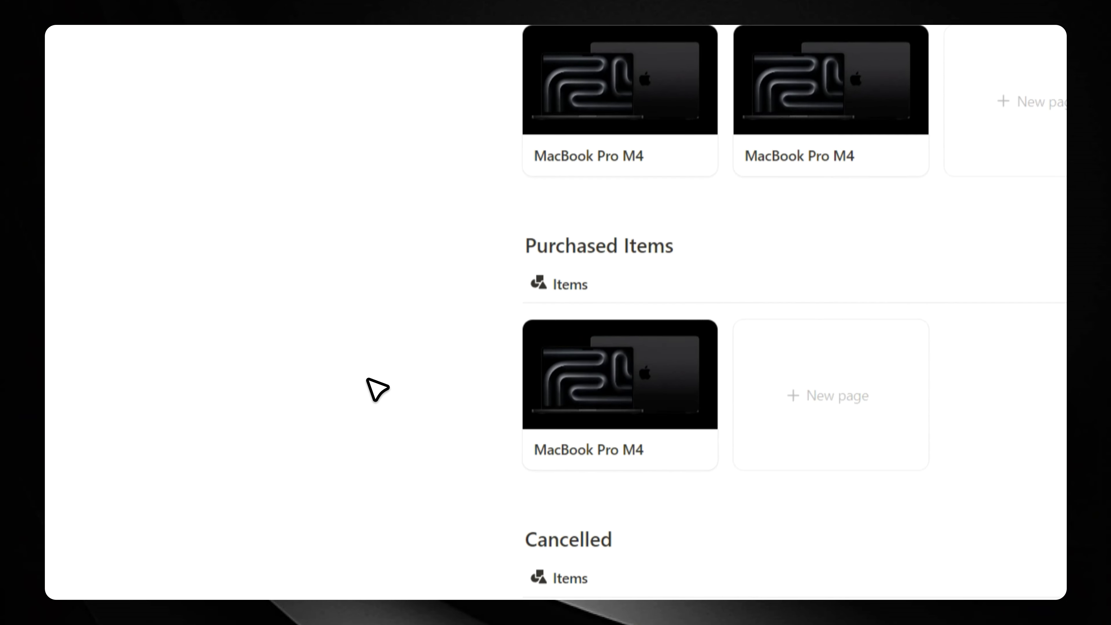
scroll(377, 389, "down", 6)
left_click_drag(129, 286, 576, 184)
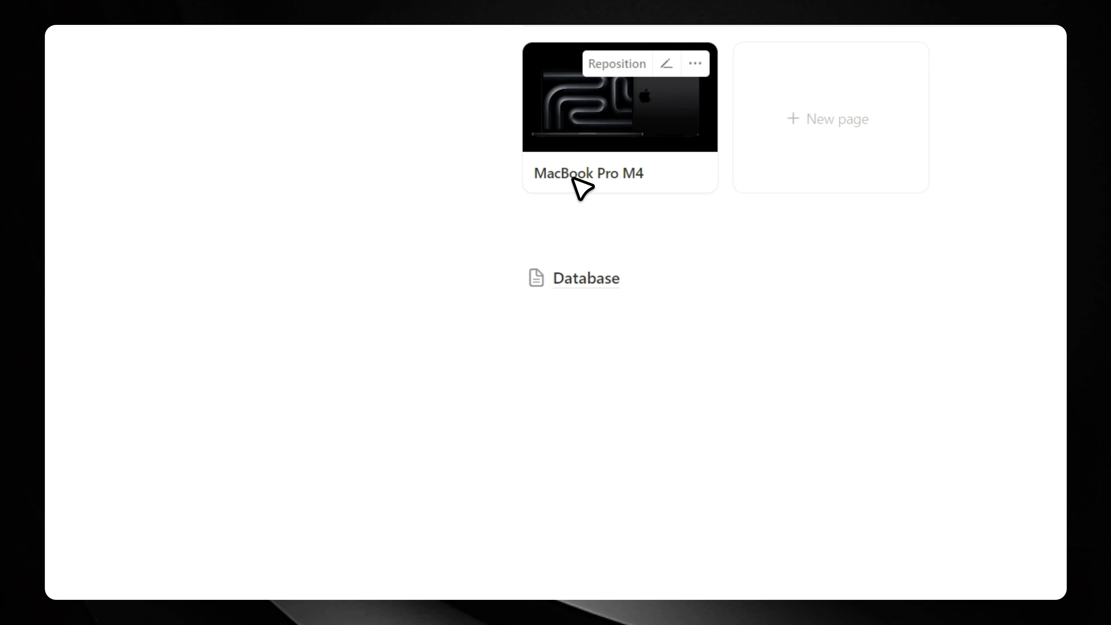
Give the Database subpage the database cylinder icon, found by filtering the icons for "data".
left_click(536, 280)
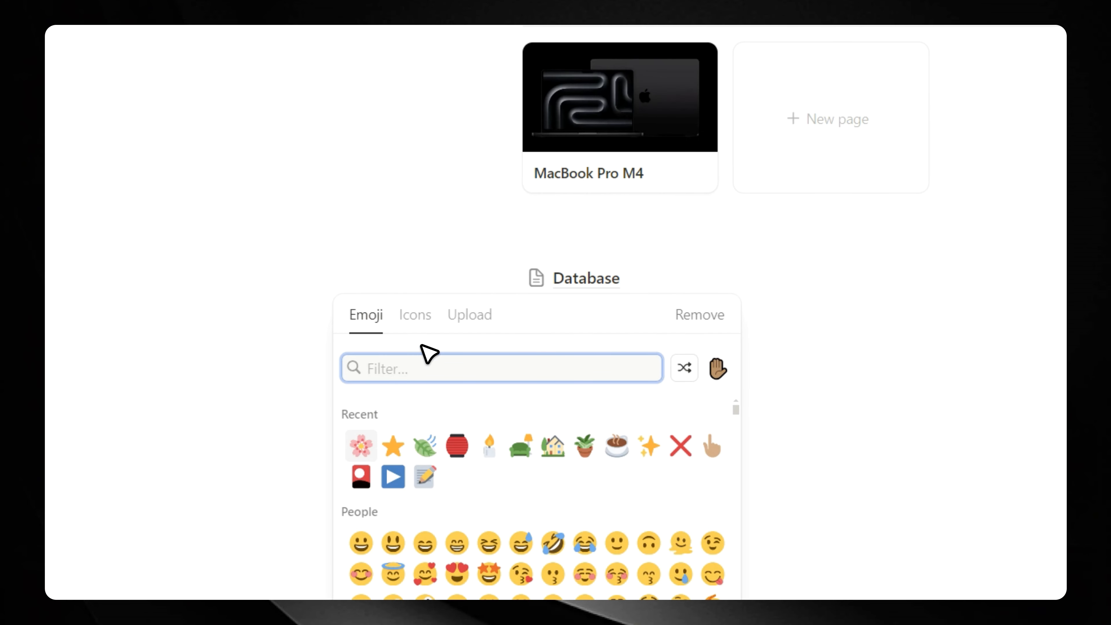
left_click(414, 315)
type("data")
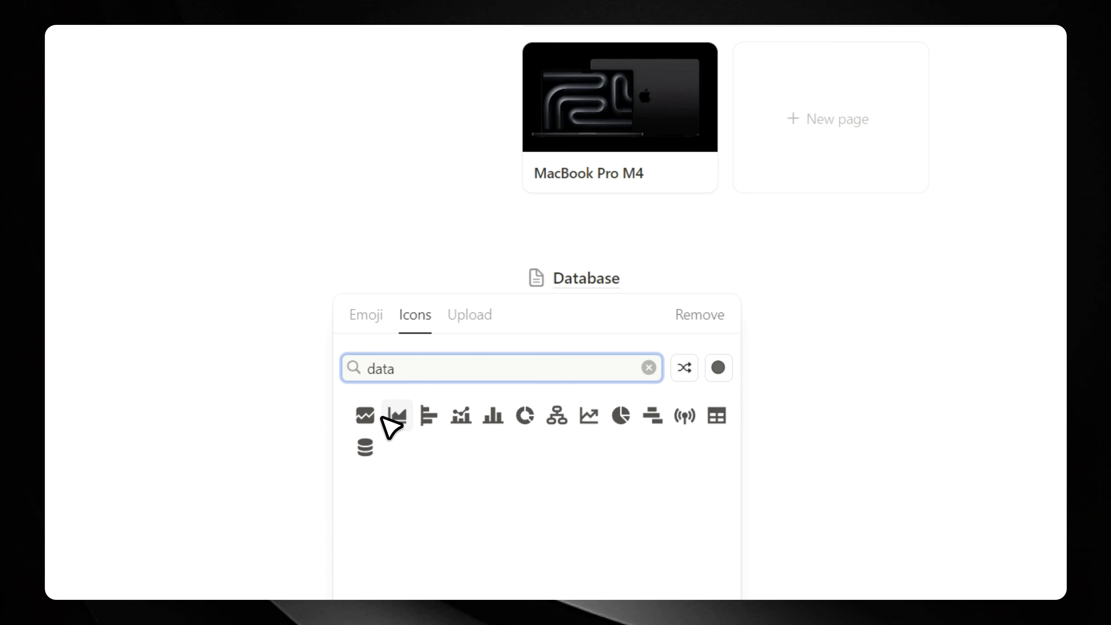
left_click(365, 447)
Open the Database subpage to check the Items gallery inside it, and return to My Shopping Wishlist.
mouse_move(516, 263)
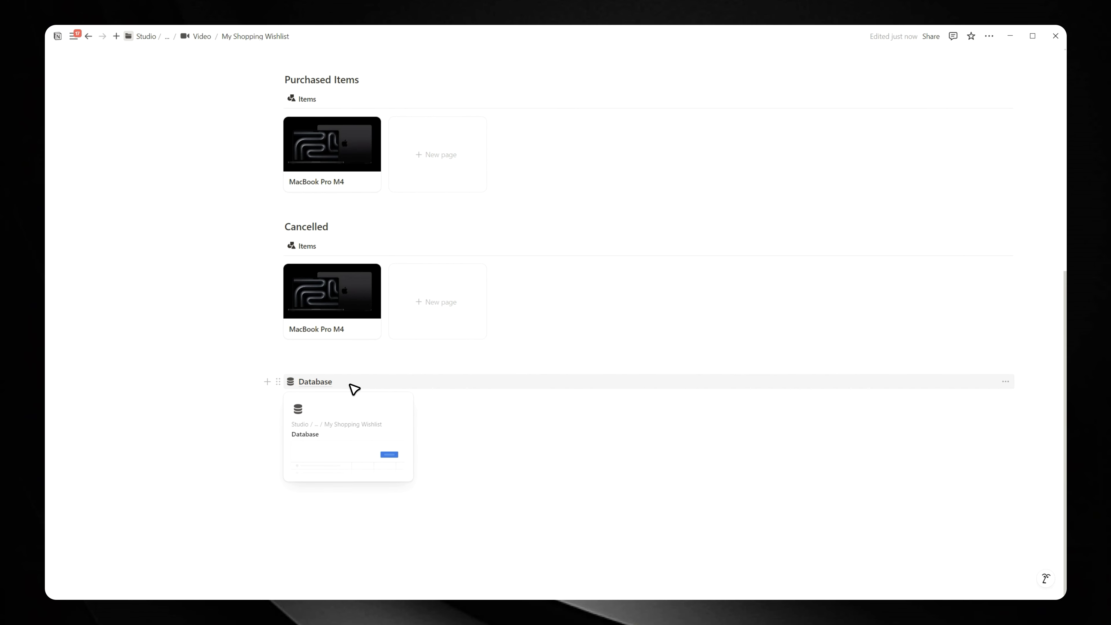
left_click(352, 385)
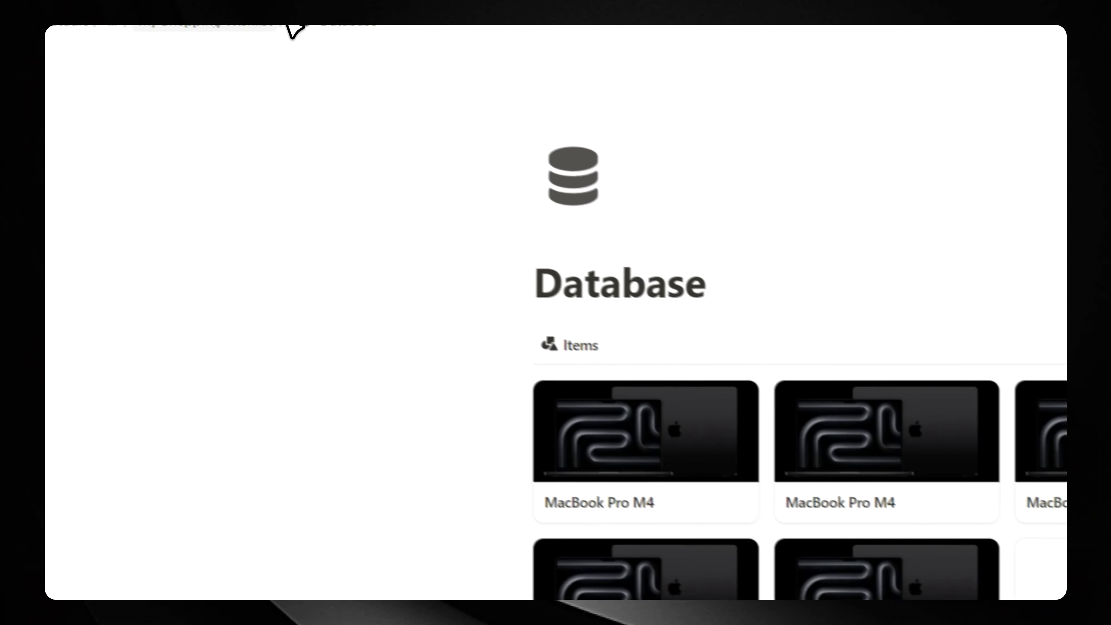
left_click(302, 47)
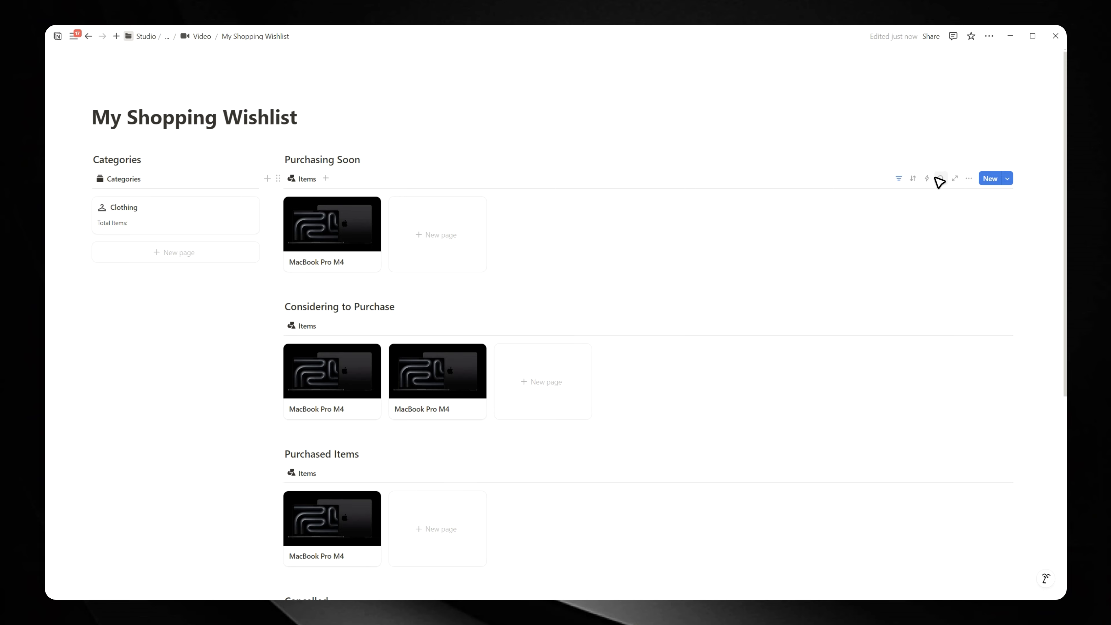
Show Price, Reason to purchase and Priority, in that order, on the cards of the Purchasing Soon gallery.
left_click(968, 178)
left_click(971, 275)
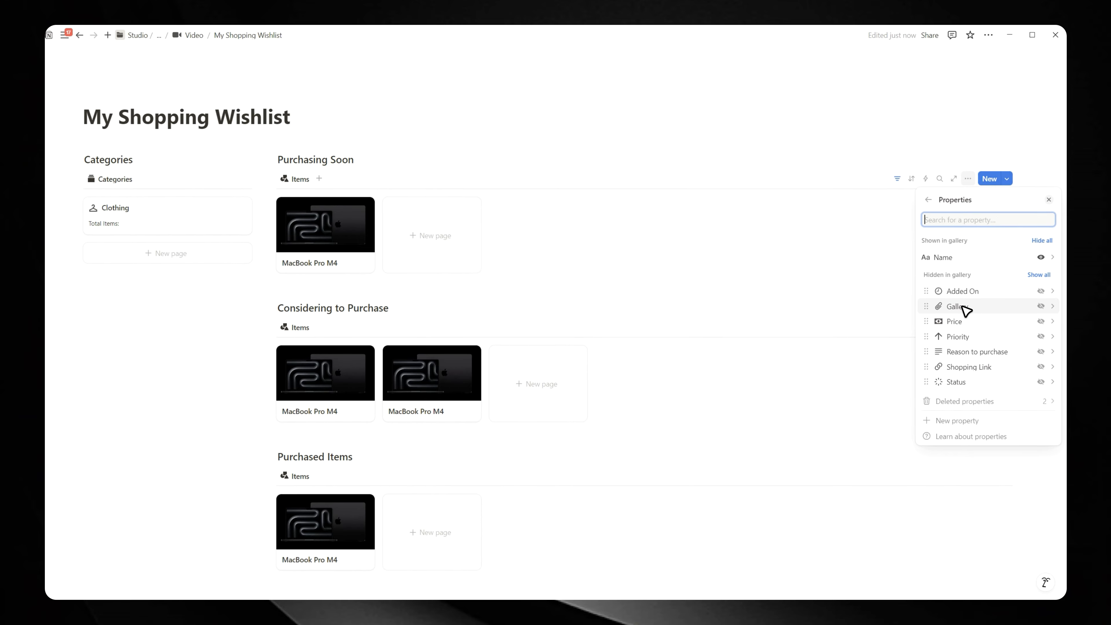
left_click_drag(959, 322, 958, 286)
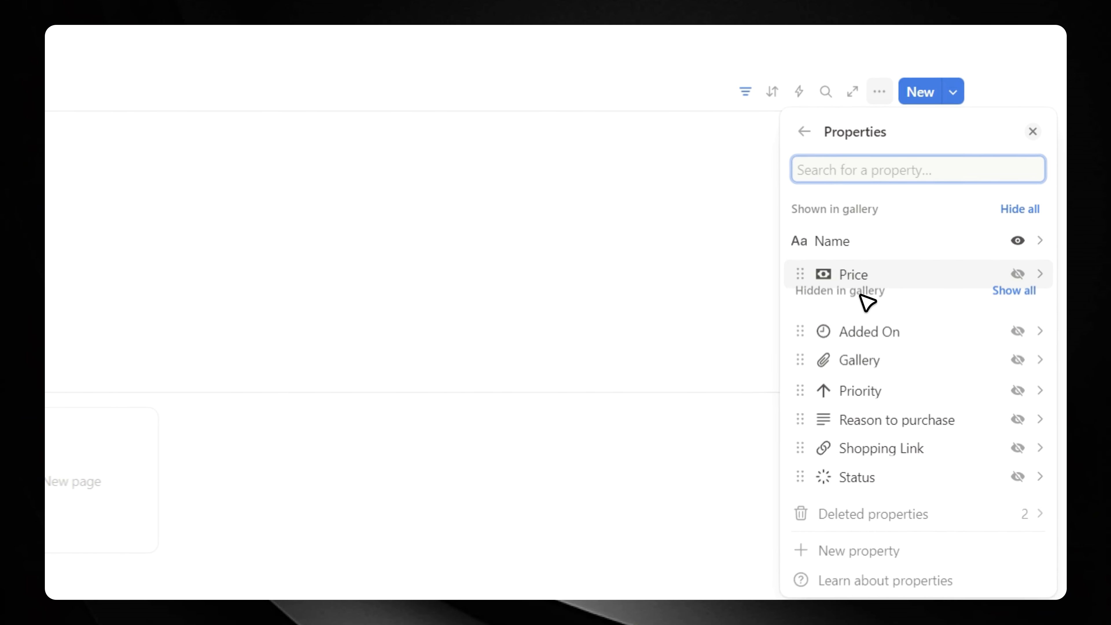
left_click_drag(867, 302, 861, 280)
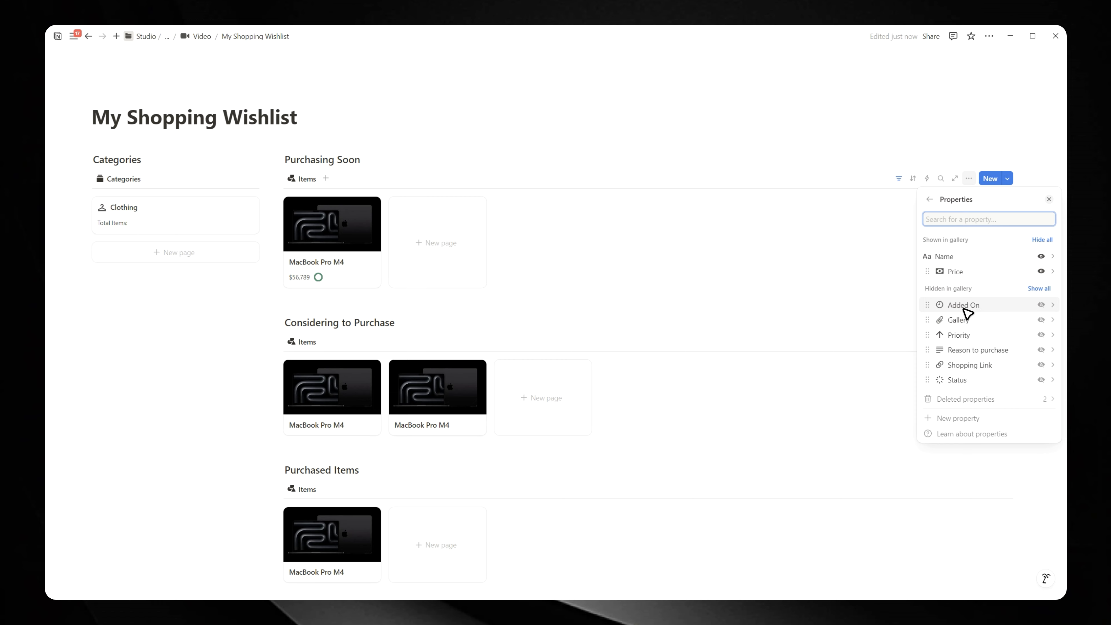
left_click_drag(979, 350, 961, 285)
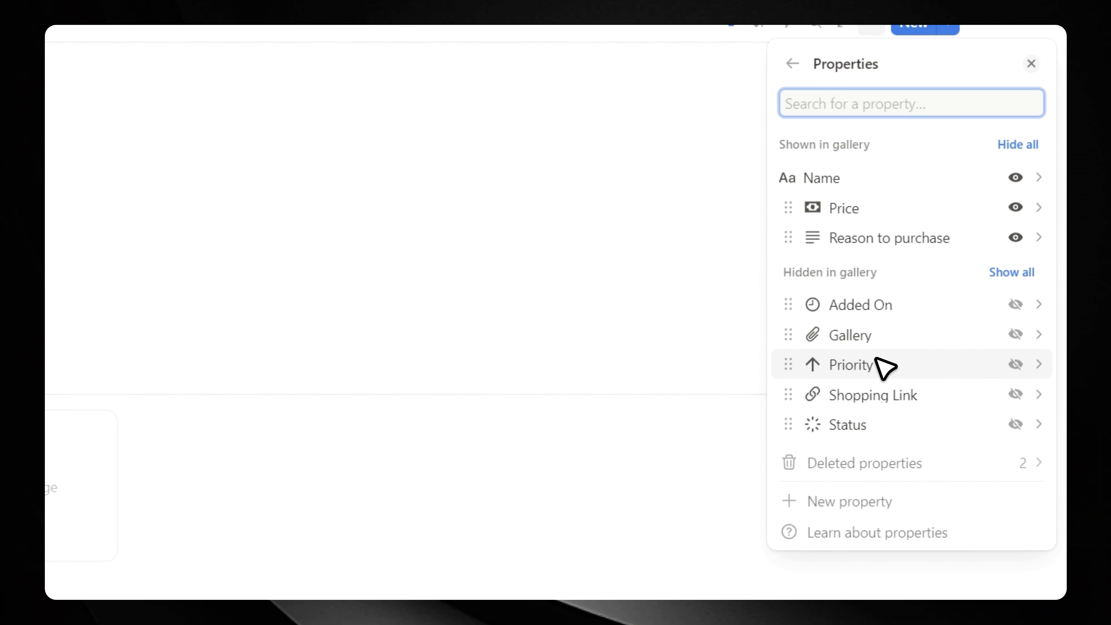
left_click_drag(865, 349, 855, 257)
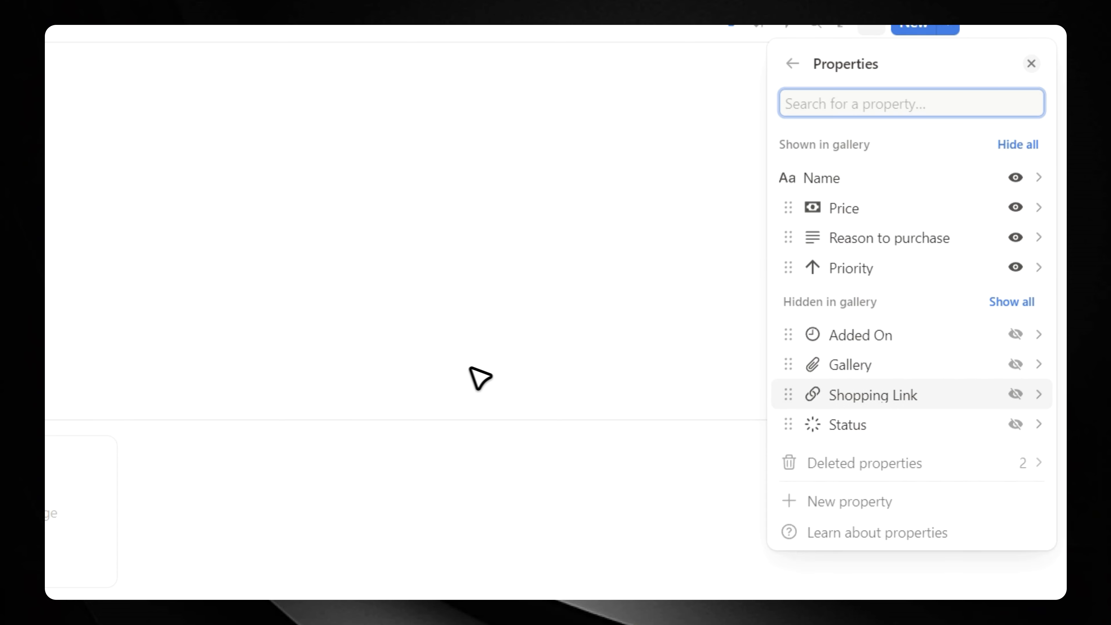
left_click(292, 293)
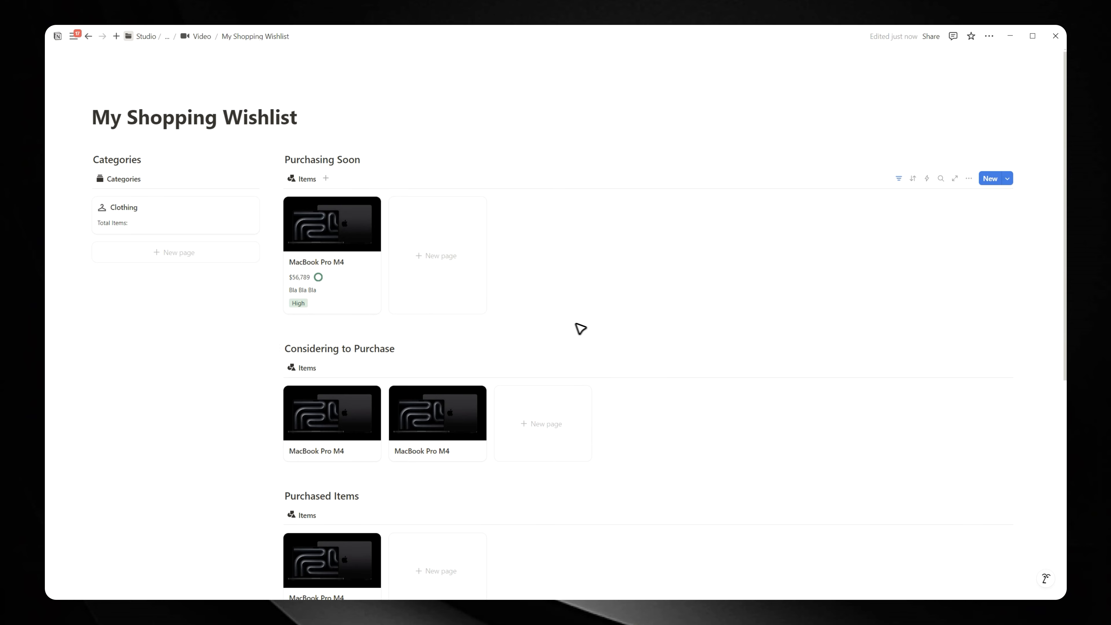
Show Price, Reason to purchase and Priority, in that order, on the cards of the Considering to Purchase gallery.
left_click(969, 367)
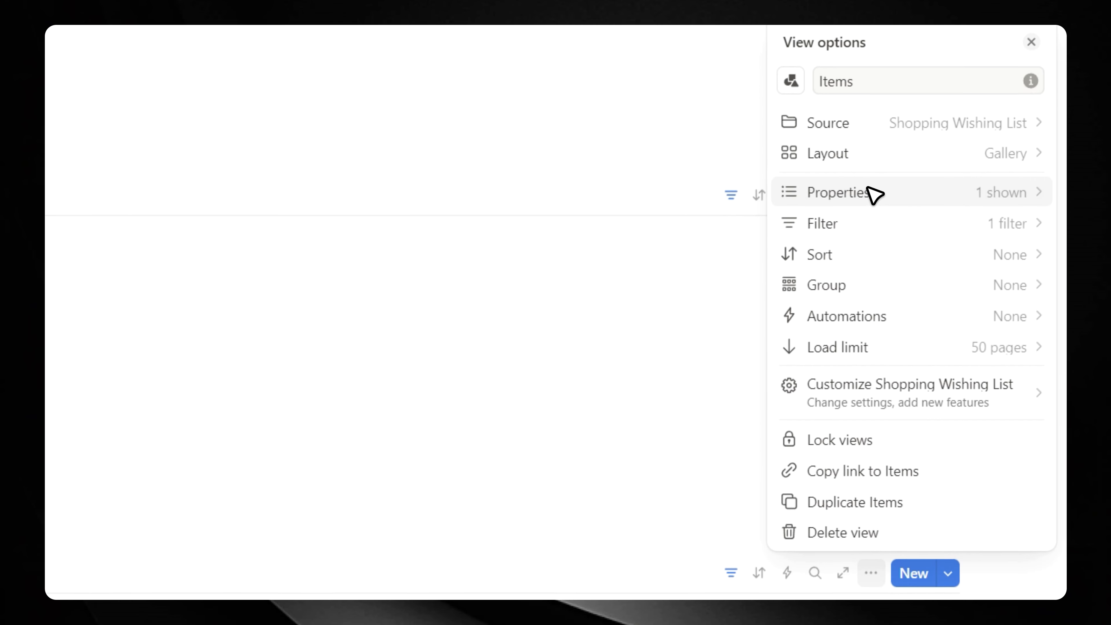
left_click(868, 65)
left_click_drag(855, 310, 858, 219)
left_click_drag(860, 342, 855, 248)
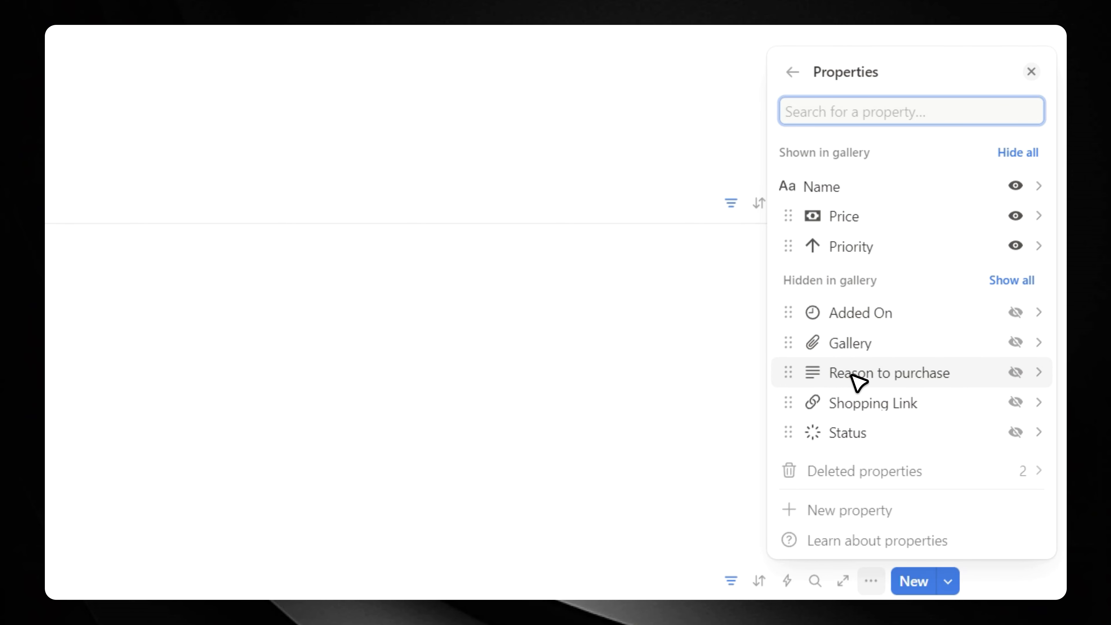
left_click_drag(853, 380, 850, 245)
left_click(400, 350)
Add a two-way Categories relation property to the Purchasing Soon MacBook Pro M4 item, linked to the Categories database in My Shopping Wishlist.
scroll(407, 354, "down", 5)
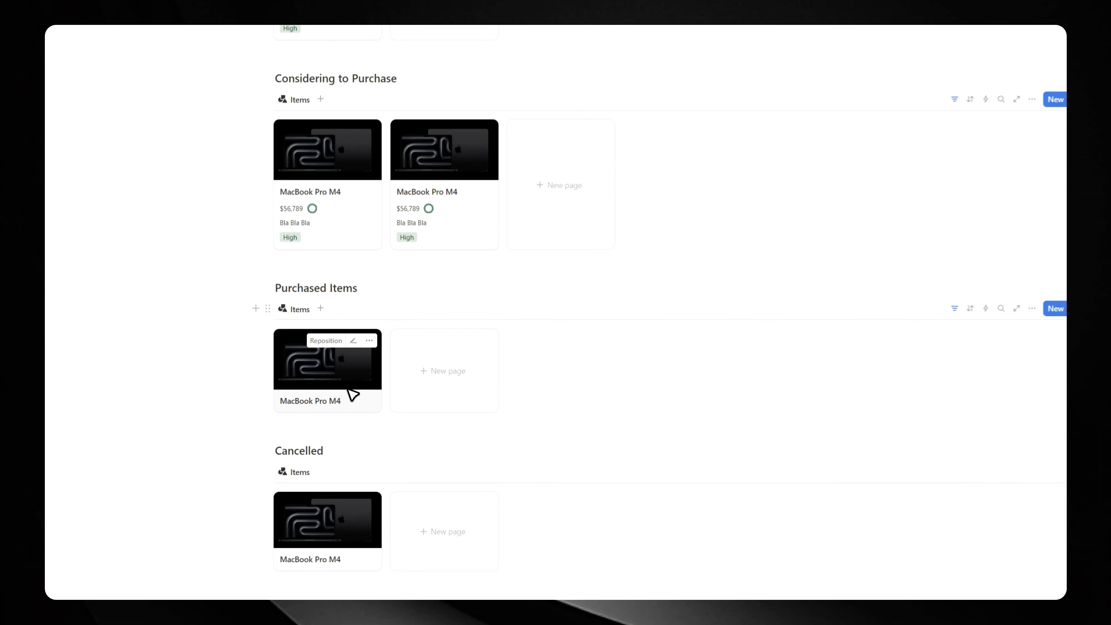
scroll(348, 532, "down", 5)
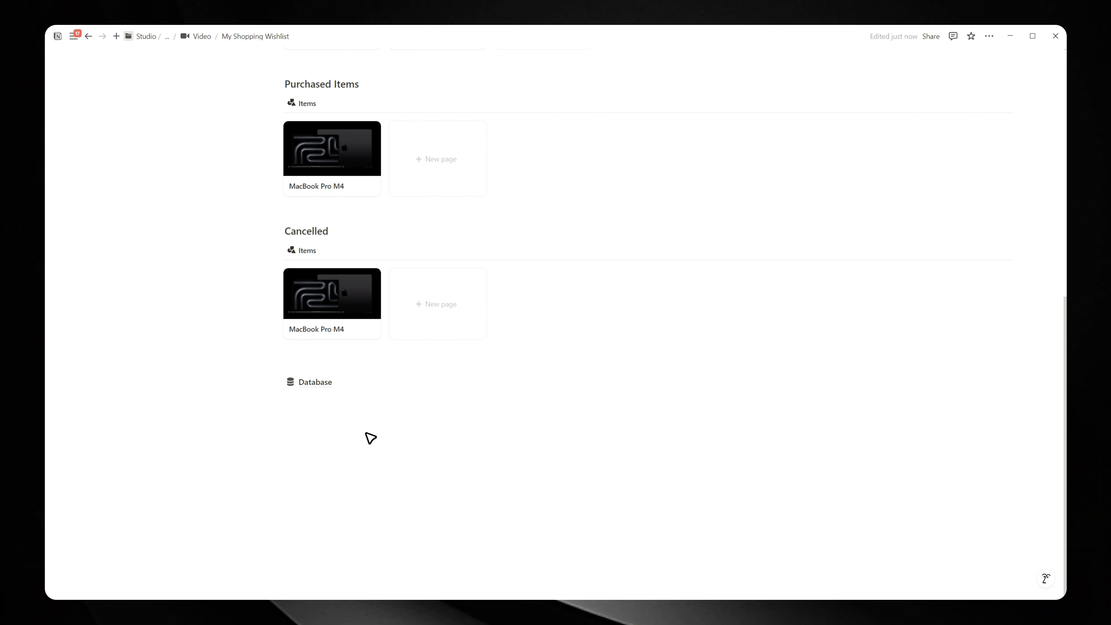
scroll(370, 437, "up", 10)
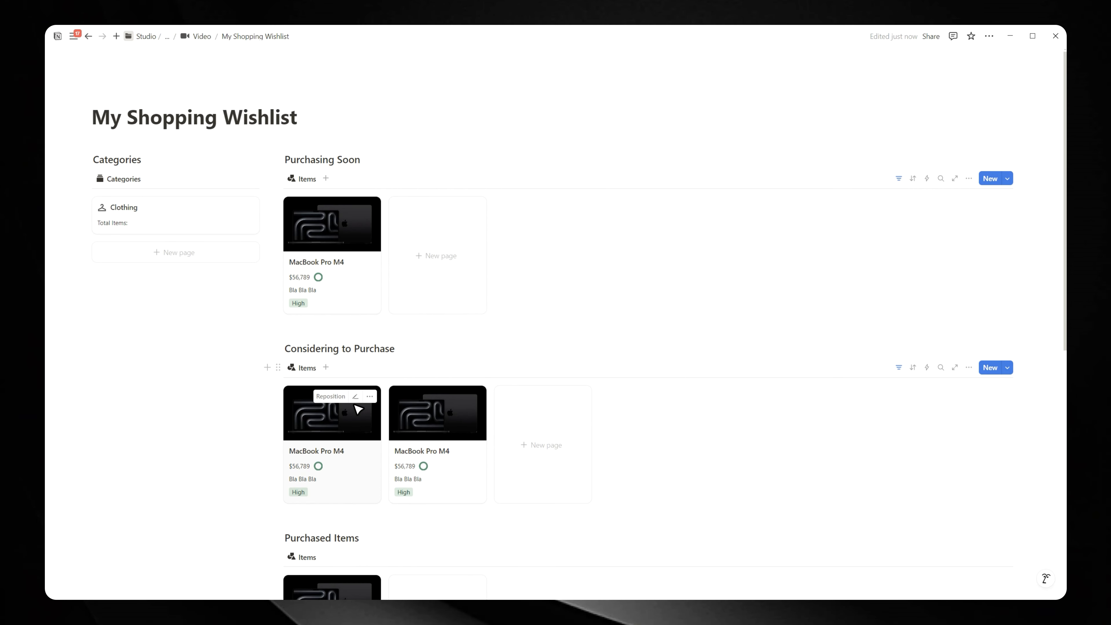
left_click(339, 248)
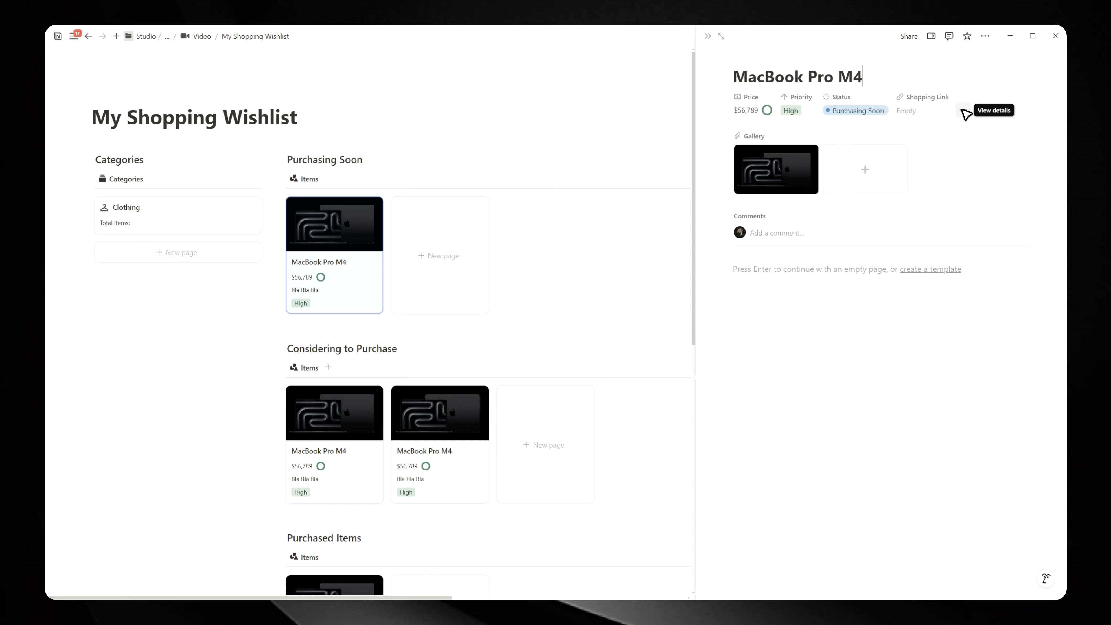
left_click(963, 112)
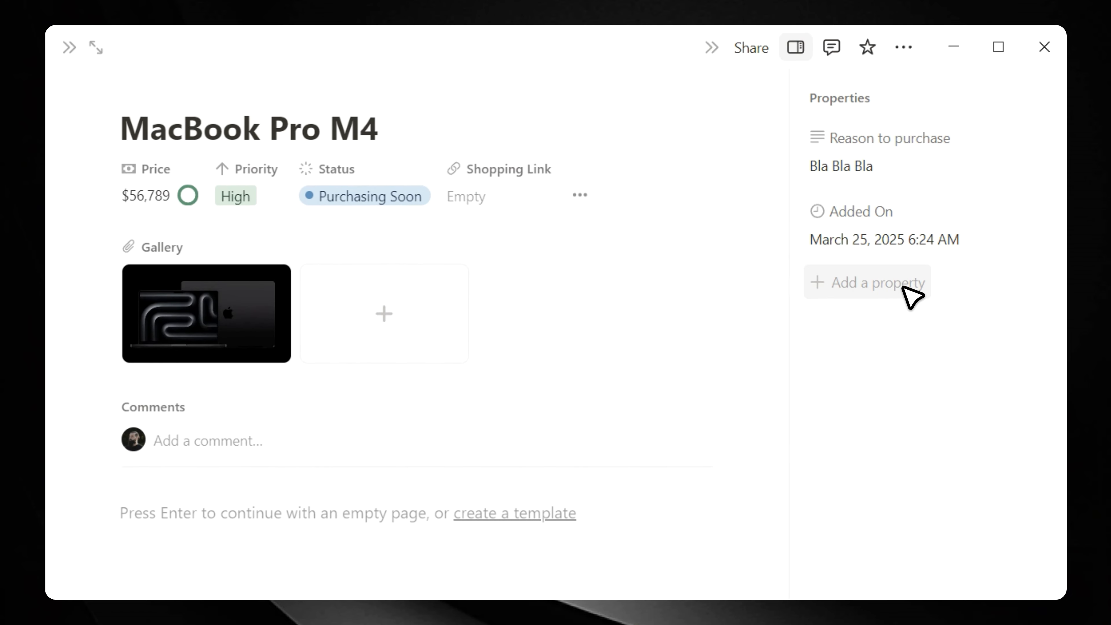
left_click(873, 285)
type("rel")
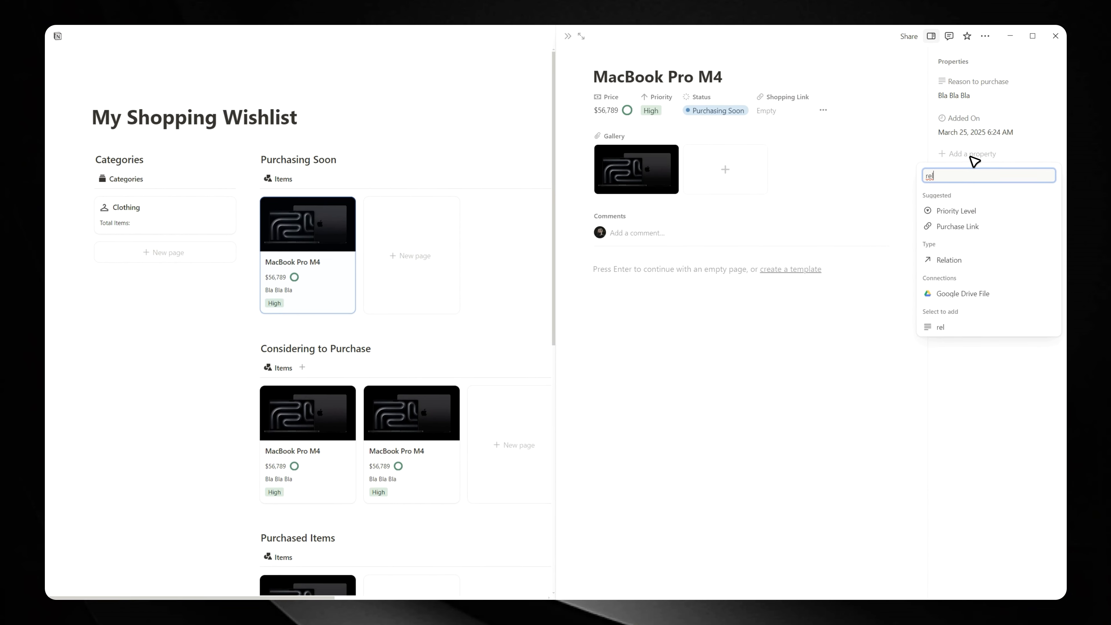
left_click(949, 259)
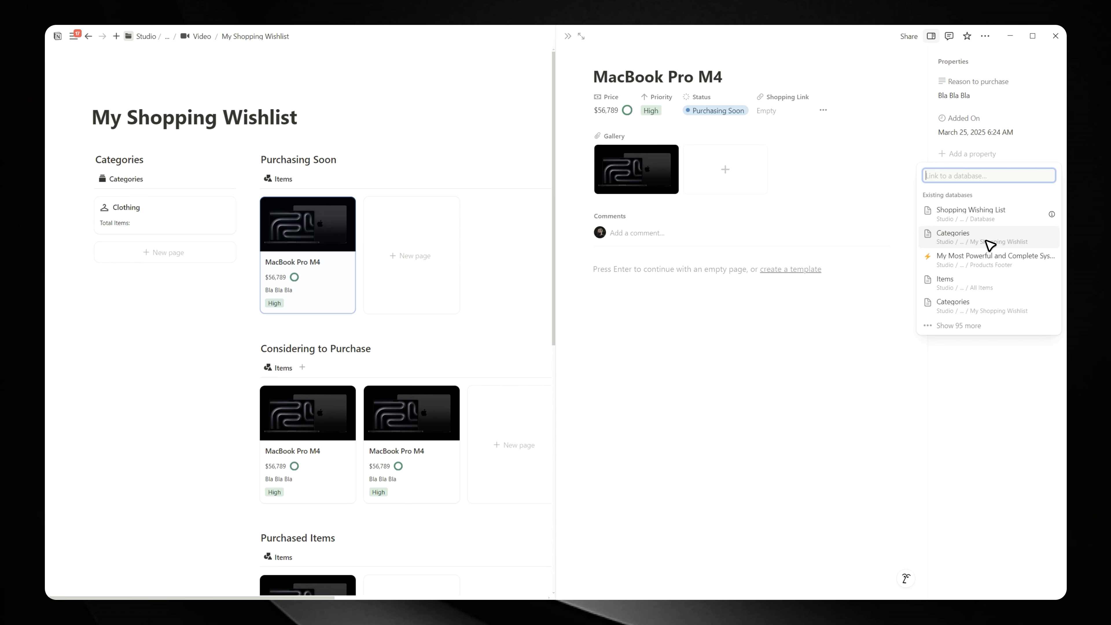
left_click(990, 245)
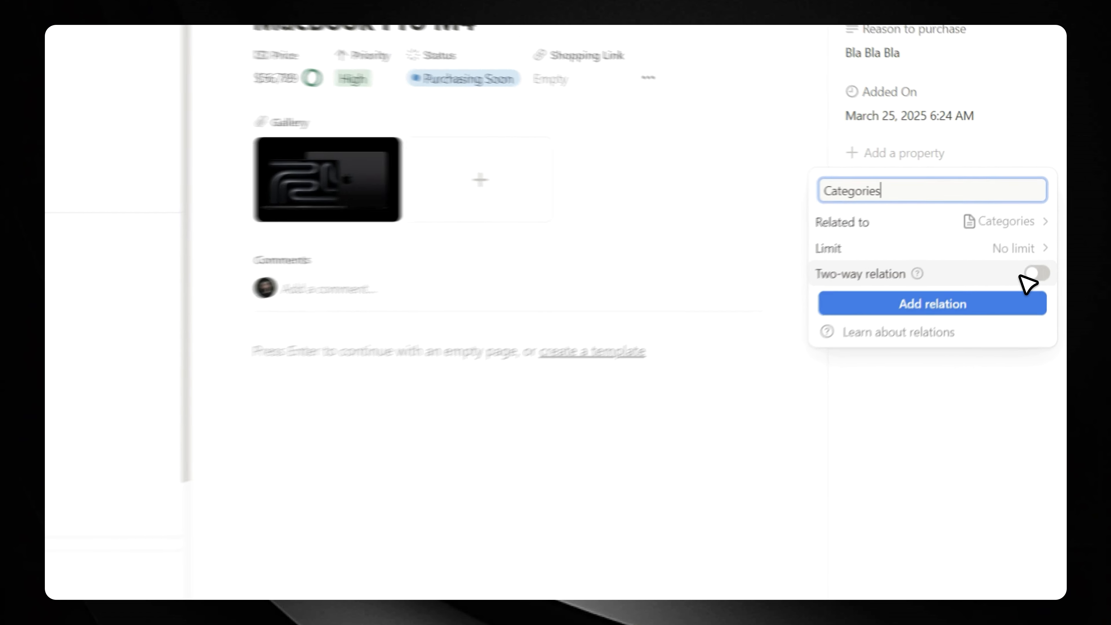
left_click(1035, 274)
left_click(932, 304)
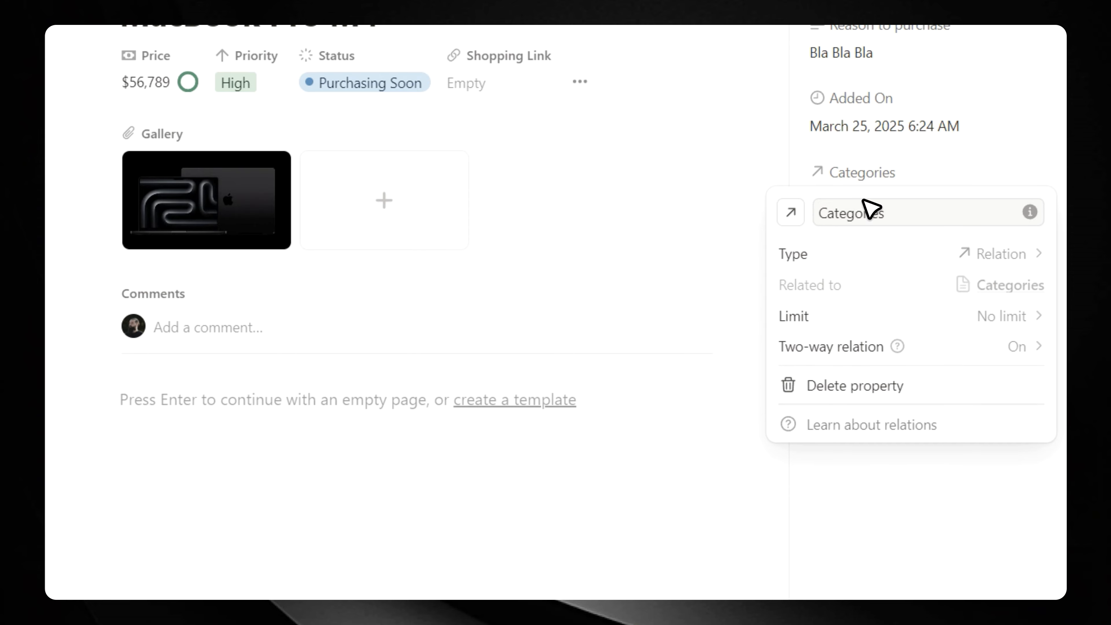
Change the icon of the Categories relation property to the stack icon, filtering the icons for "stack".
double_click(853, 216)
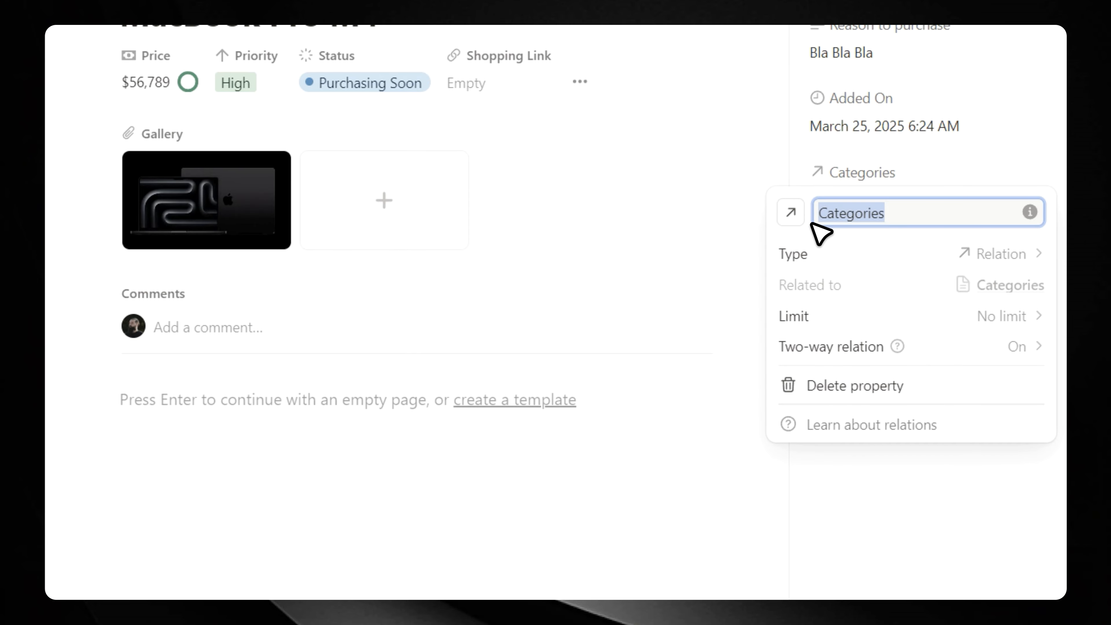
left_click(793, 216)
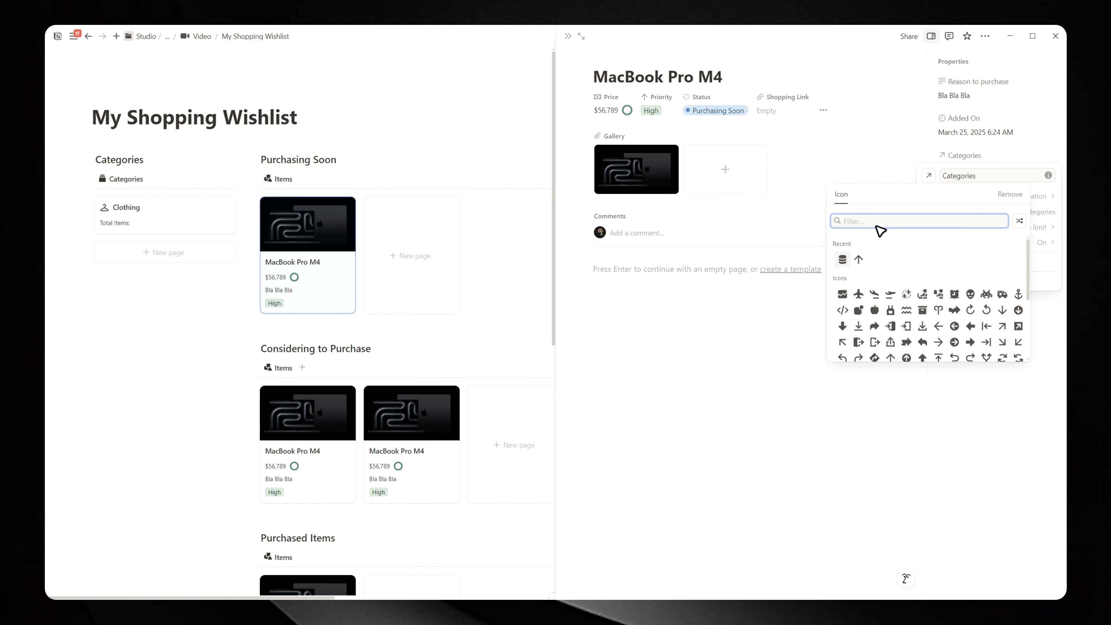
type("stack")
left_click(842, 260)
left_click(870, 315)
Link the Purchasing Soon MacBook Pro M4 item and a Considering to Purchase item to the Clothing category.
left_click(976, 170)
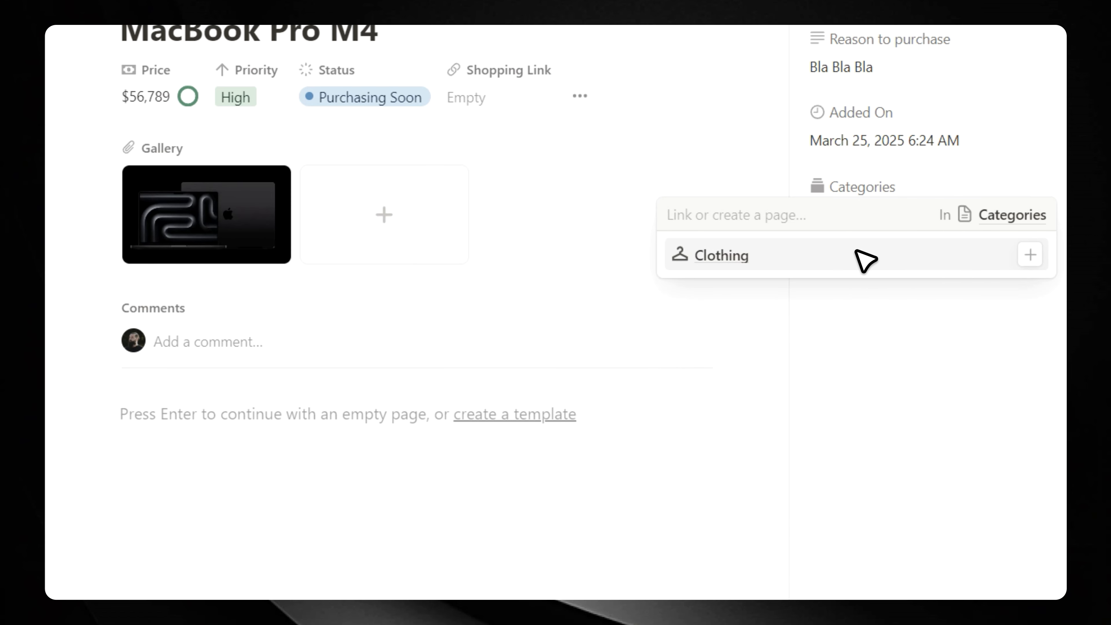
left_click(862, 258)
scroll(924, 471, "down", 5)
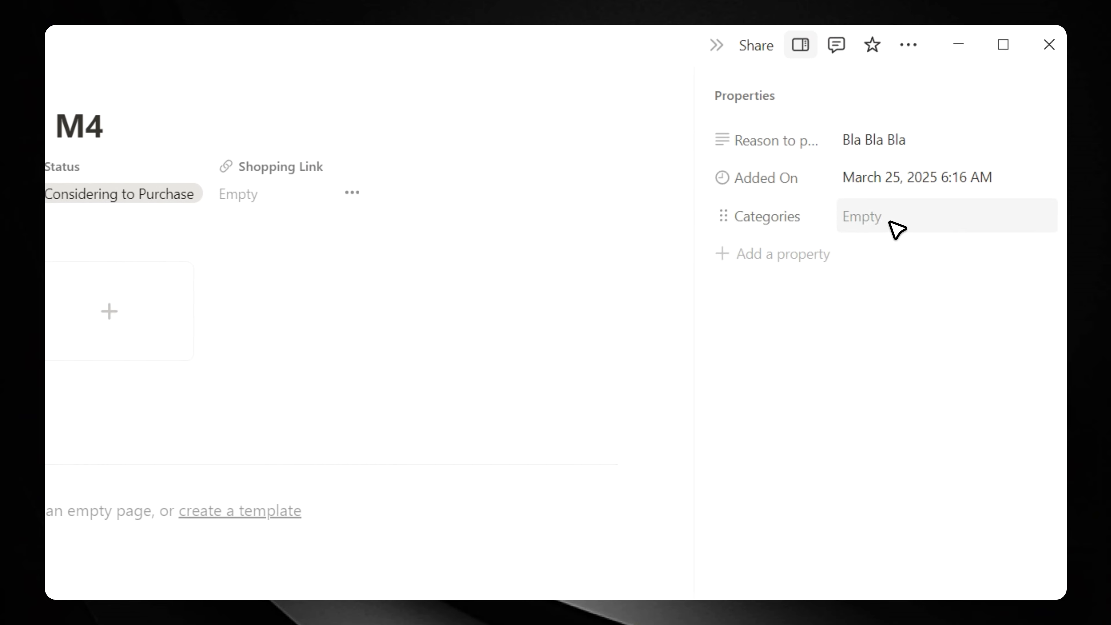
left_click(888, 217)
left_click(765, 259)
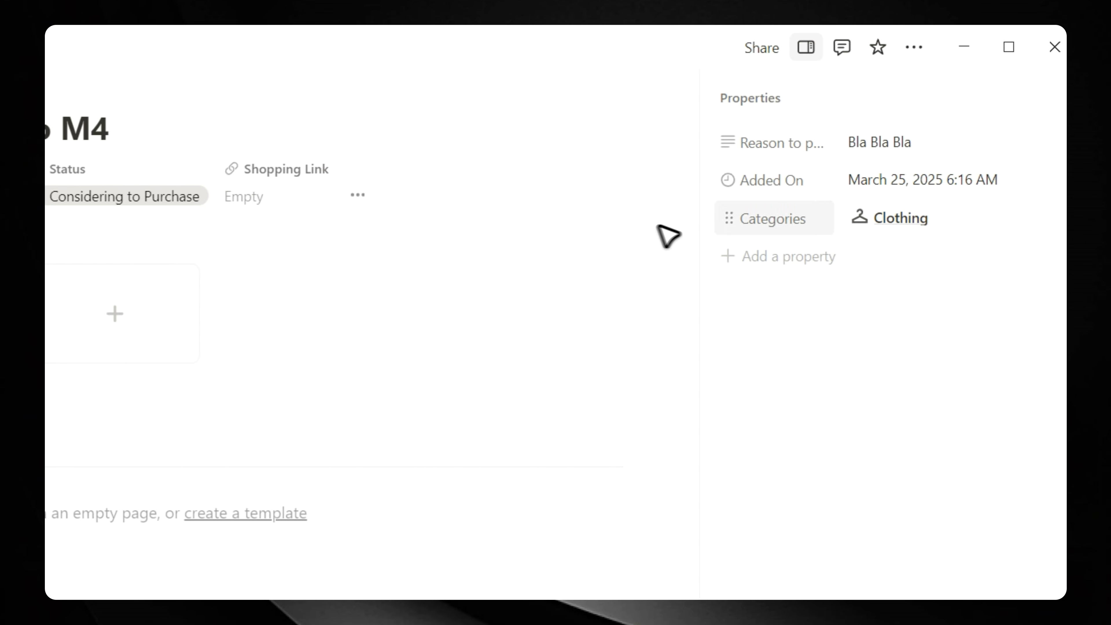
left_click(646, 47)
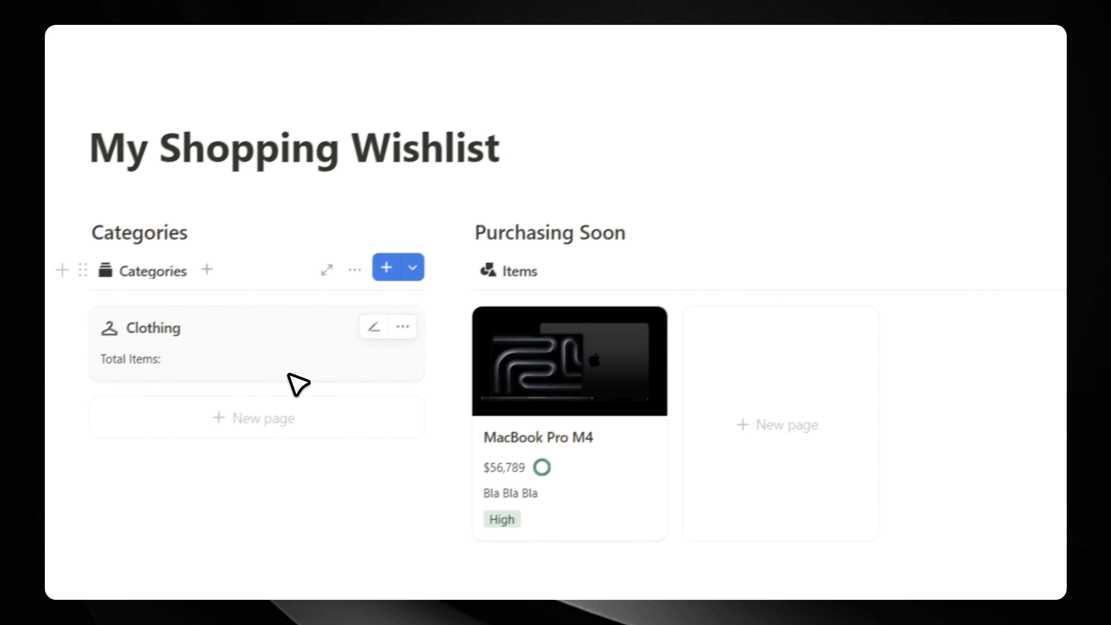
Add an Electronics page to the Categories gallery and give it the plug icon, filtering the icons for "elec".
left_click(297, 391)
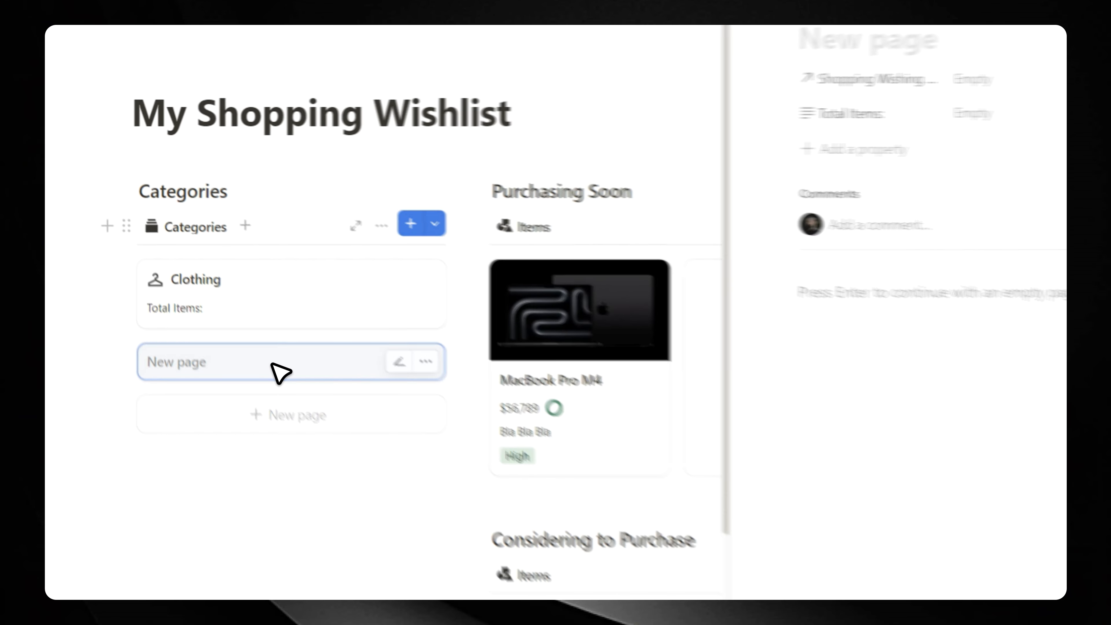
type("Electronics")
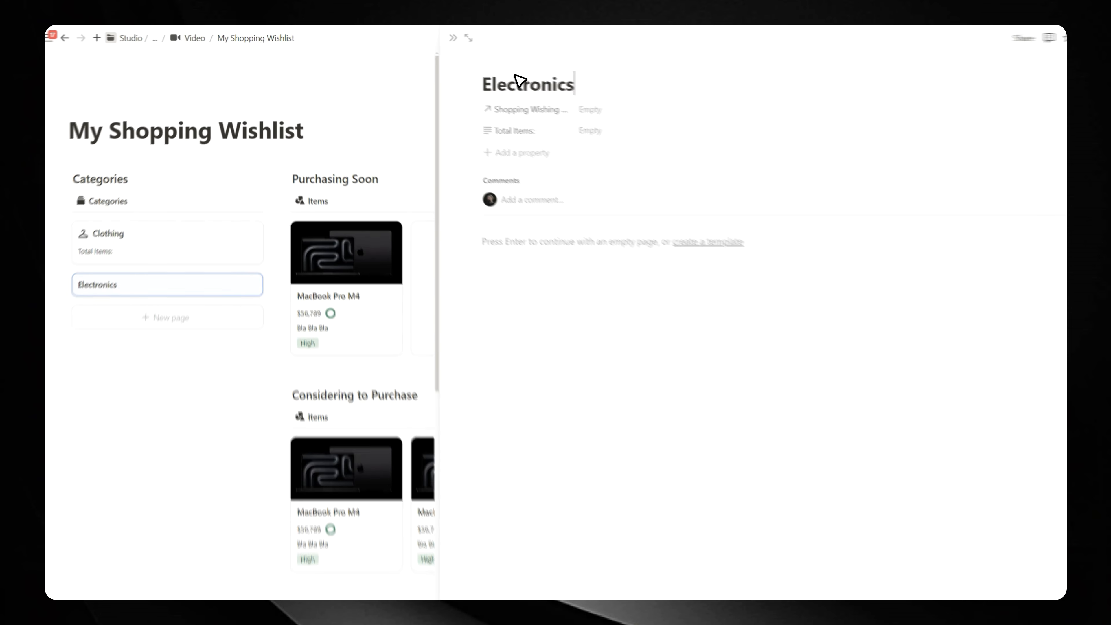
left_click(467, 58)
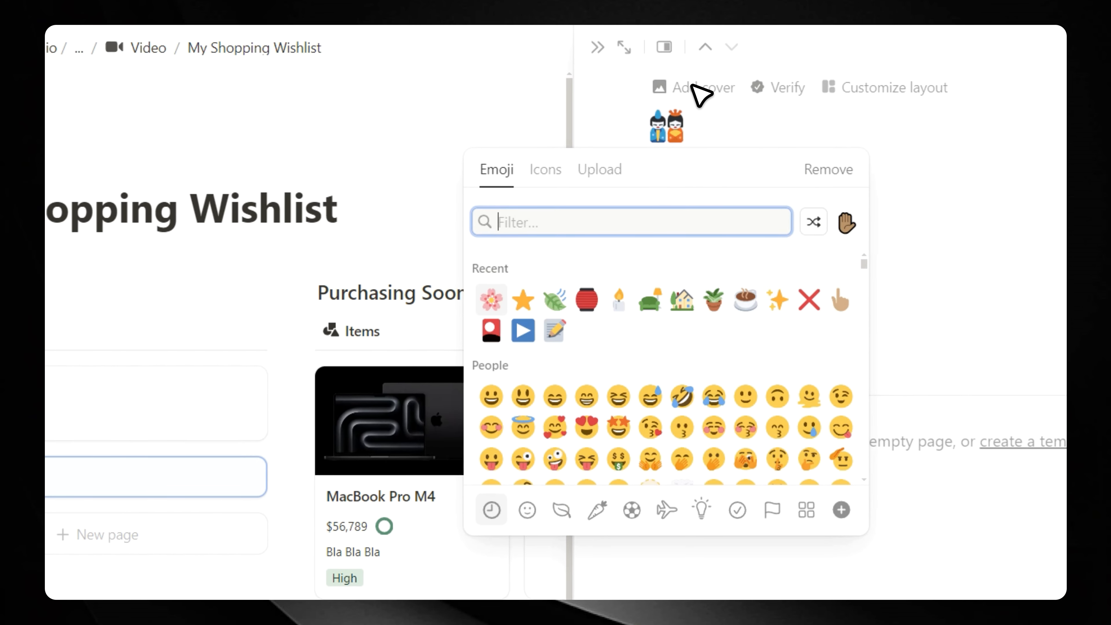
left_click(544, 175)
type("elec")
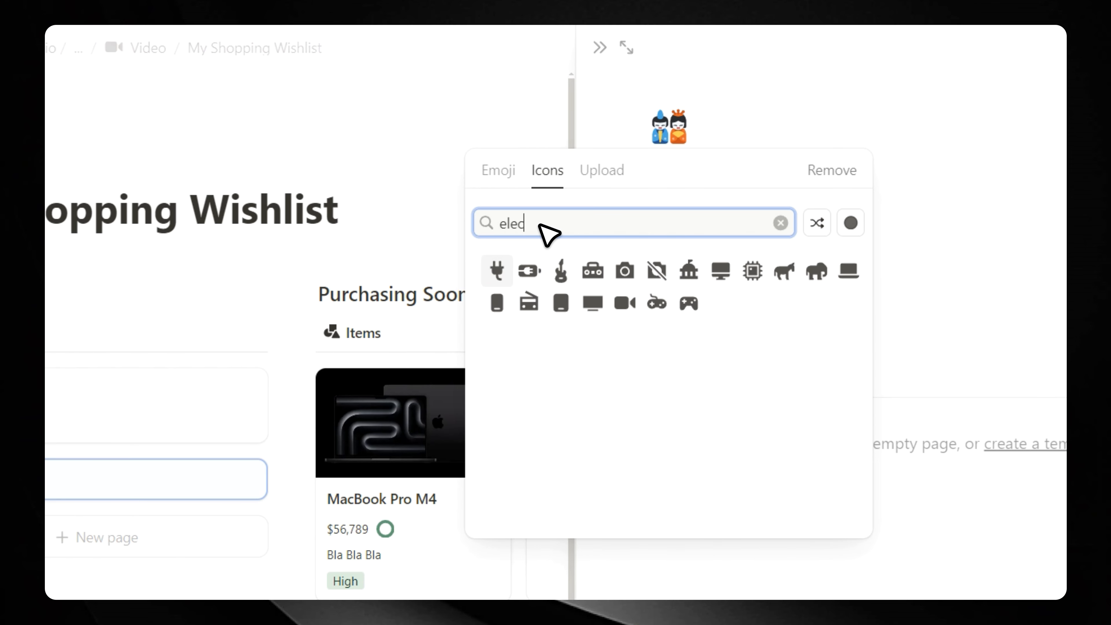
left_click(497, 271)
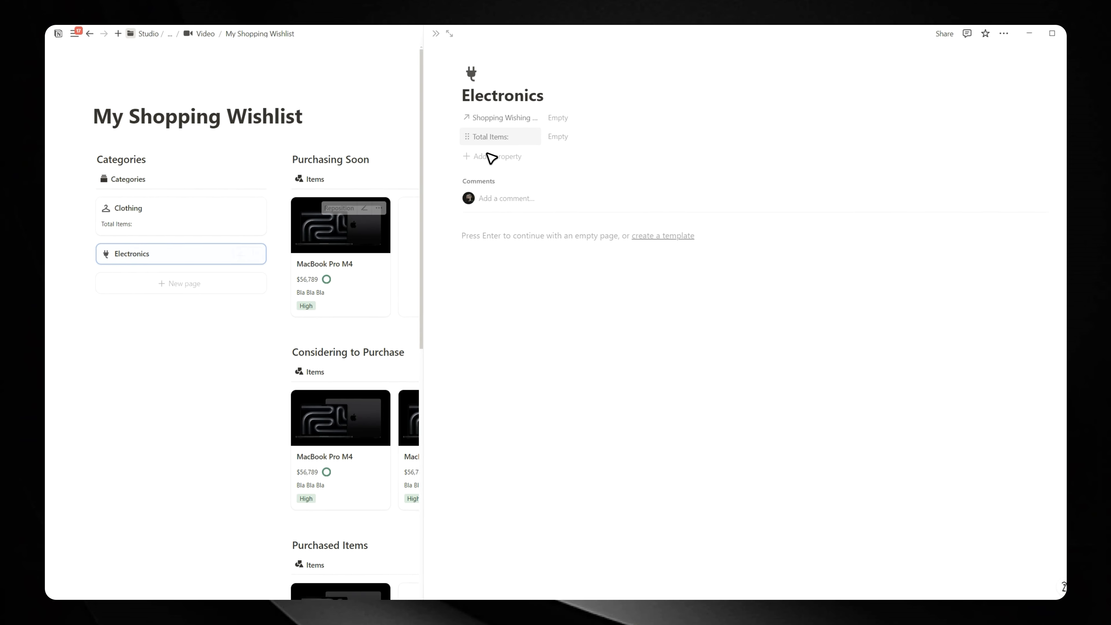
Enter "Total Items:" as the Total Items value of the Electronics page and close the page.
left_click(558, 137)
type("Total Items:")
key("Return")
left_click(435, 33)
Create a Categories template named Category and give its Shopping Wishing List relation the checklist icon, filtering the icons for "Items".
left_click(261, 178)
left_click(296, 252)
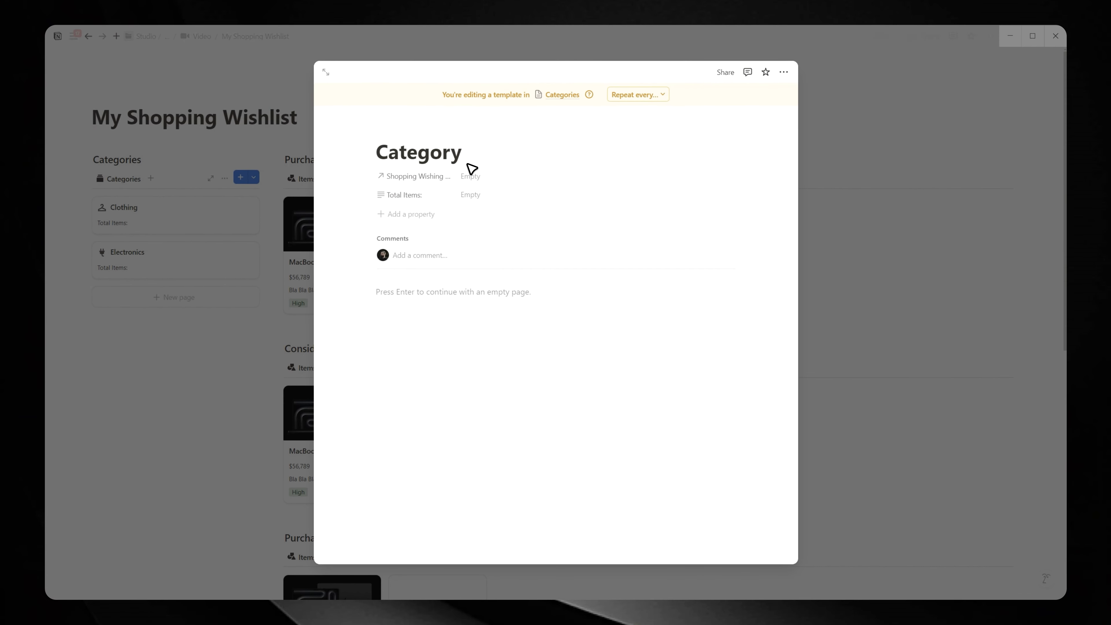
left_click(433, 176)
left_click(420, 195)
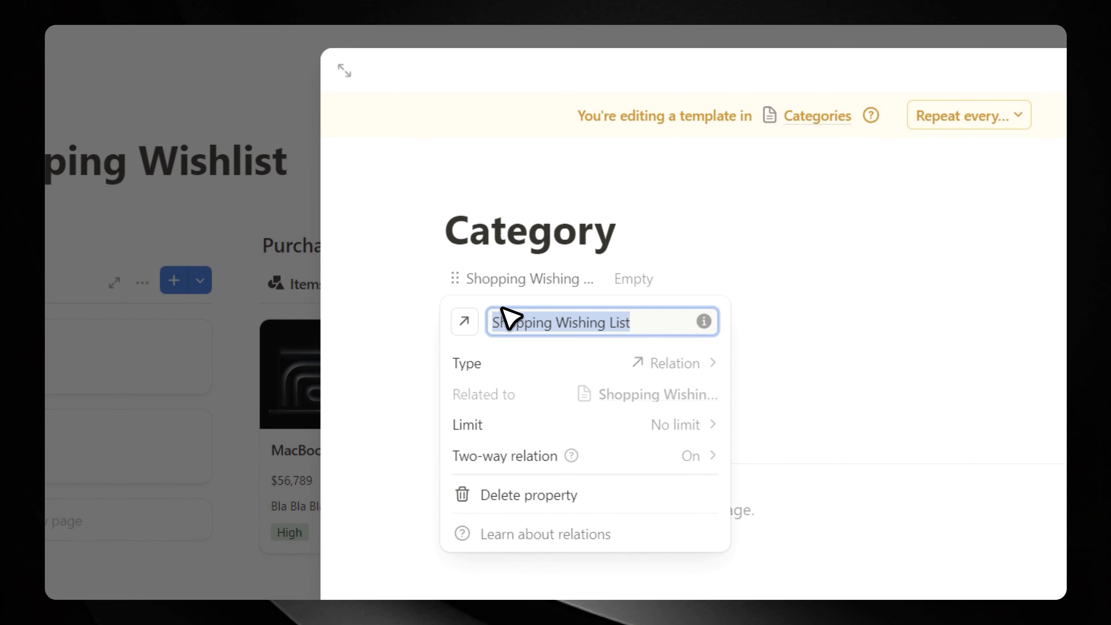
left_click(462, 322)
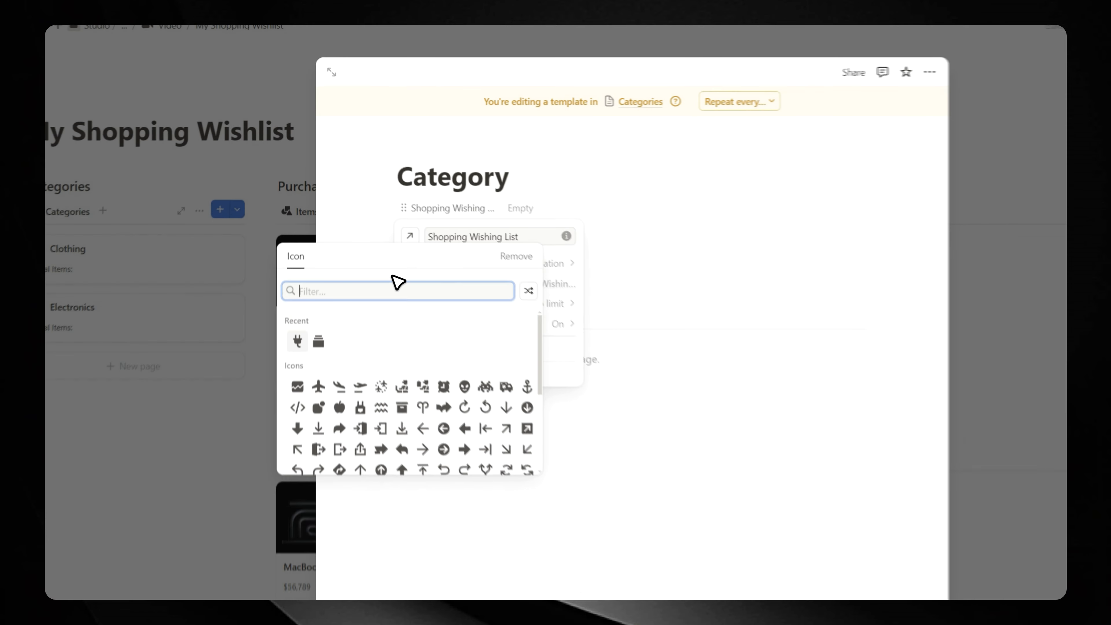
type("Items")
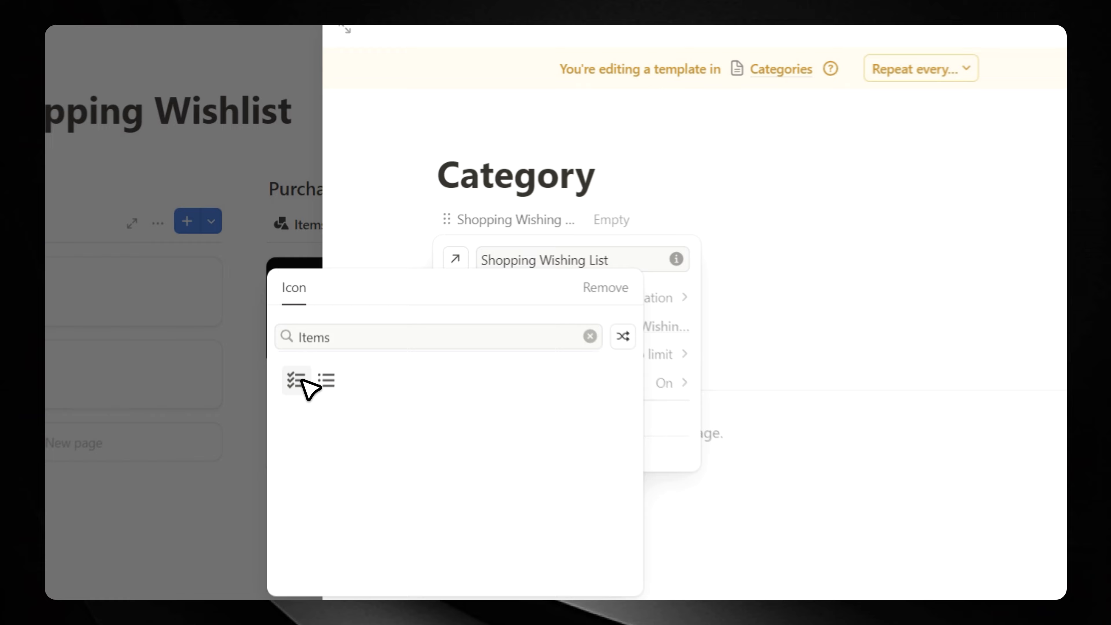
left_click(300, 263)
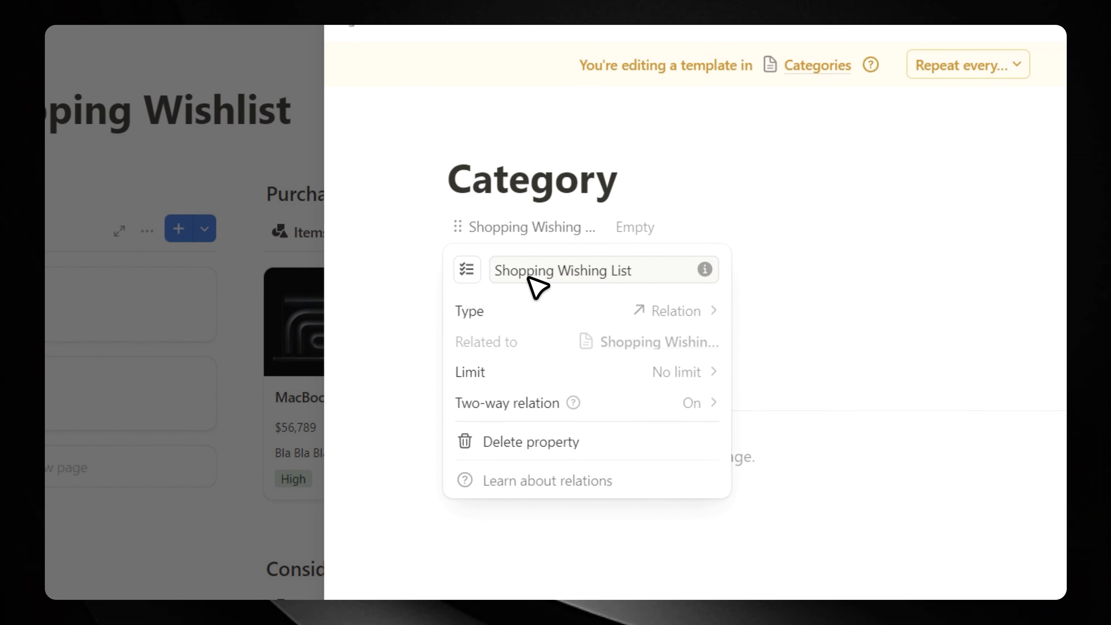
Rename the Shopping Wishing List relation property in the Category template to Items.
left_click(638, 227)
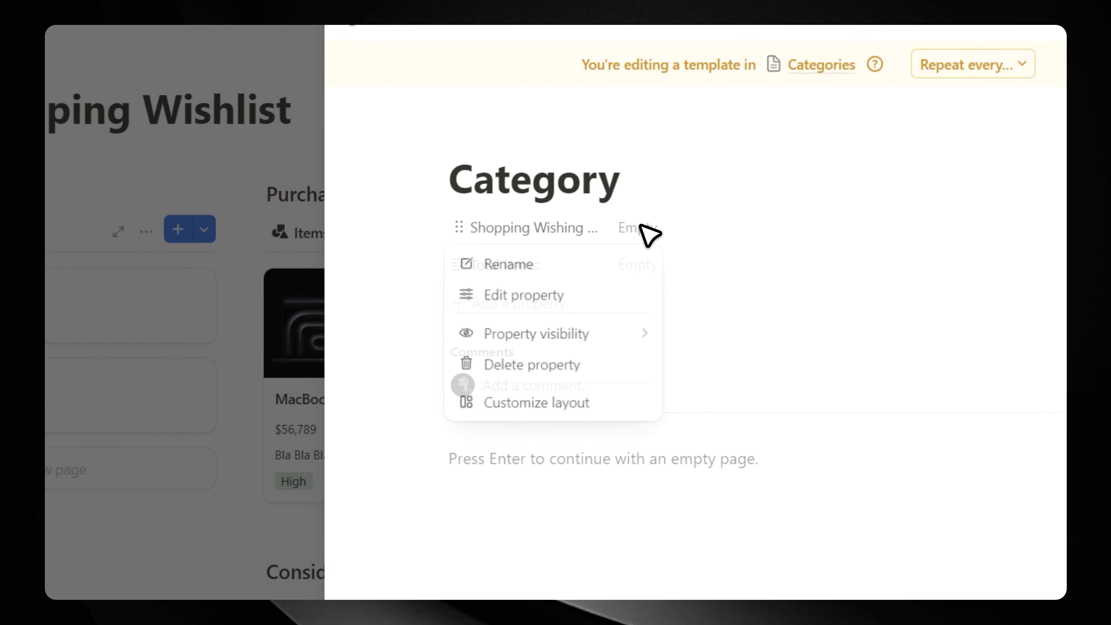
left_click(557, 233)
left_click(541, 264)
type("Items")
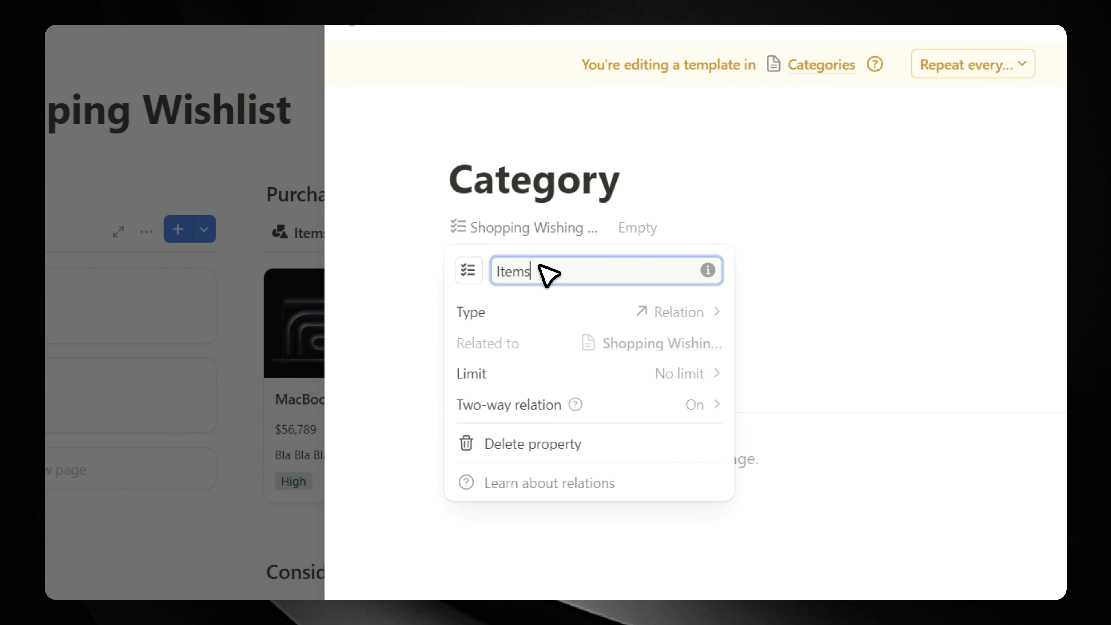
left_click(899, 229)
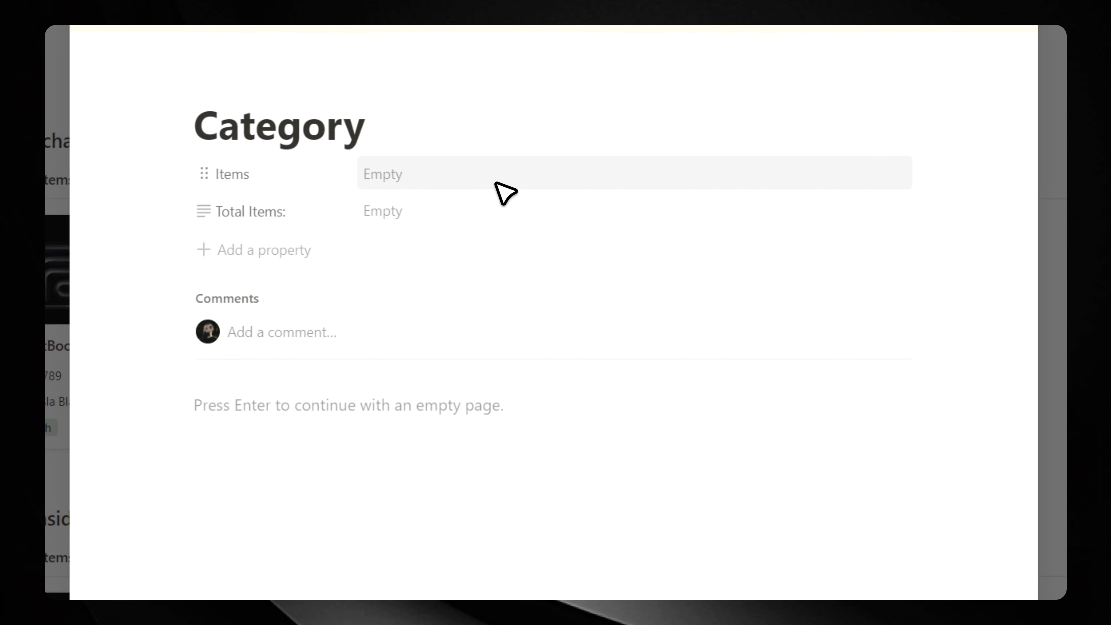
Link one MacBook Pro M4 item in the Items relation of the Category template.
left_click(477, 181)
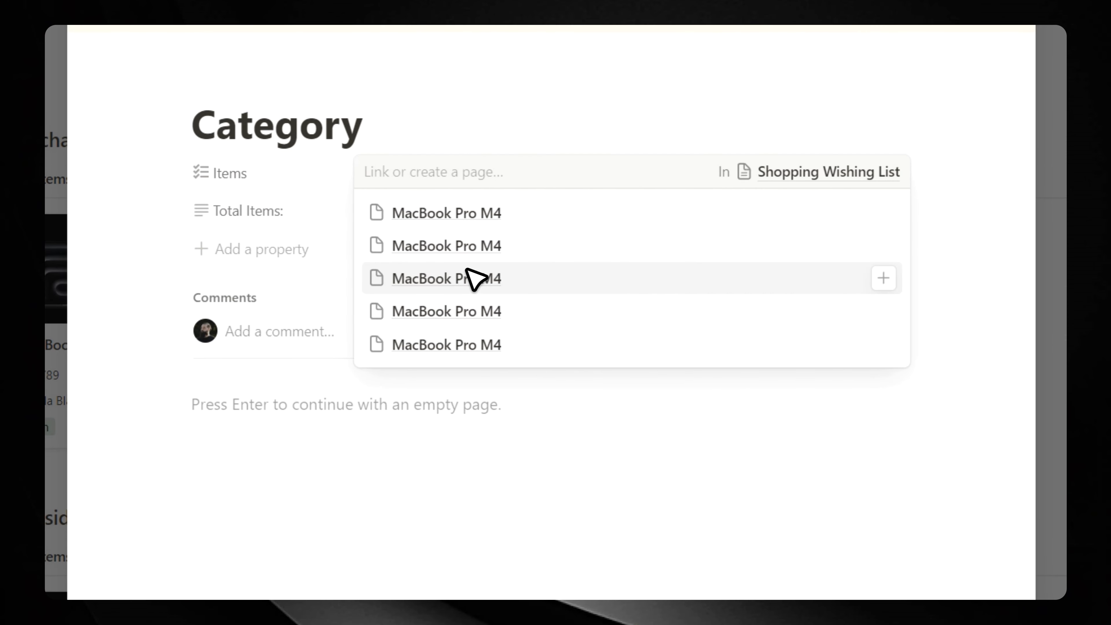
left_click(486, 275)
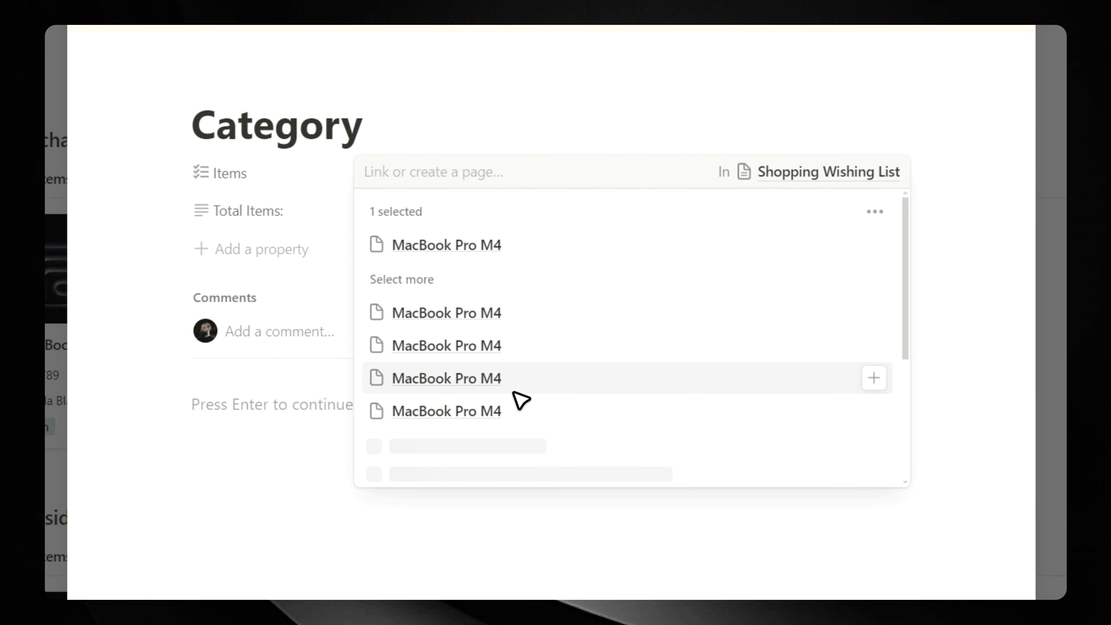
left_click(276, 388)
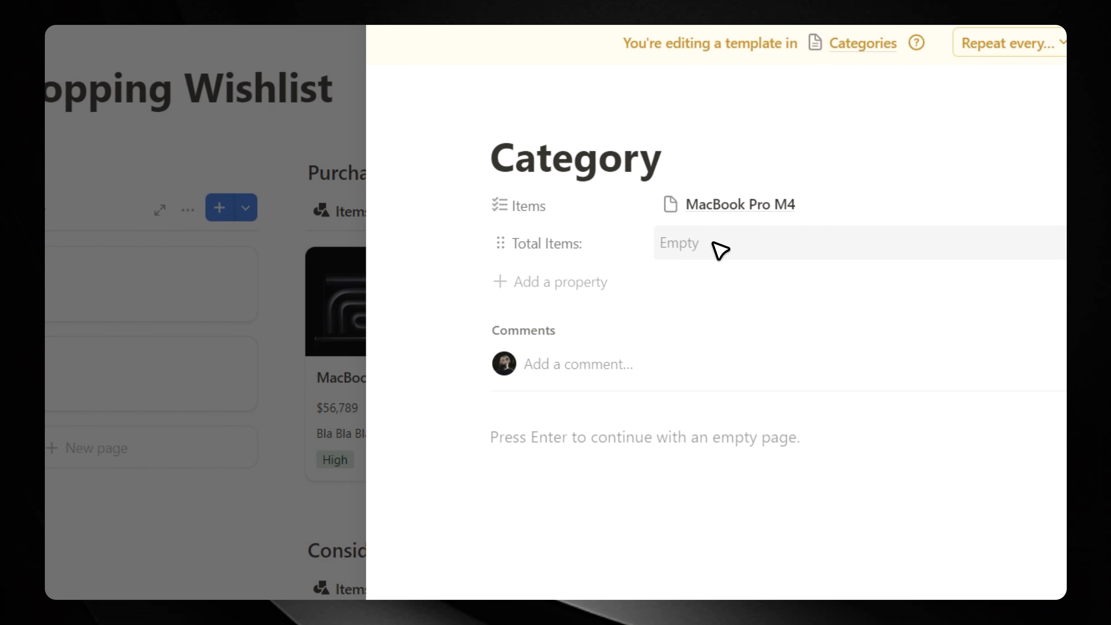
Fill the Category template's Total Items property with the text "Total Items:" in bold.
left_click(720, 251)
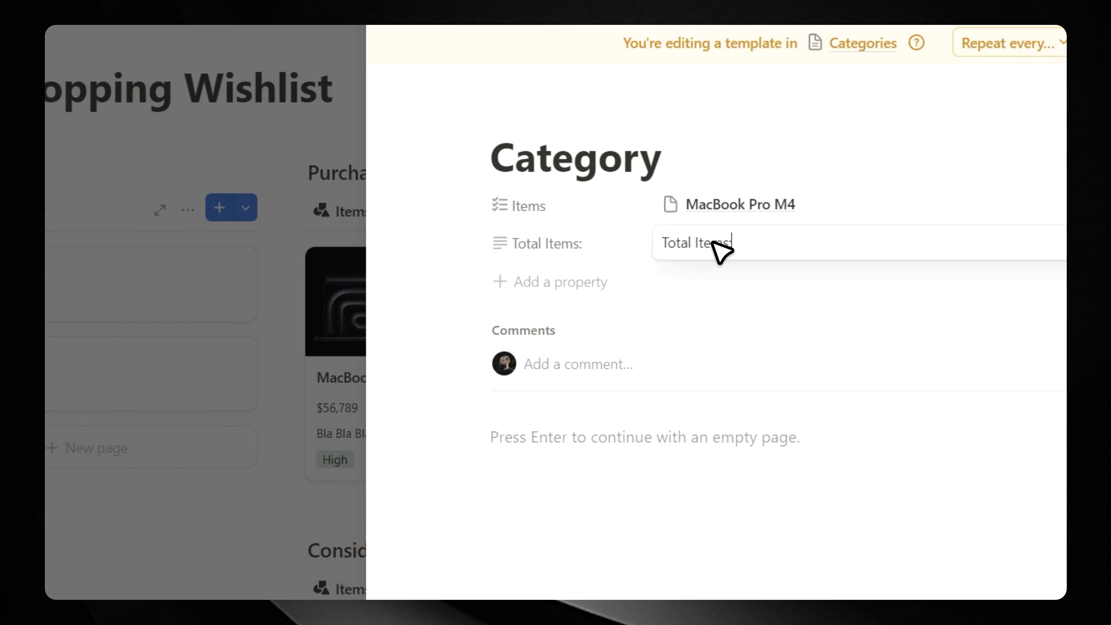
key("ctrl+b")
left_click(738, 312)
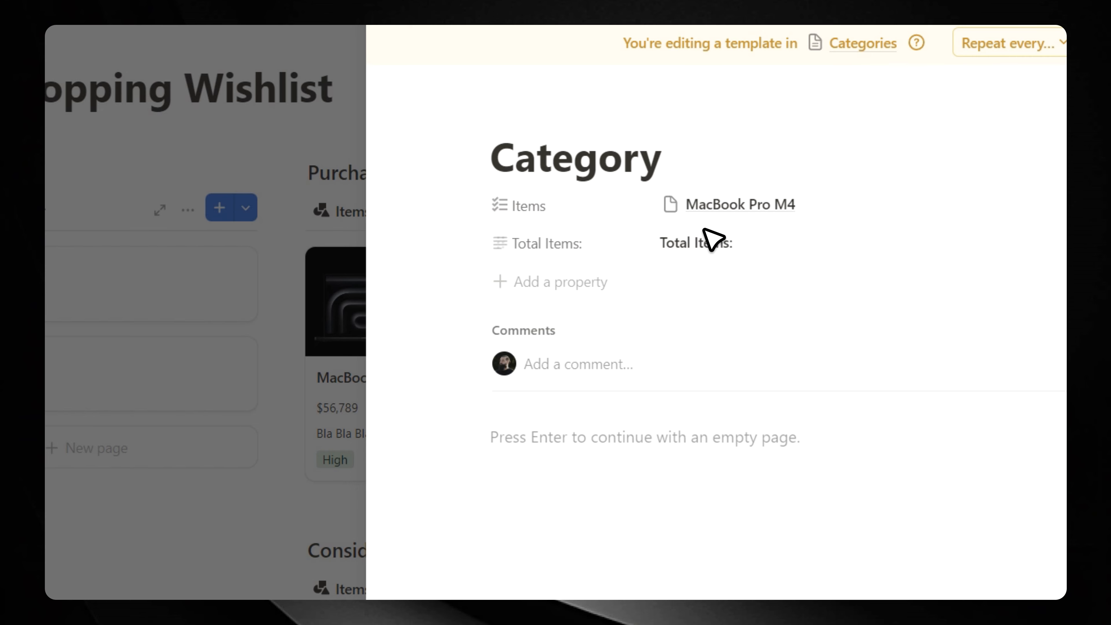
left_click(703, 240)
key("ctrl+a")
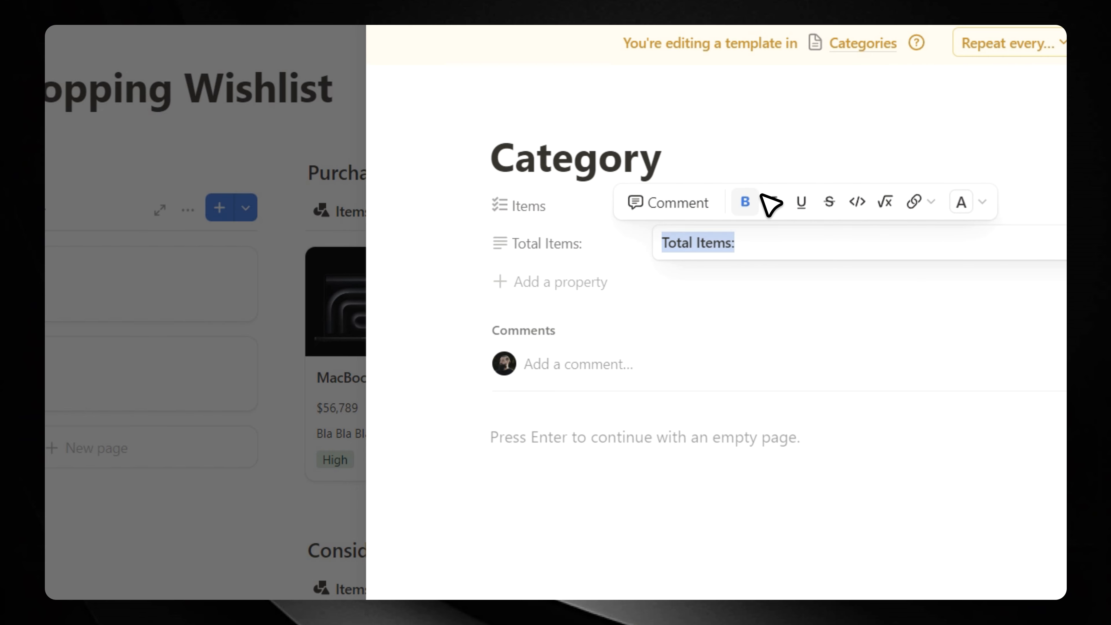
left_click(788, 348)
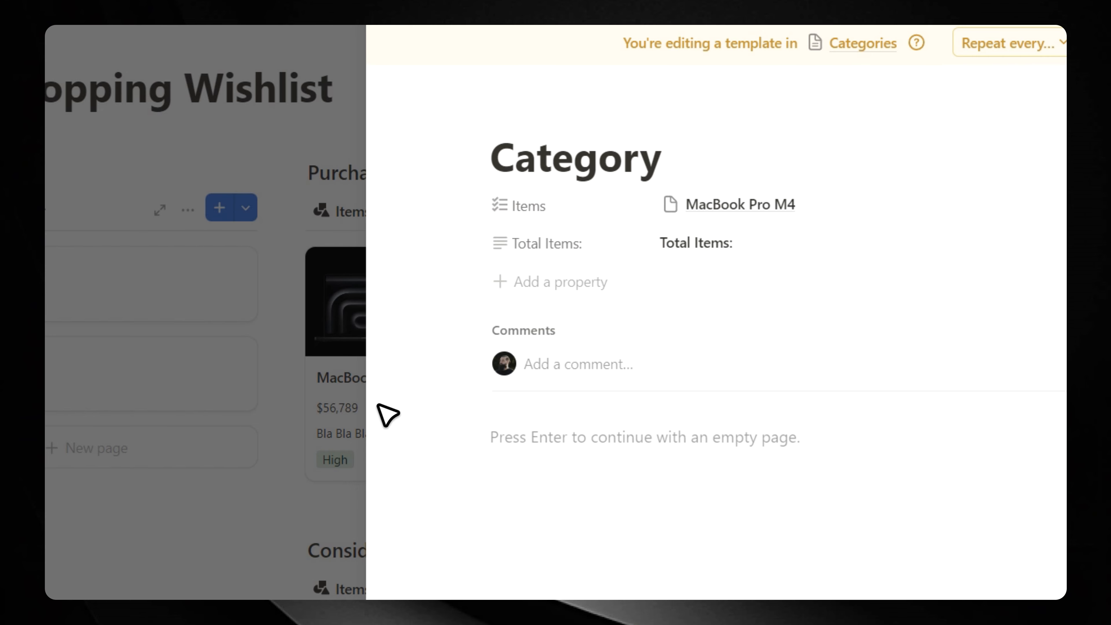
Give the Category template the circled down-arrow icon and close the template.
left_click(528, 112)
left_click(533, 202)
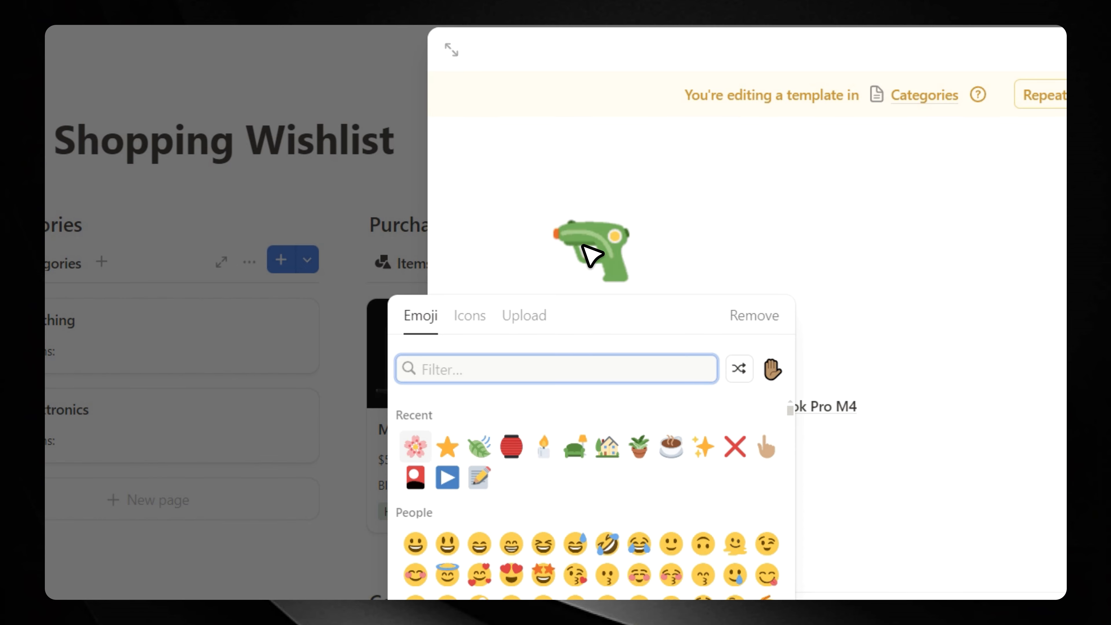
left_click(470, 316)
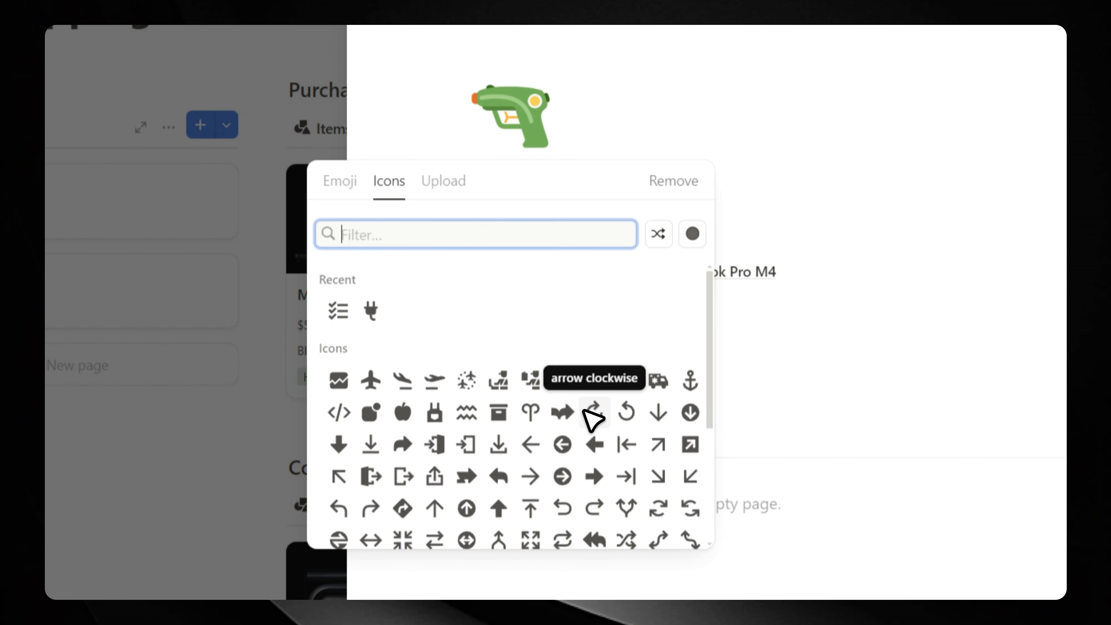
left_click(677, 392)
left_click(249, 284)
Set Category as the default template for all views in Categories and add two pages from it to the gallery.
left_click(214, 105)
left_click(755, 264)
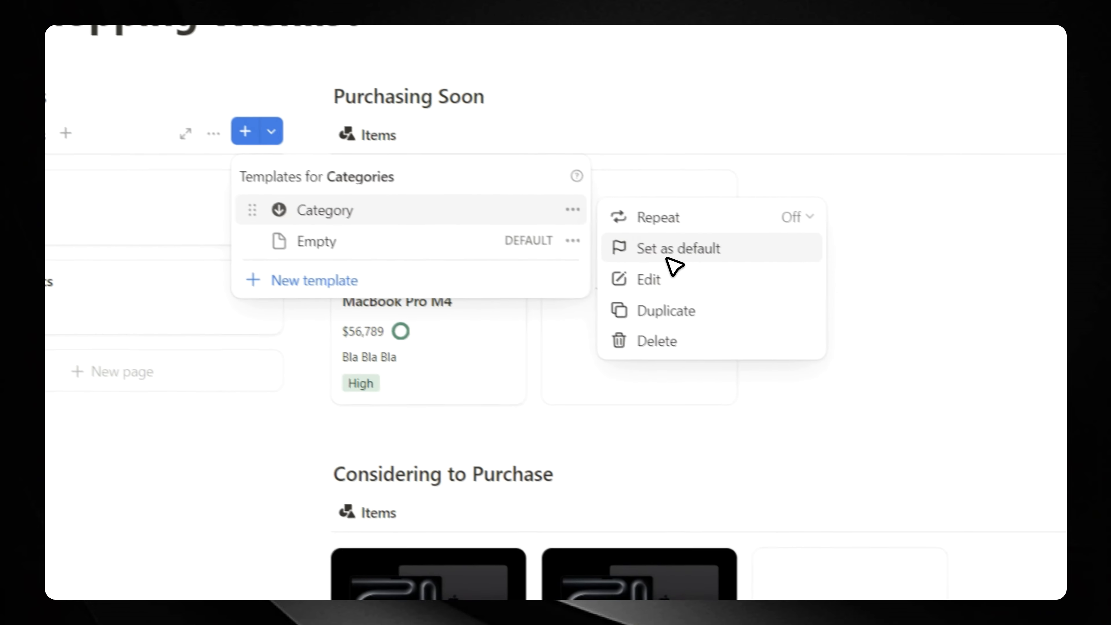
left_click(669, 258)
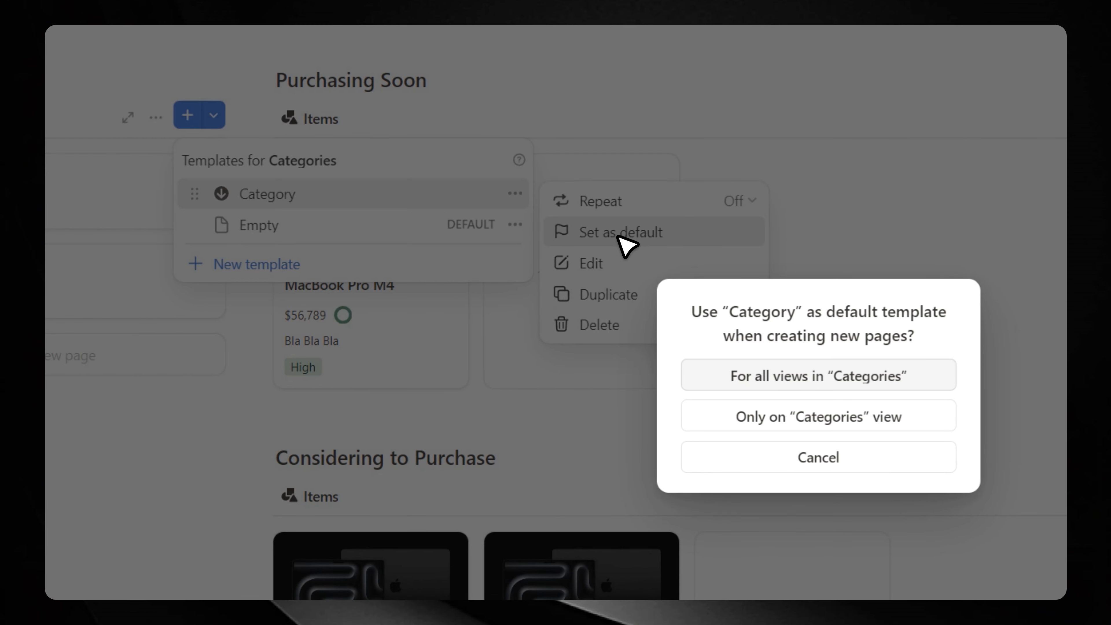
left_click(776, 380)
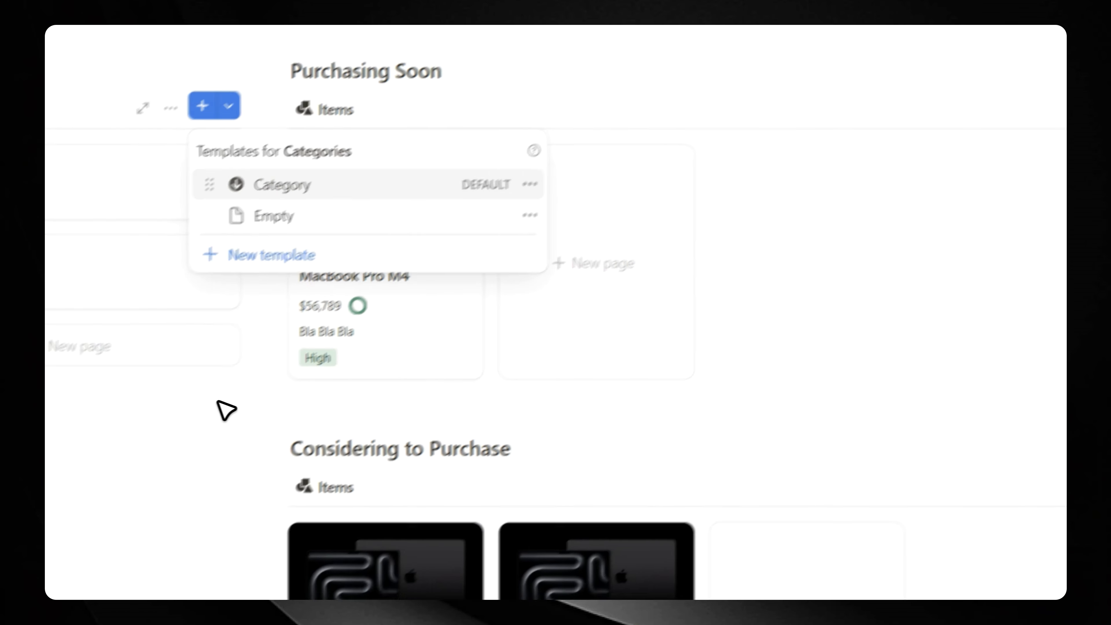
left_click(293, 215)
left_click(284, 302)
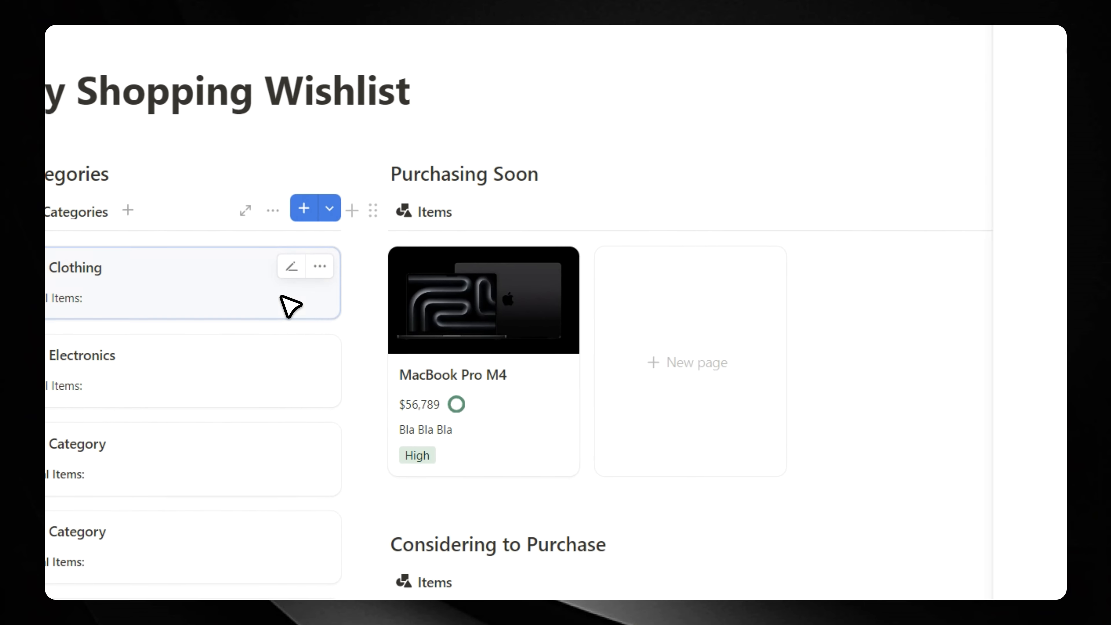
Add a Rollup property to the Clothing category page.
left_click(282, 297)
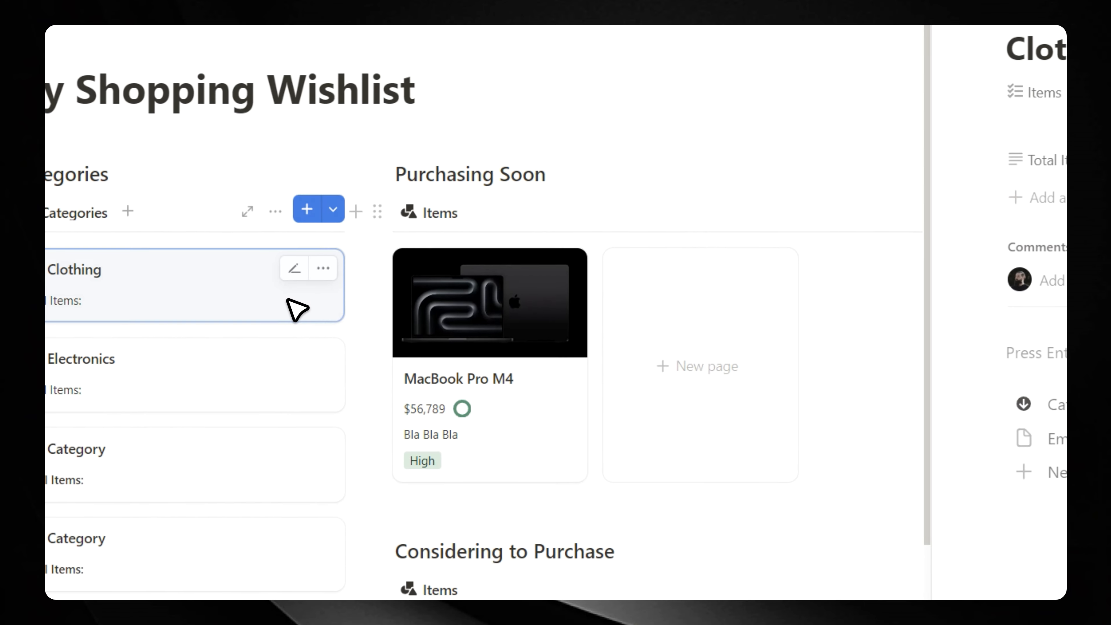
left_click(642, 248)
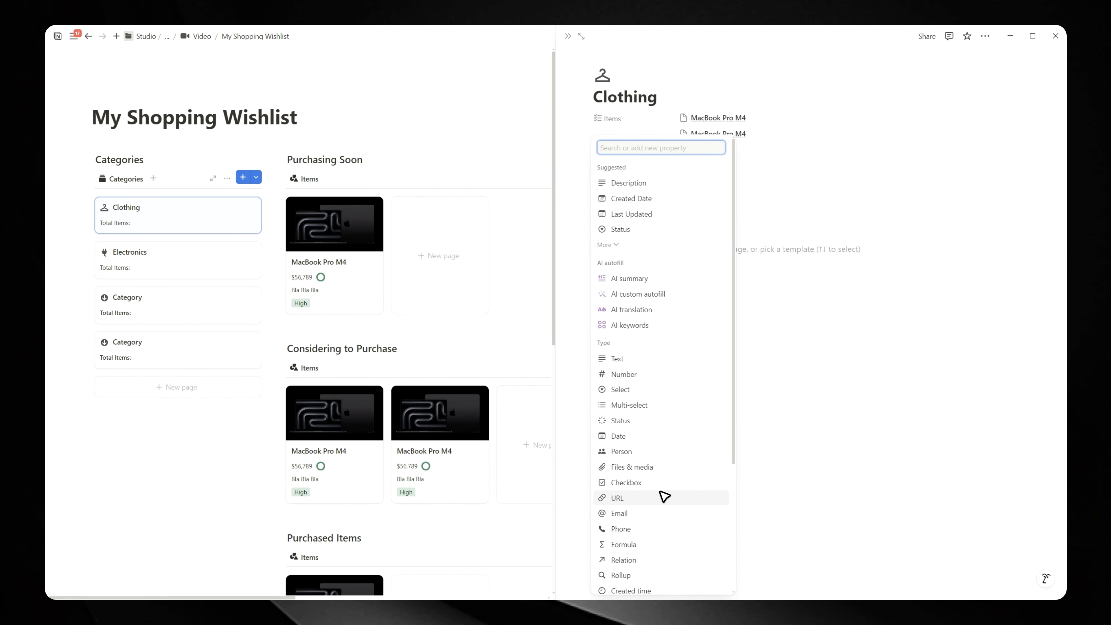
left_click(619, 576)
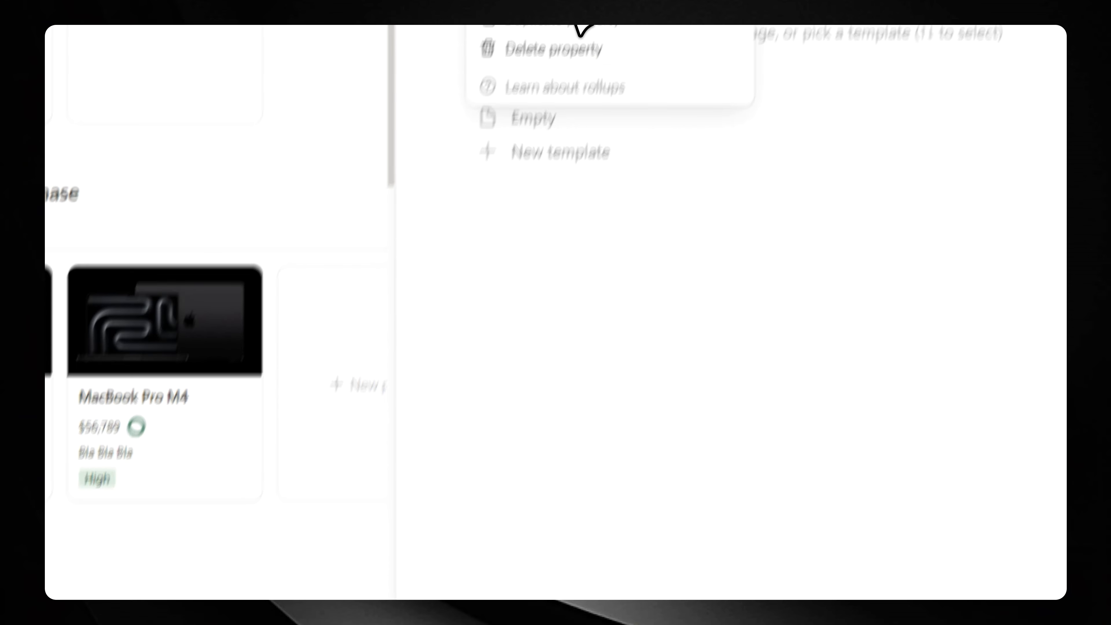
left_click(728, 220)
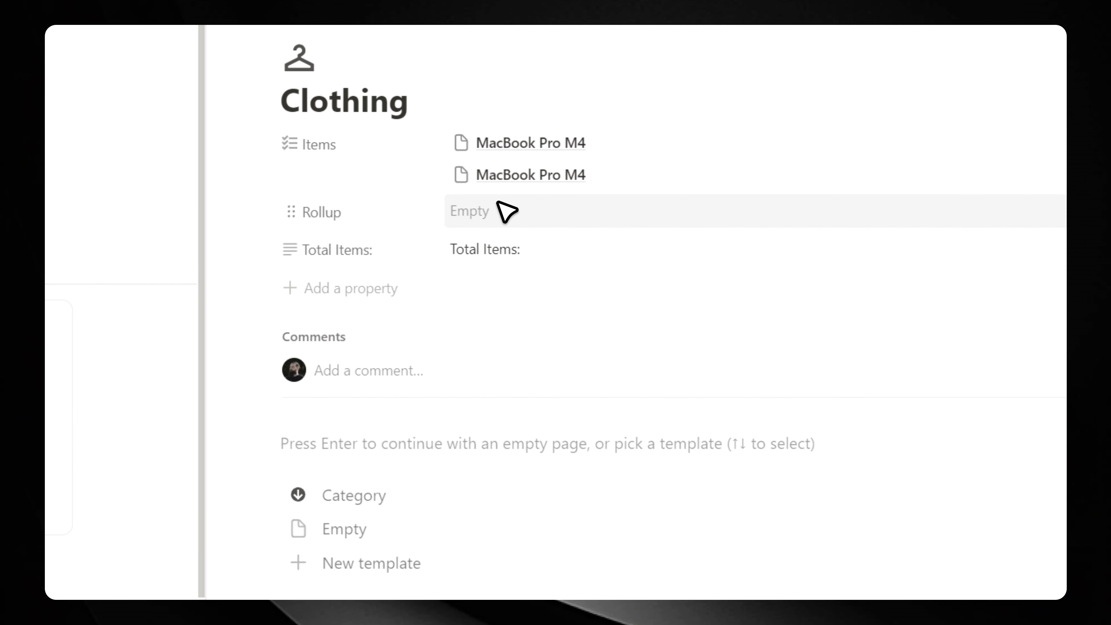
Base the Clothing page's Rollup on the Items relation and open the choice of its displayed property.
left_click(506, 212)
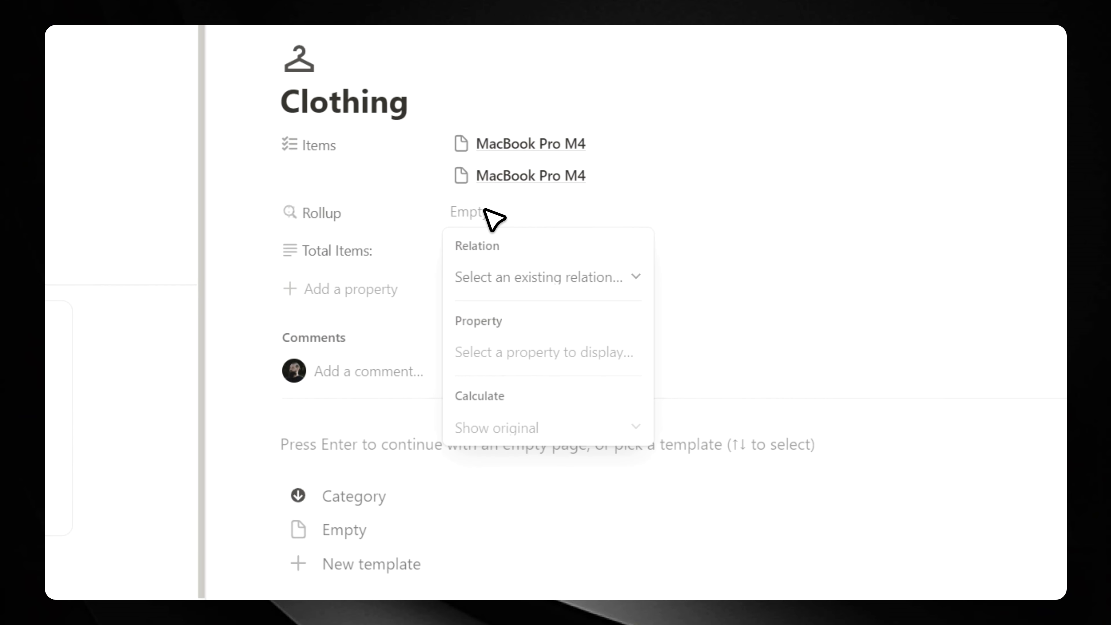
left_click(470, 221)
left_click(470, 221)
left_click(528, 284)
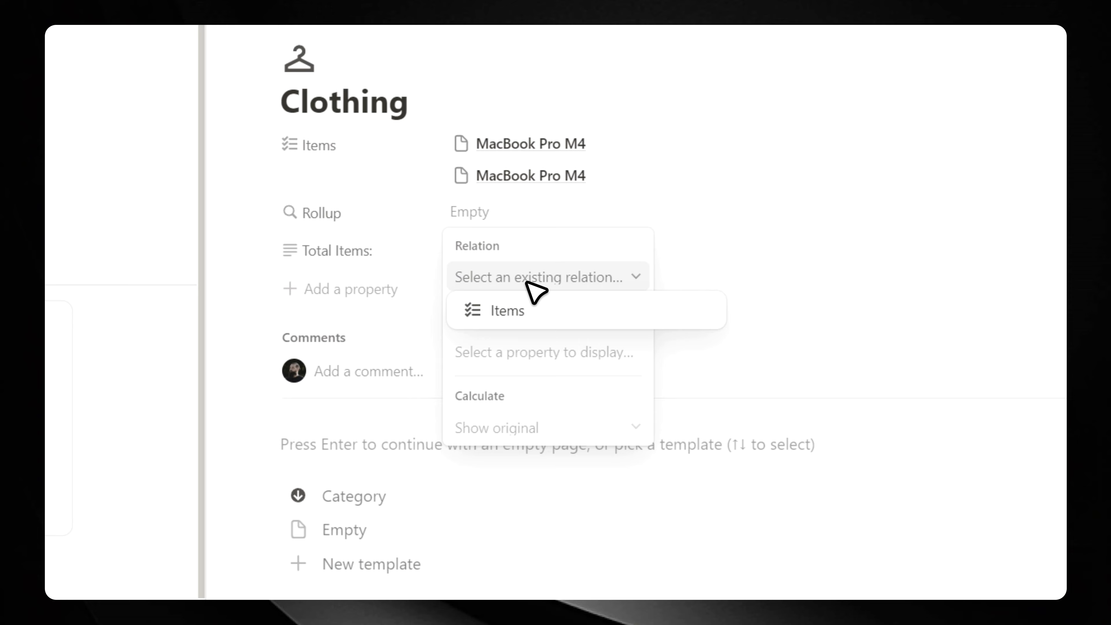
left_click(535, 314)
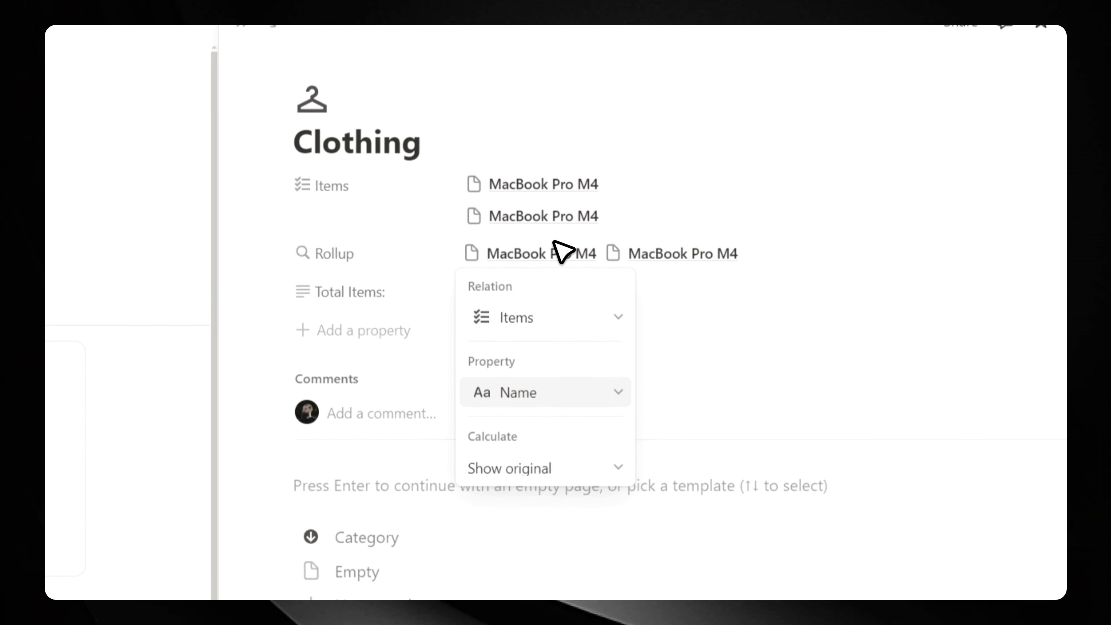
left_click(533, 357)
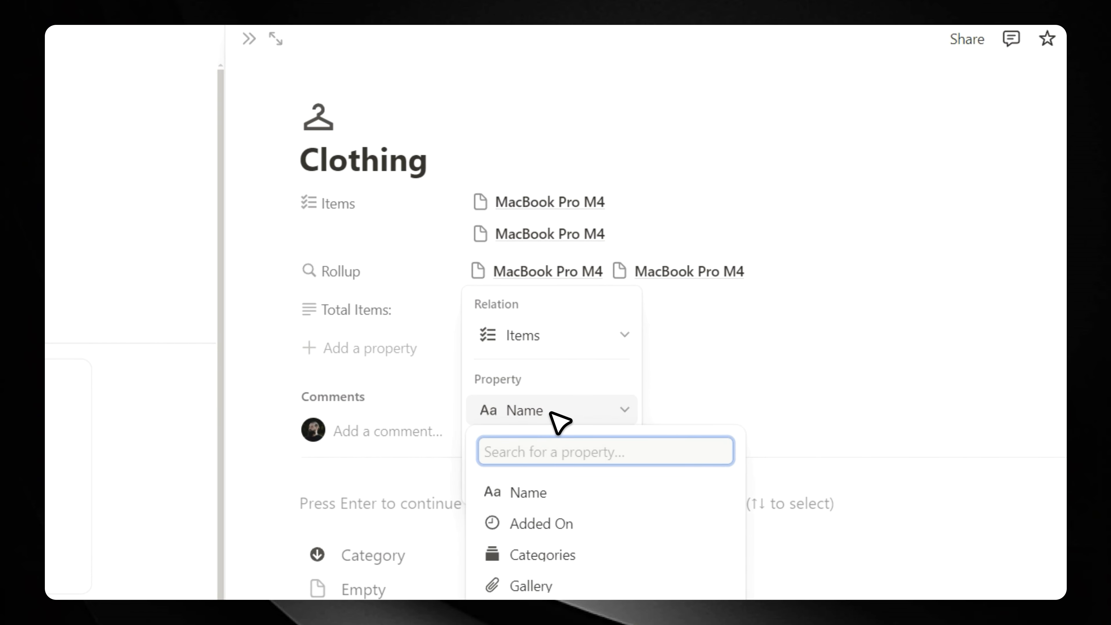